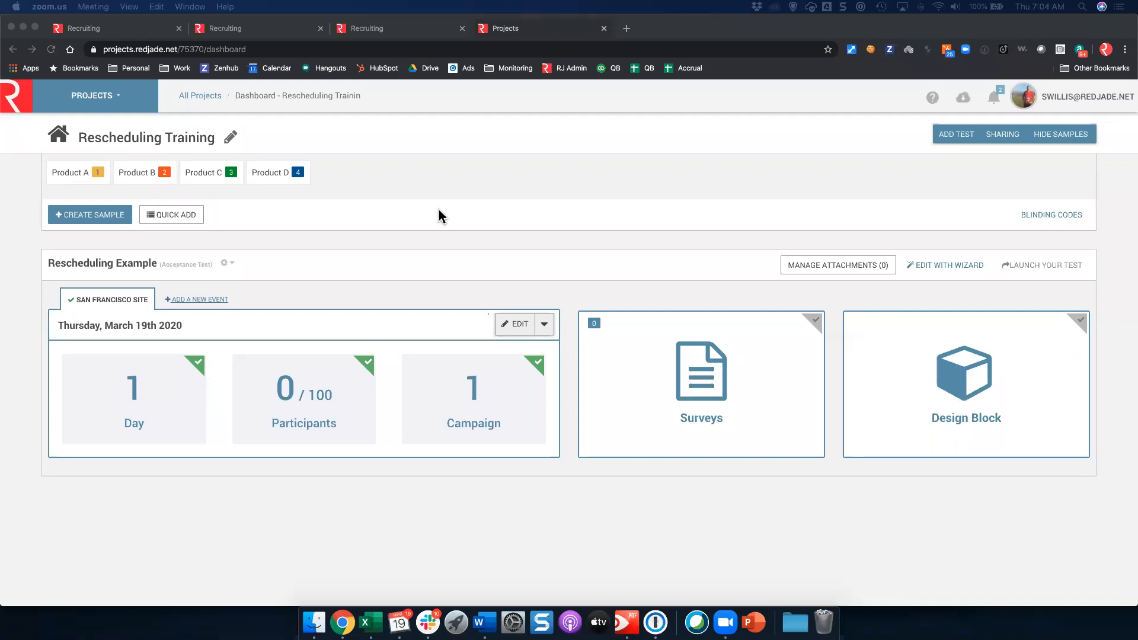
# Step: Open the Rescheduling Example test's setup and review its on-site location and participant settings (100 participants, code 1001)
pyautogui.click(925, 267)
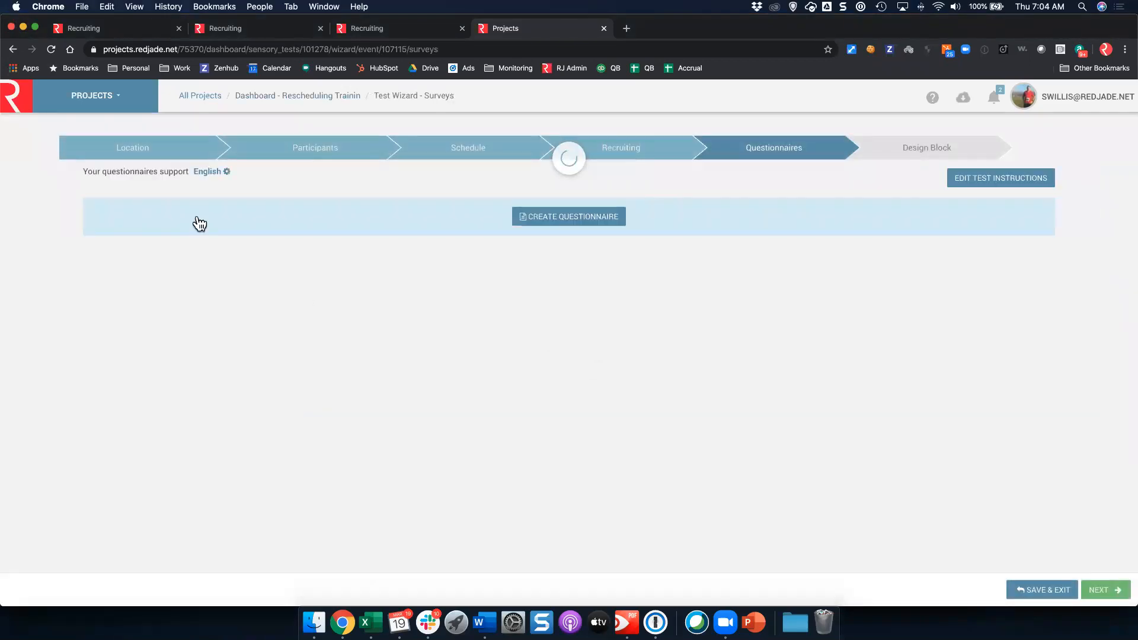
pyautogui.click(167, 157)
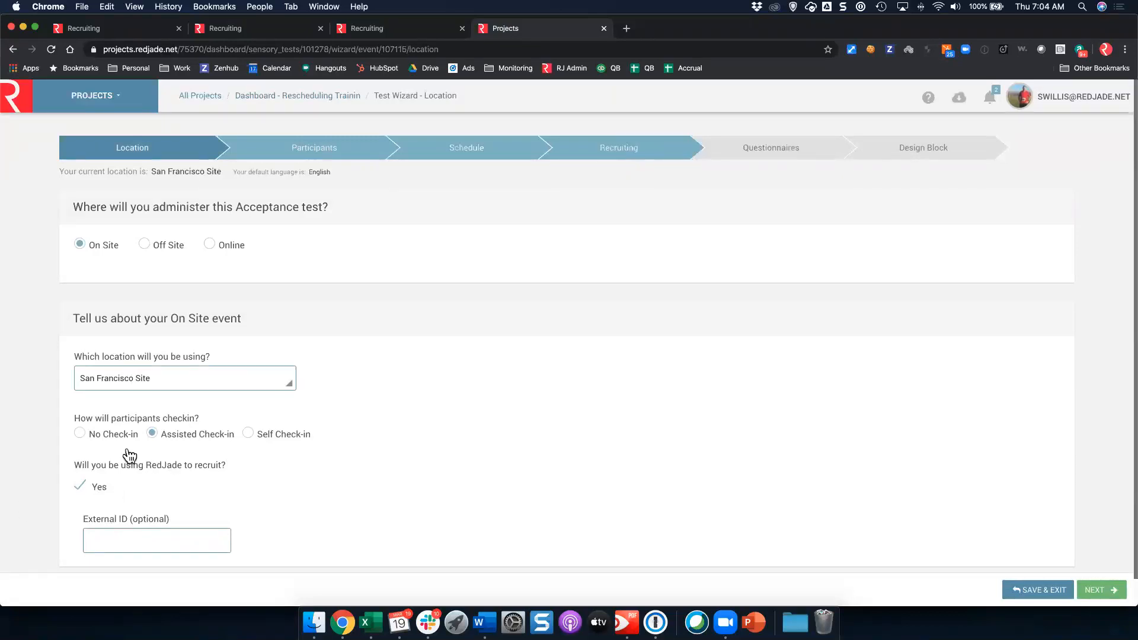
pyautogui.click(325, 153)
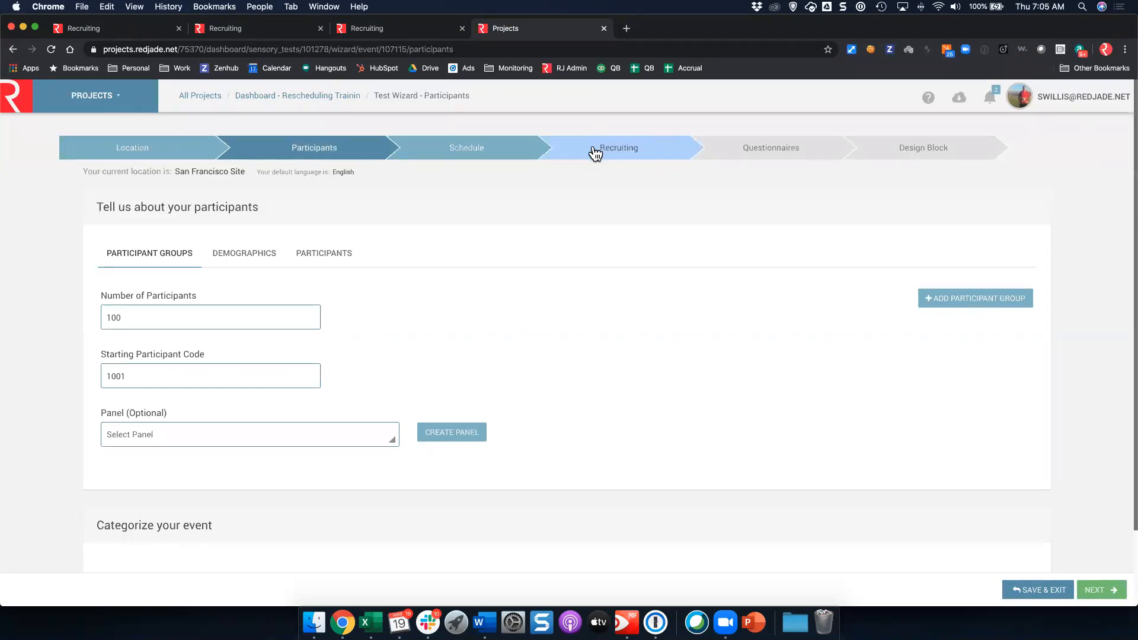
# Step: Check the seven sessions of the March 19 reservation on the March 2020 schedule without changing them
pyautogui.click(480, 150)
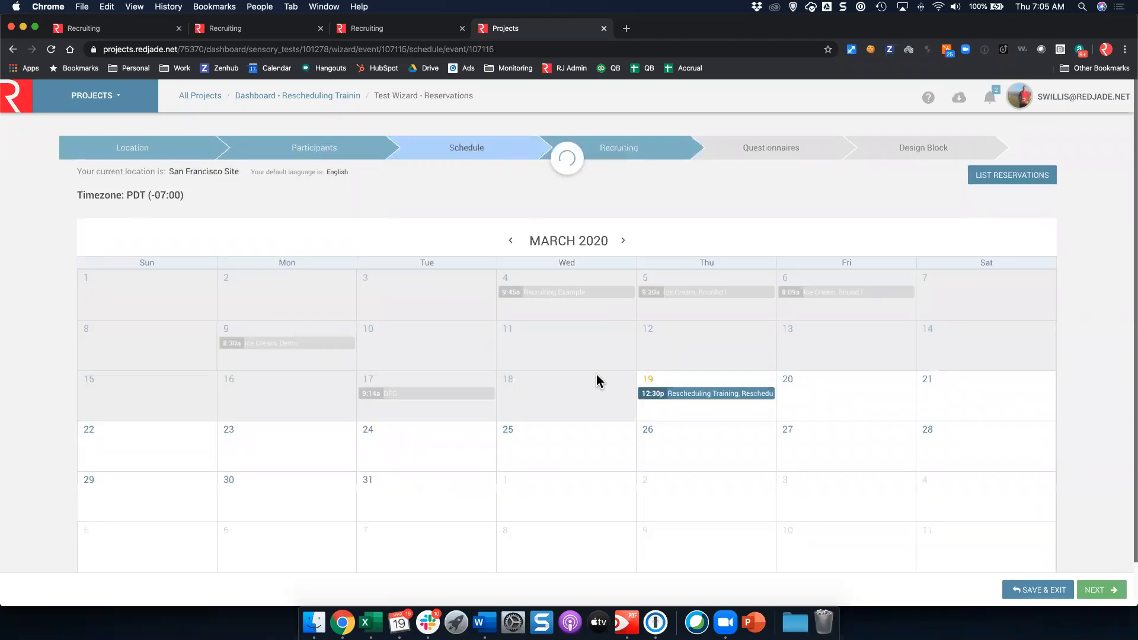
pyautogui.click(661, 392)
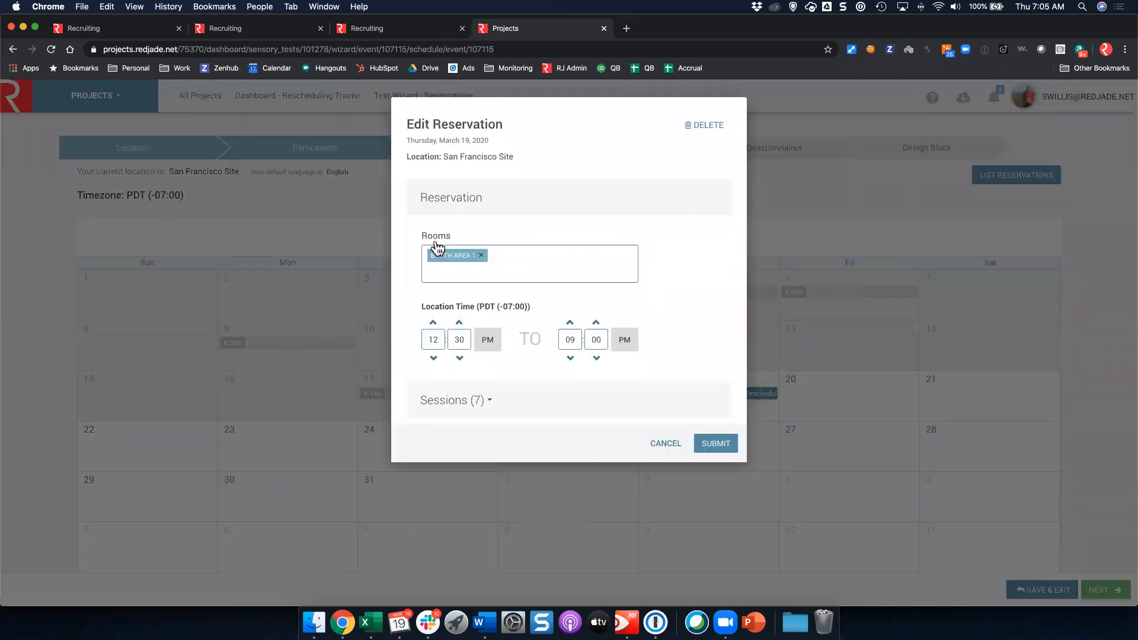
pyautogui.click(457, 403)
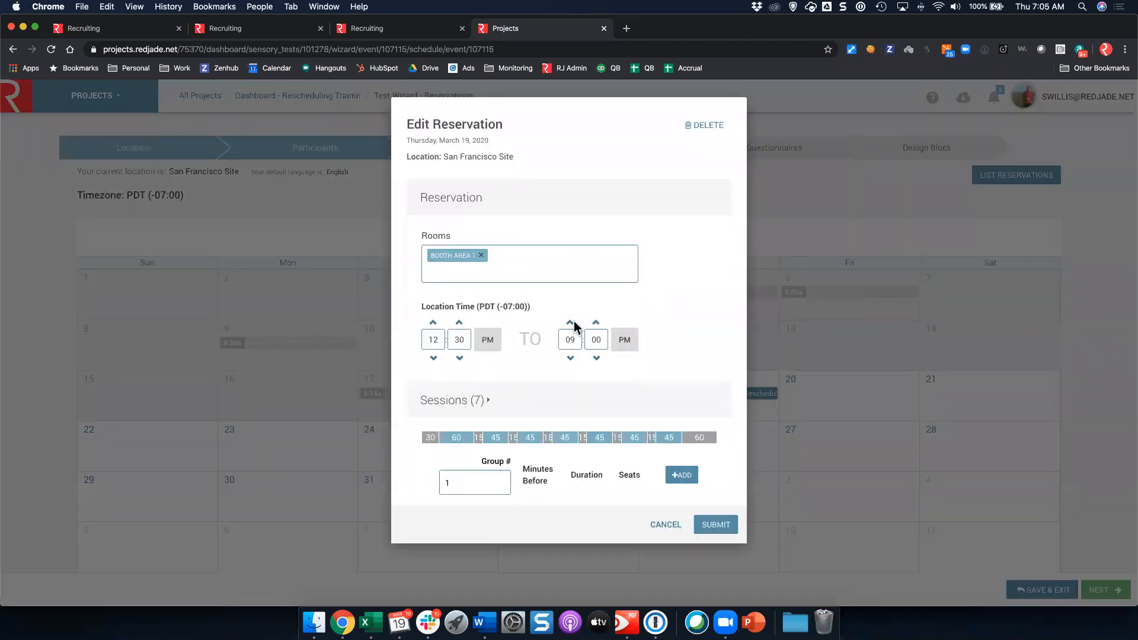
pyautogui.scroll(-6, 608, 258)
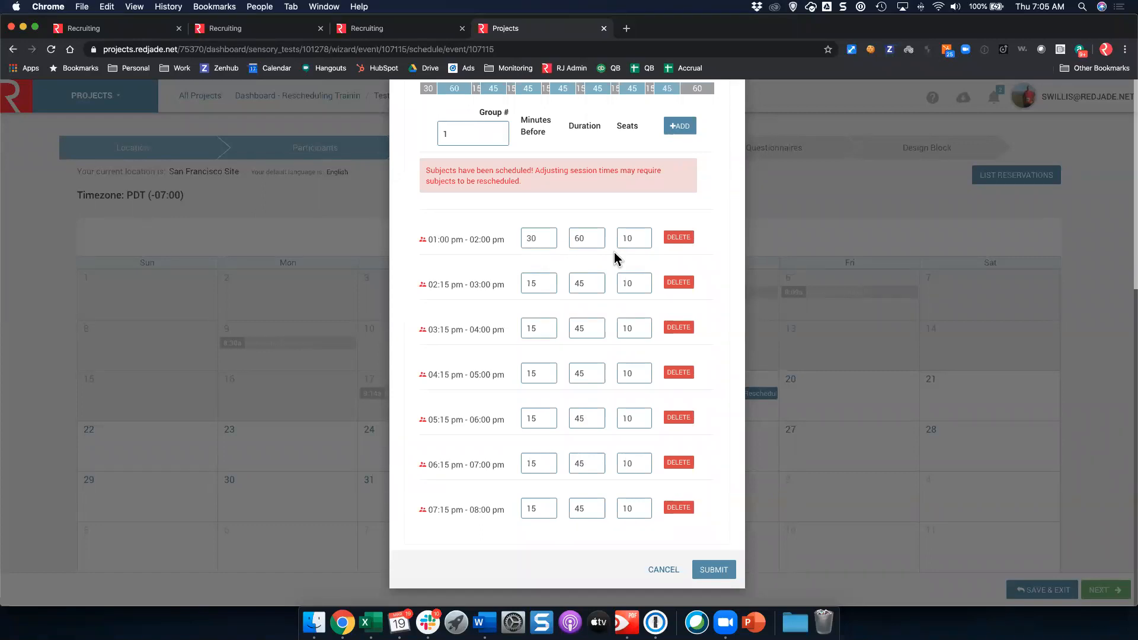
pyautogui.click(757, 204)
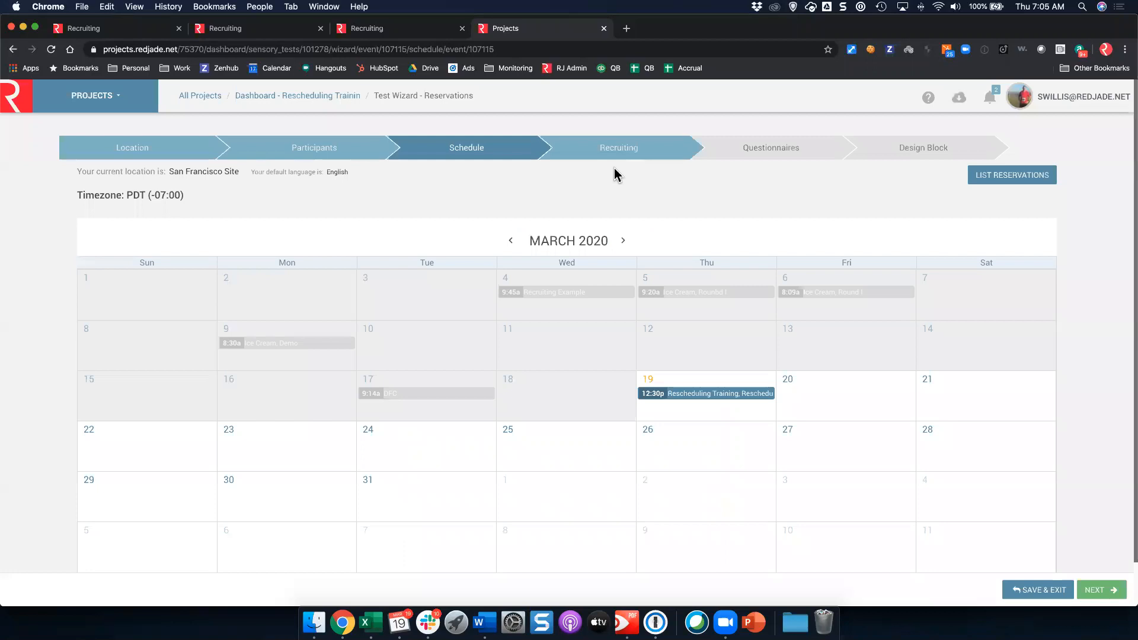
# Step: Open the detail settings of the Original Recruit campaign, which has 12 of 130 recruited
pyautogui.click(626, 150)
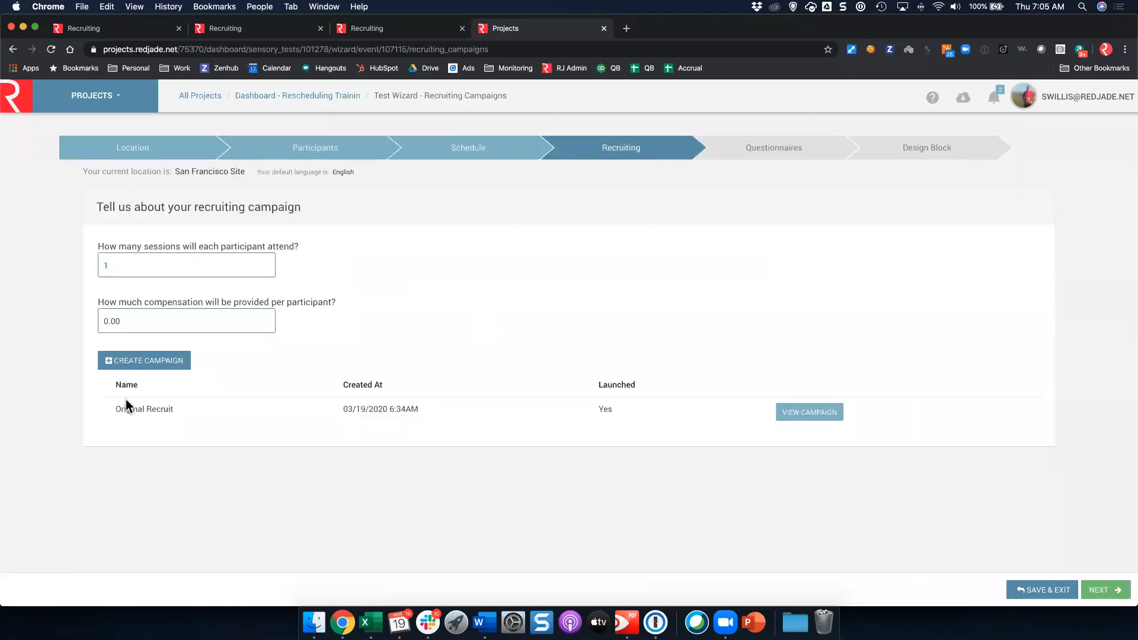
pyautogui.click(821, 418)
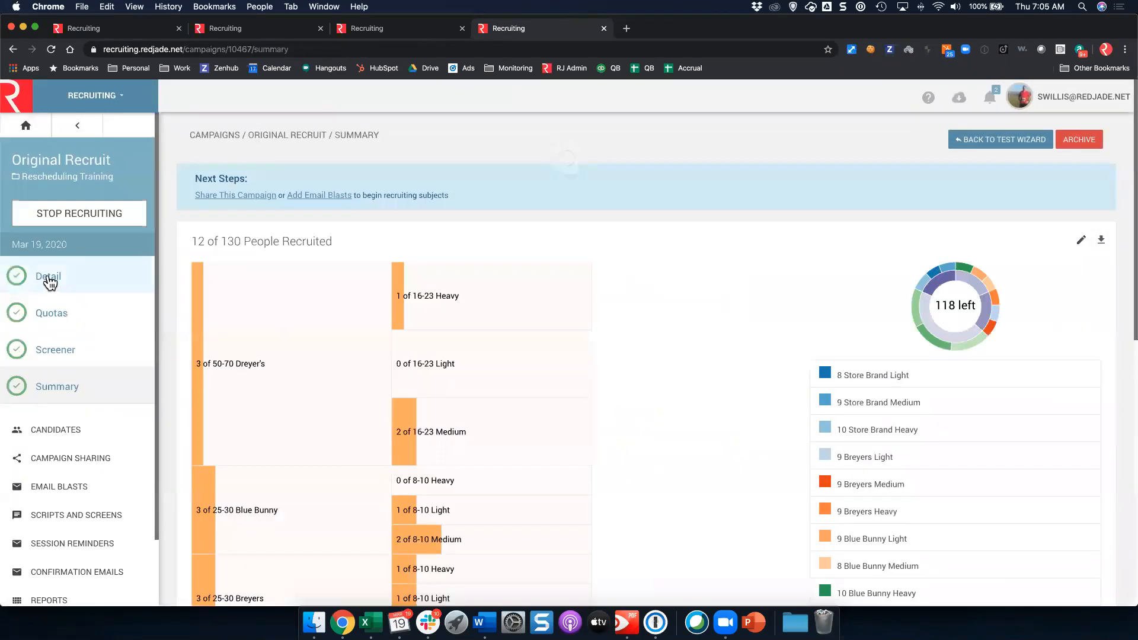
pyautogui.click(50, 280)
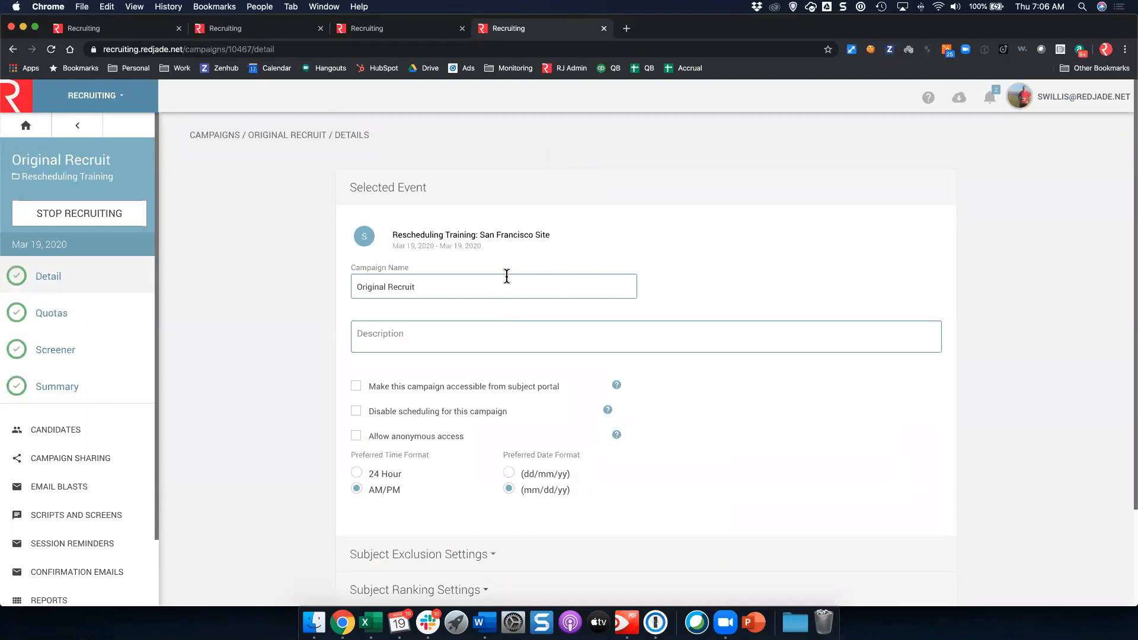
# Step: Expand the campaign's Subject Exclusion Settings and Custom Filters sections for review
pyautogui.scroll(-2, 463, 255)
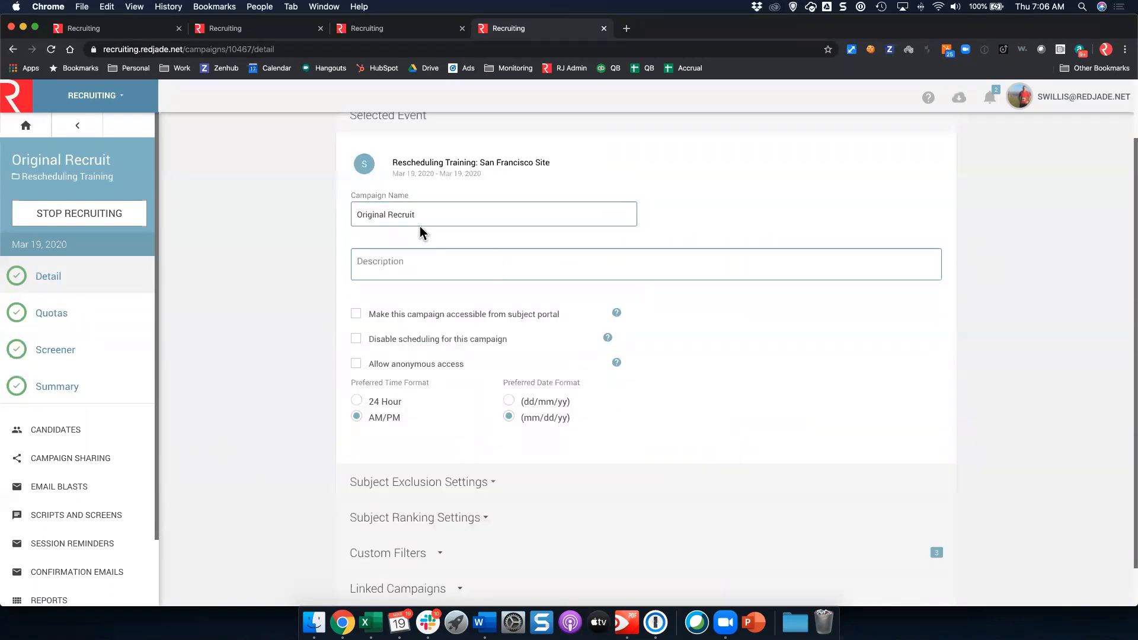
pyautogui.scroll(-1, 406, 265)
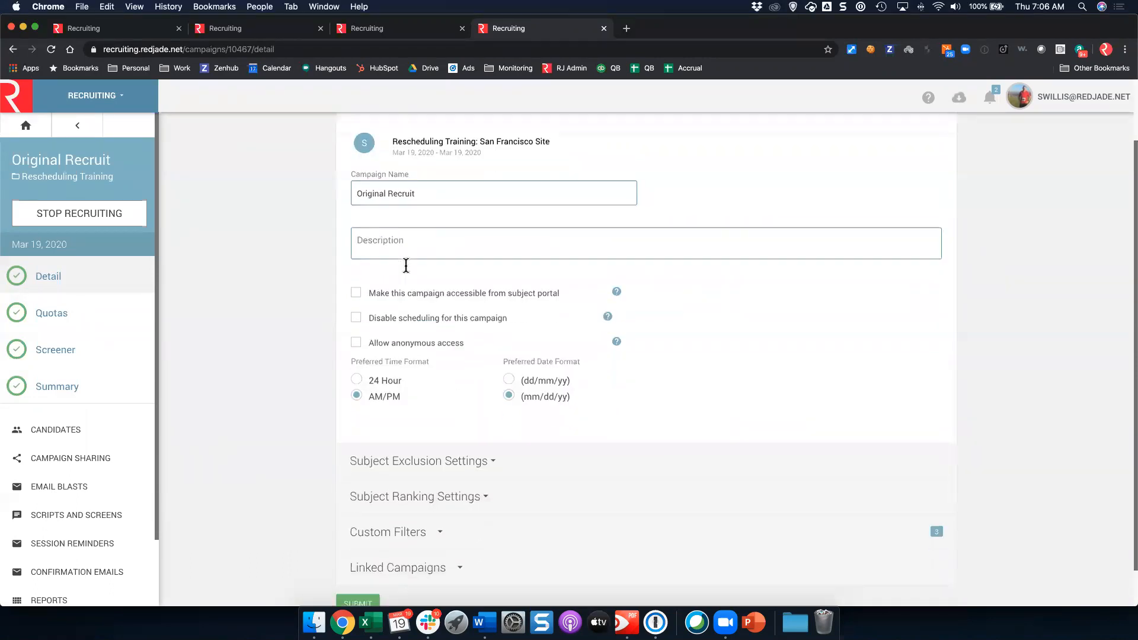
pyautogui.scroll(-1, 406, 266)
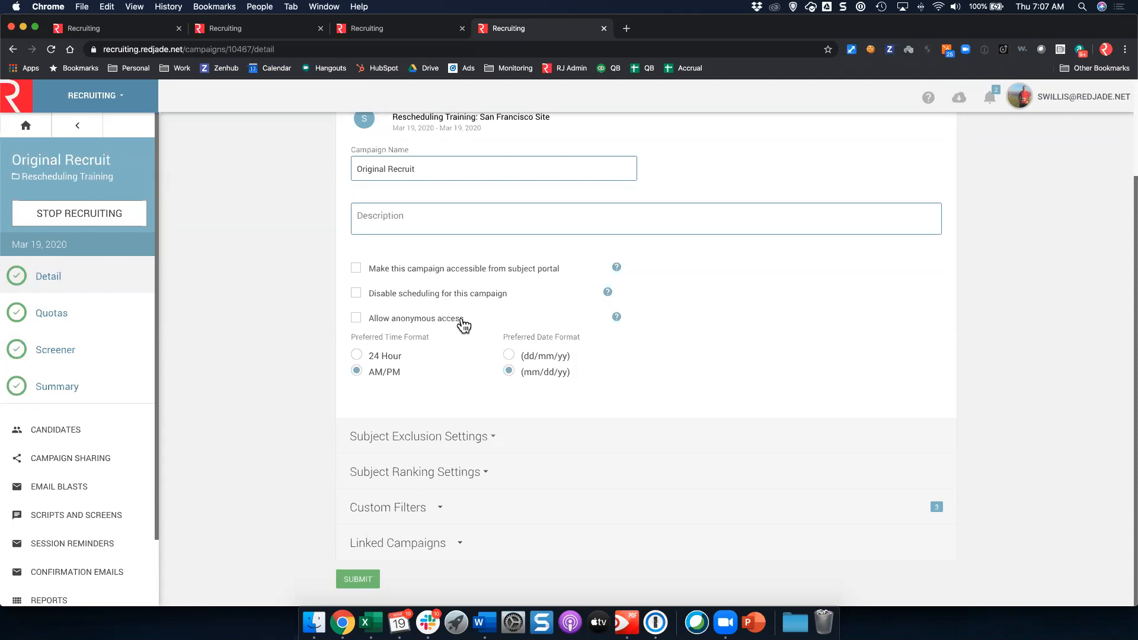
pyautogui.click(427, 438)
pyautogui.scroll(-4, 415, 356)
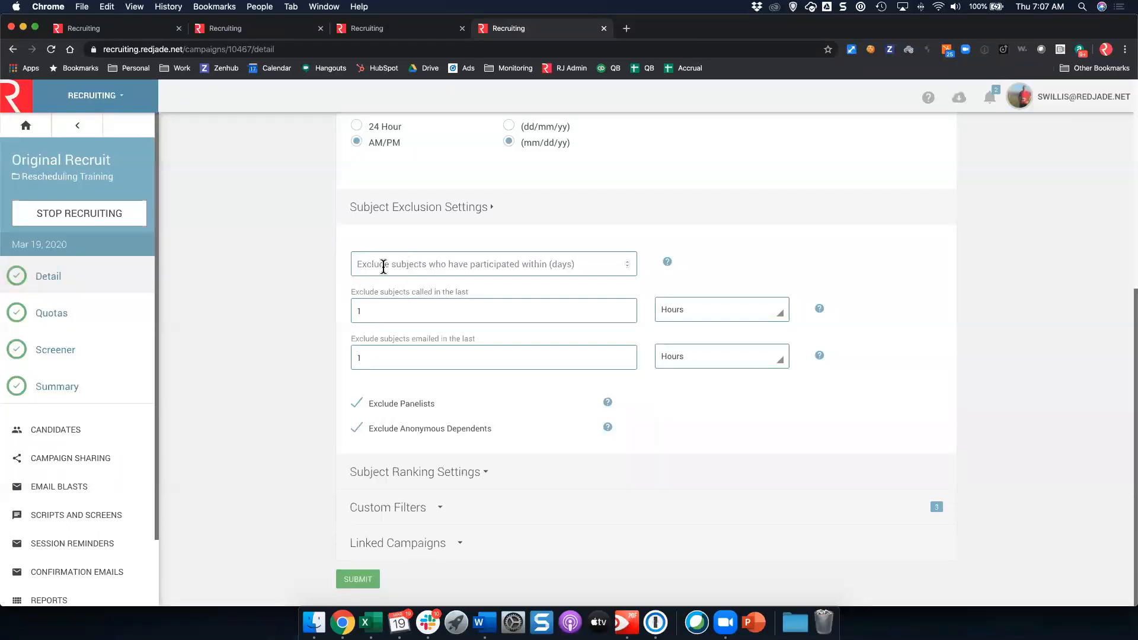
pyautogui.click(392, 509)
# Step: Scroll down to view the Demographic, Location and Same Household custom filters
pyautogui.scroll(-5, 466, 311)
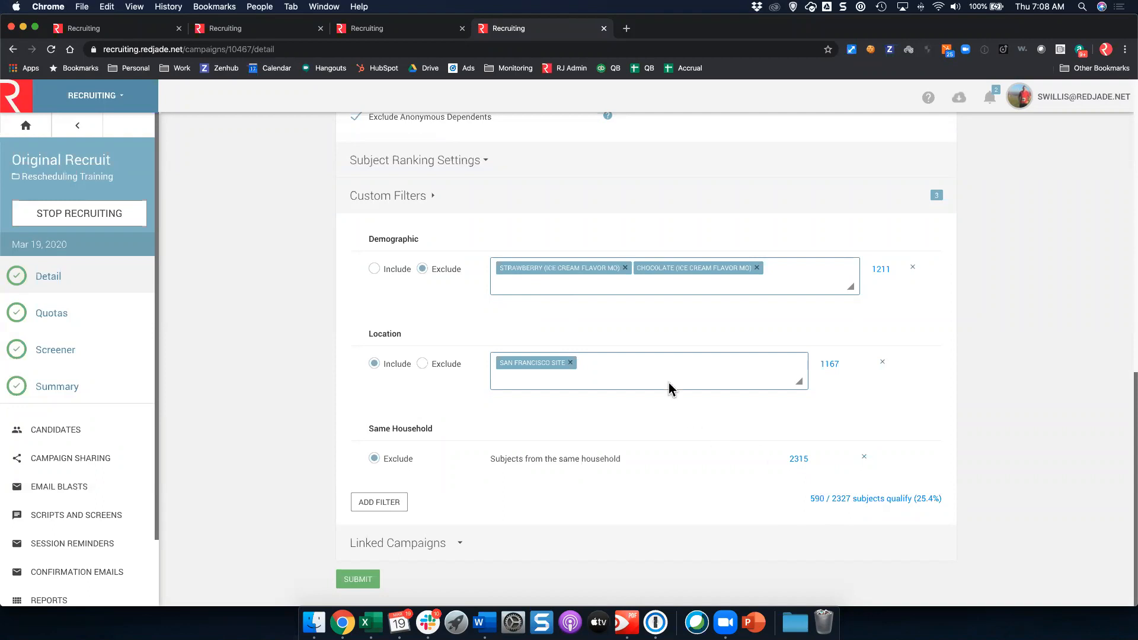
# Step: Replace the Strawberry and Chocolate exclusions with an Include filter for Vanilla (Ice Cream Flavor MO), then submit
pyautogui.click(625, 268)
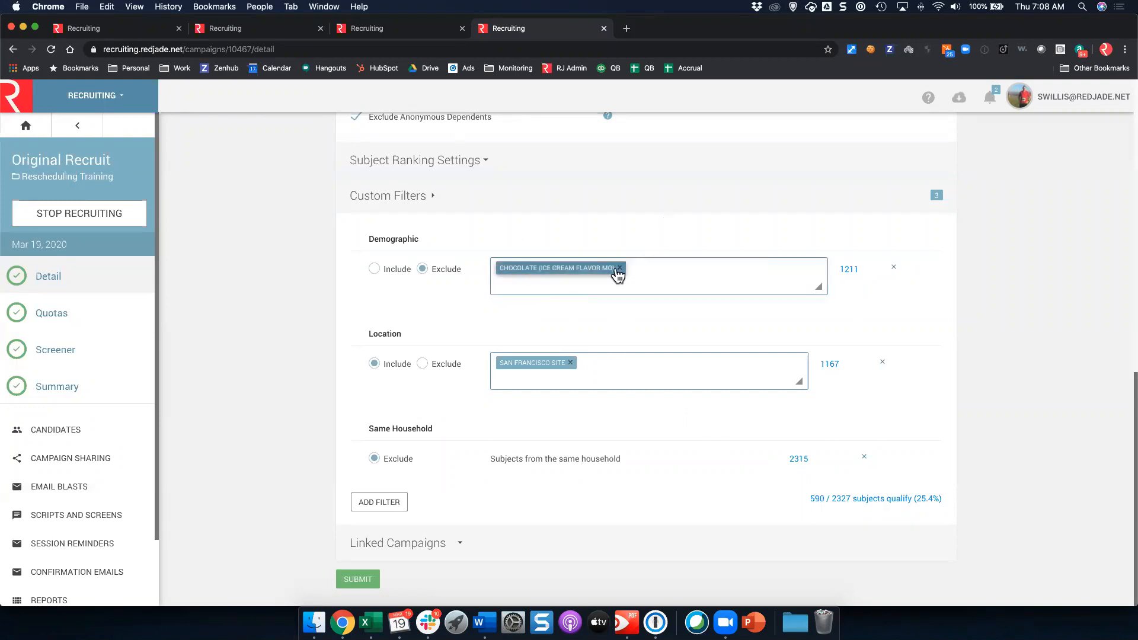
pyautogui.click(619, 269)
pyautogui.click(375, 283)
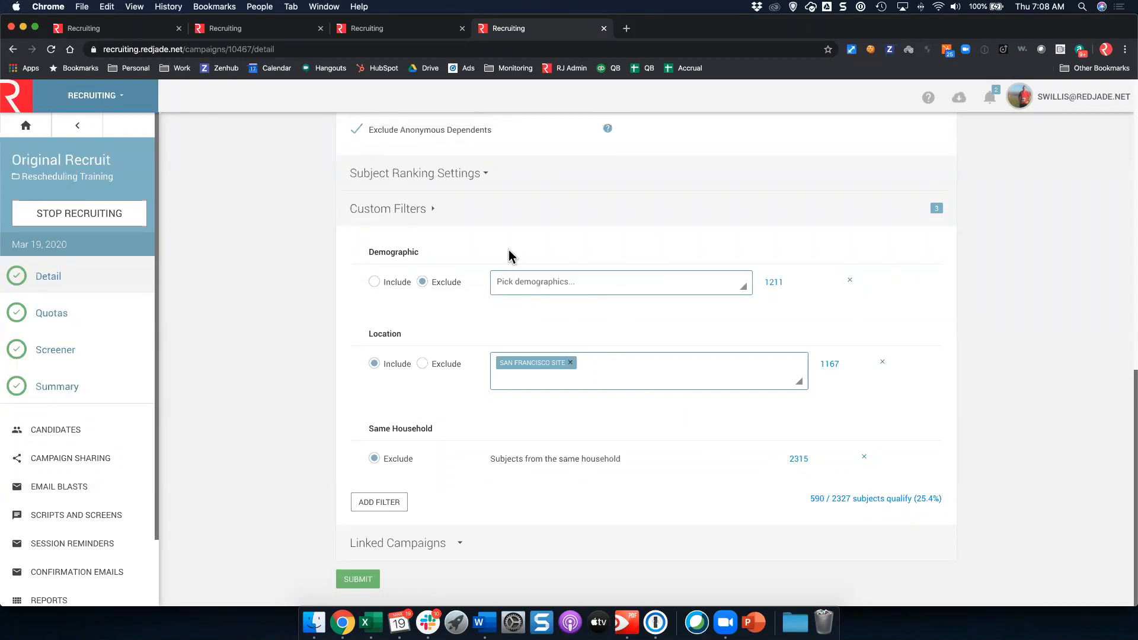
pyautogui.click(522, 290)
pyautogui.write('vanill')
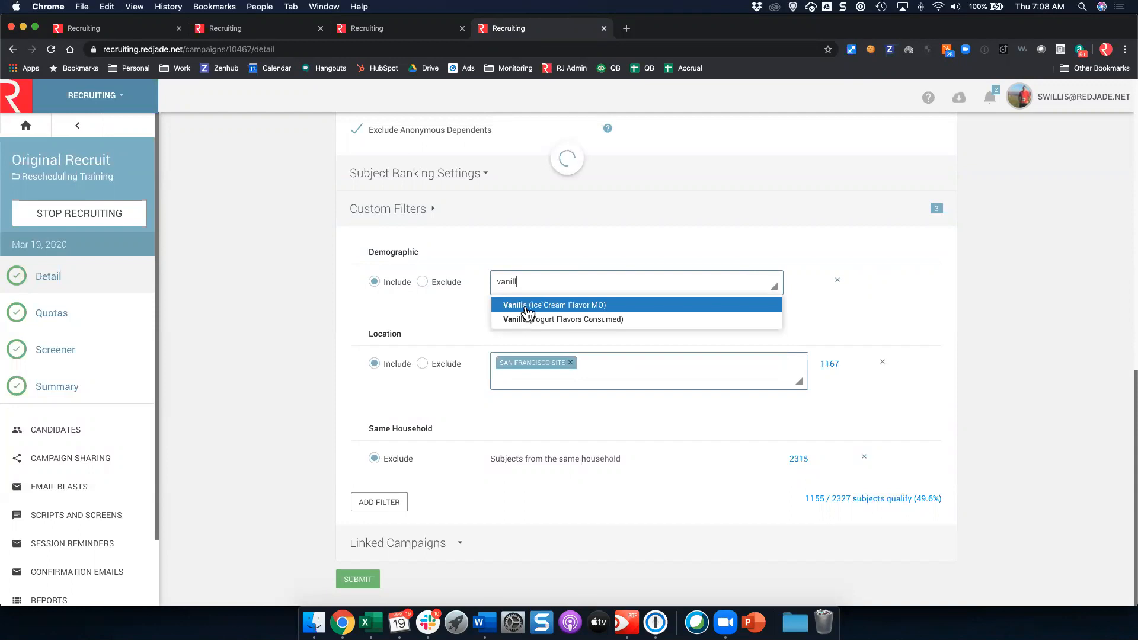
pyautogui.click(527, 305)
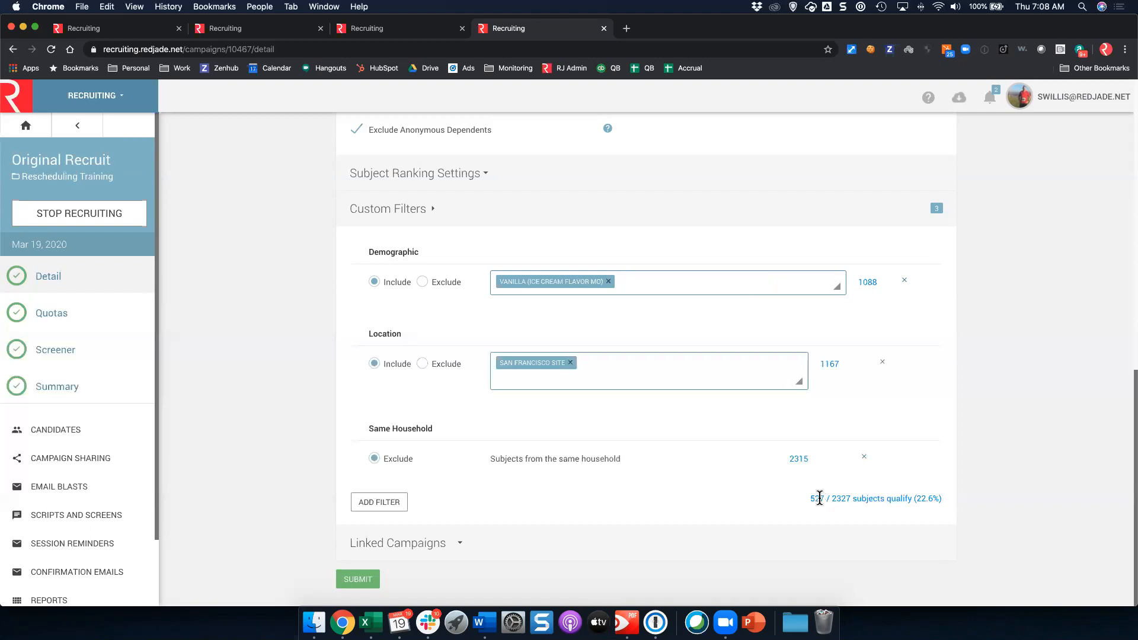
pyautogui.click(368, 581)
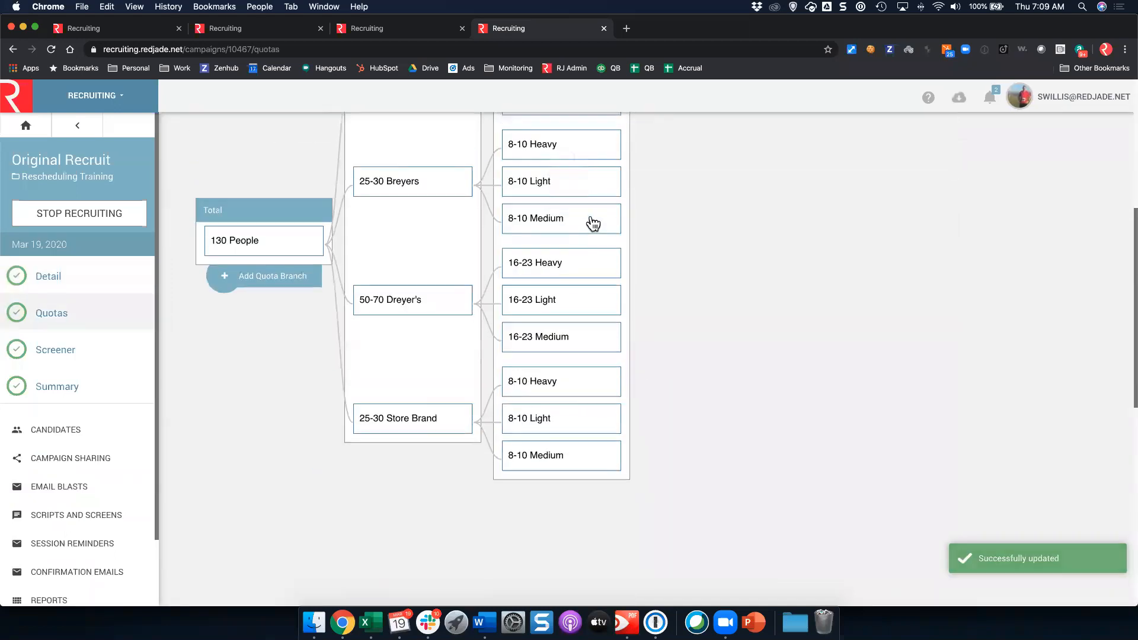
# Step: Scroll through the 130-person quota tree, then go to the campaign's Screener page
pyautogui.scroll(1, 584, 215)
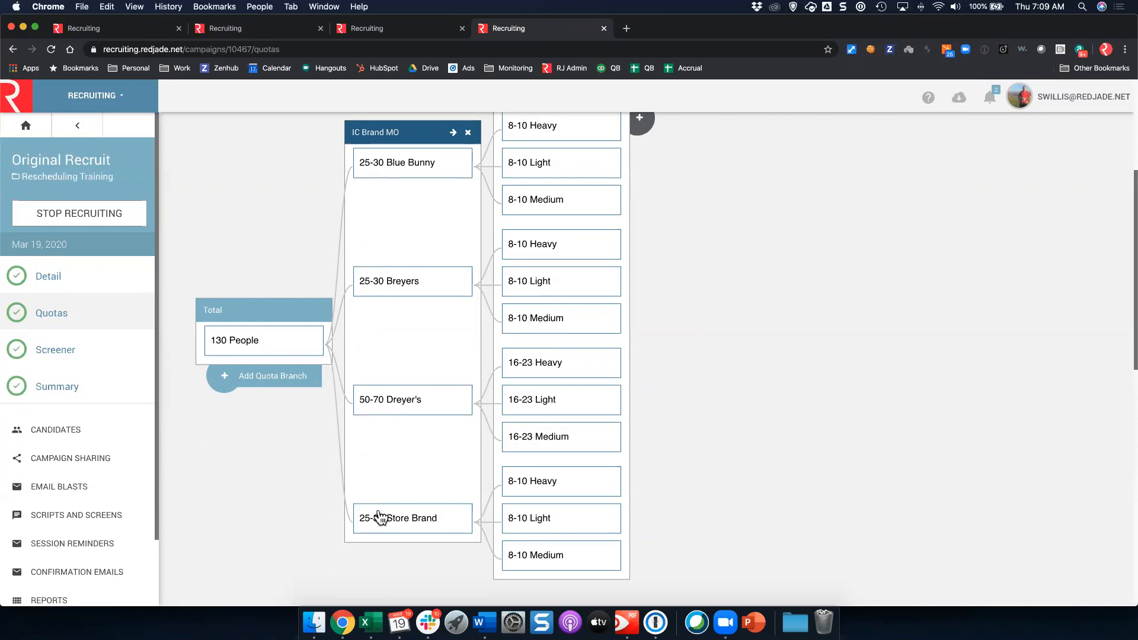
pyautogui.scroll(2, 425, 244)
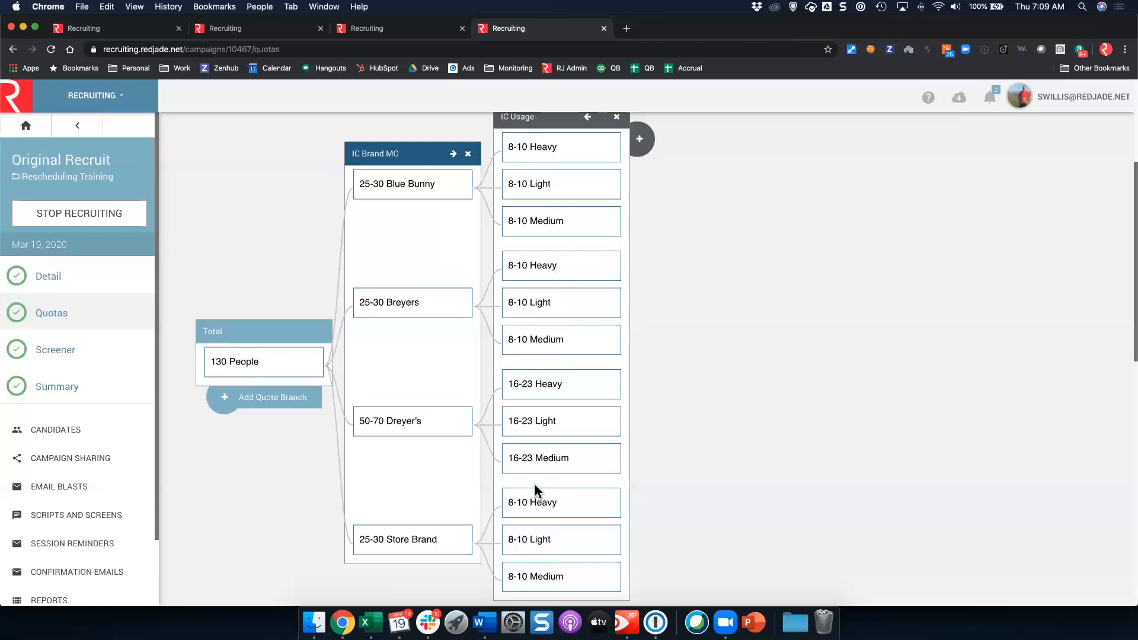
pyautogui.scroll(-5, 534, 472)
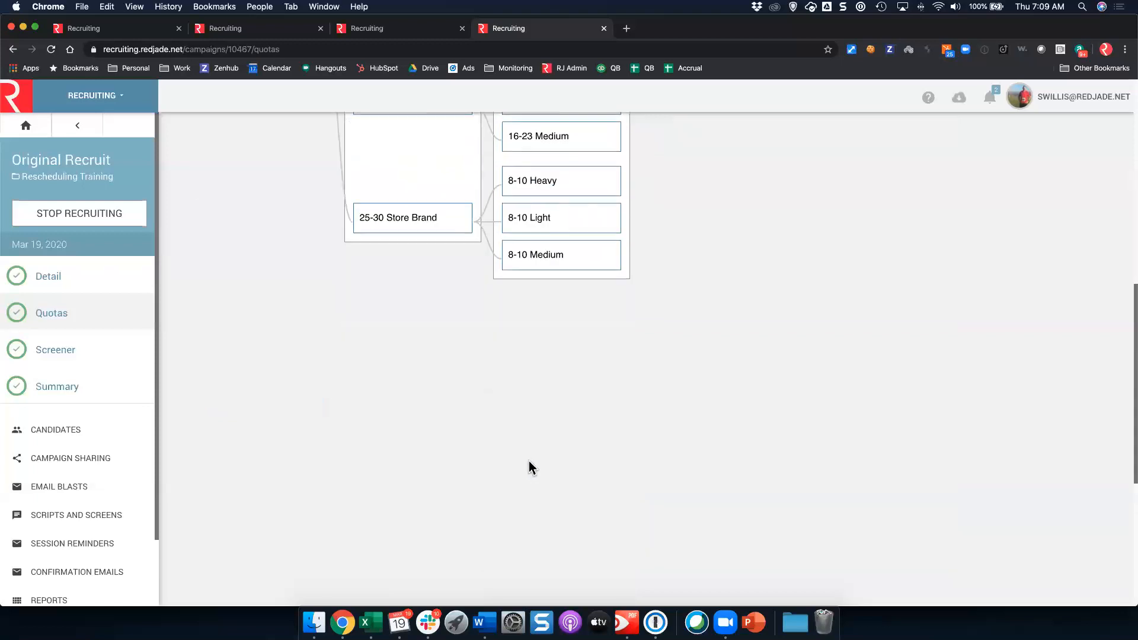
pyautogui.click(83, 353)
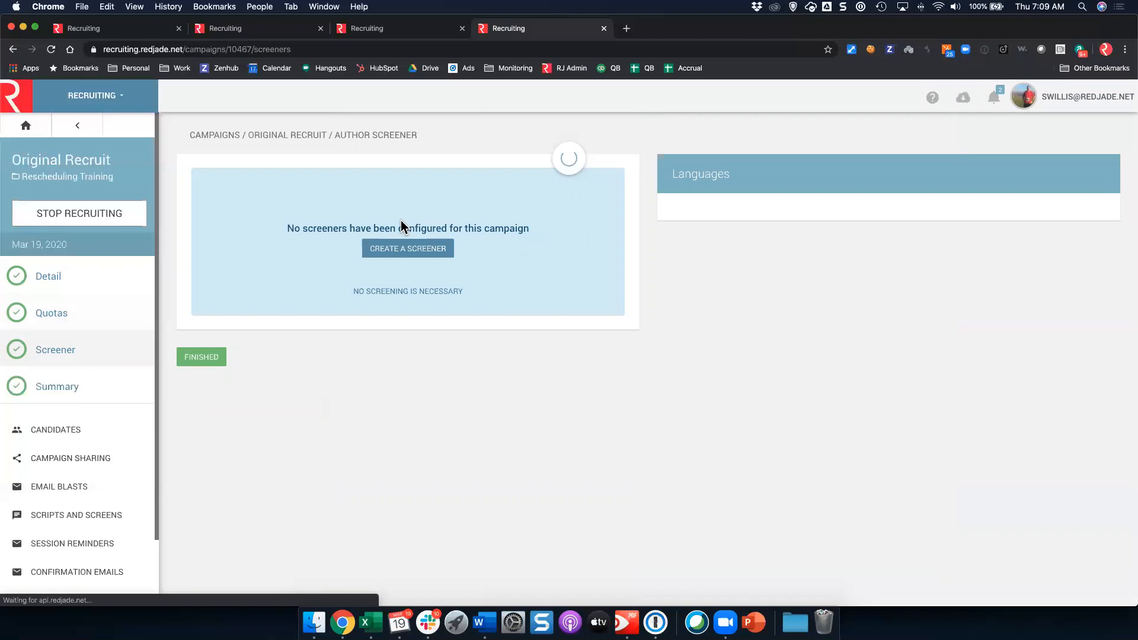
# Step: Add Daily to Scenario #2 - Frequency's terminating answers and add a third termination scenario
pyautogui.click(460, 303)
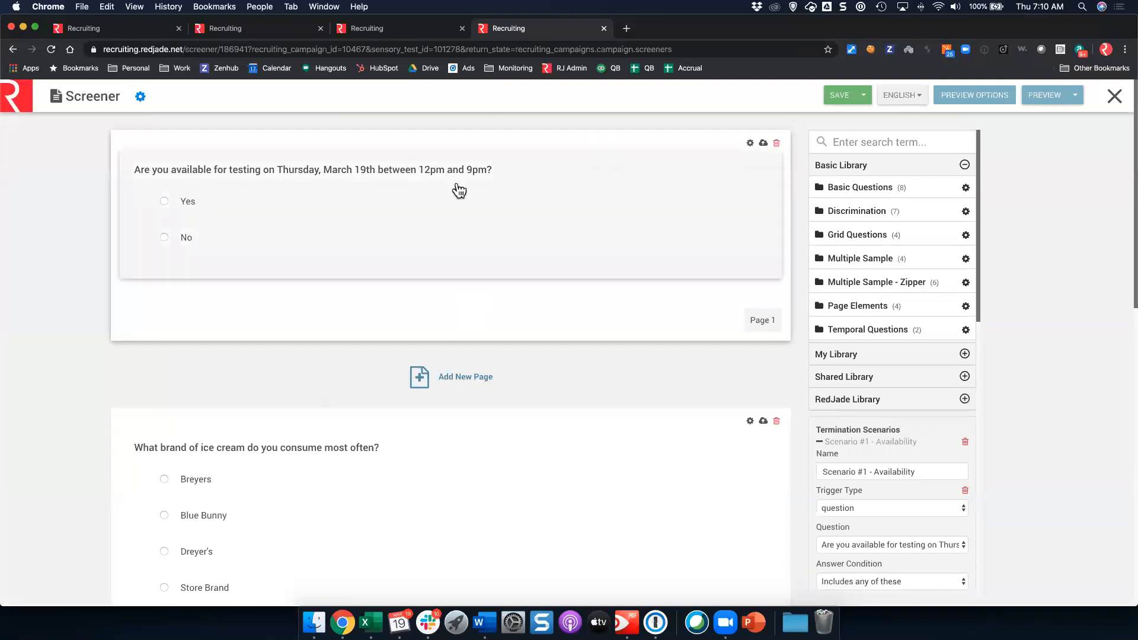
pyautogui.scroll(-3, 924, 376)
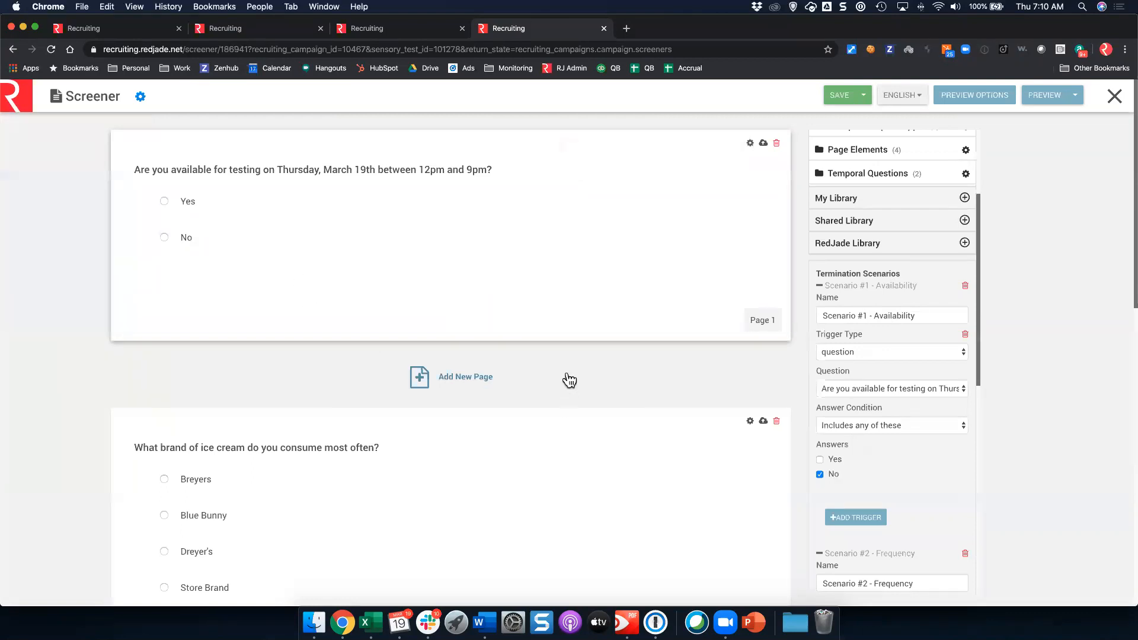
pyautogui.scroll(-5, 394, 482)
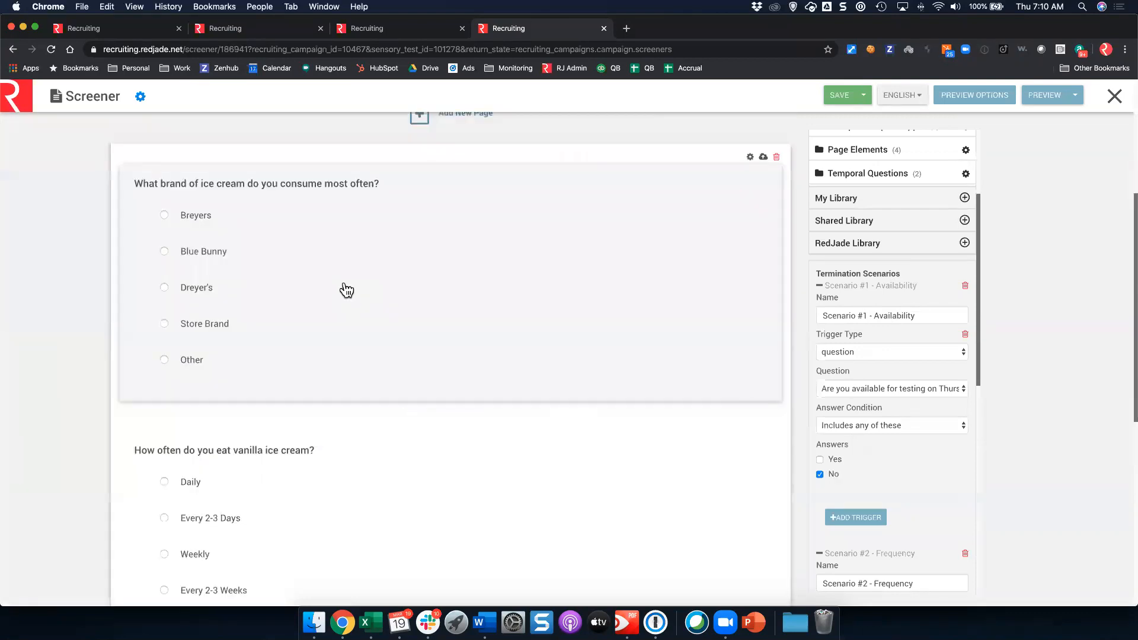
pyautogui.click(820, 286)
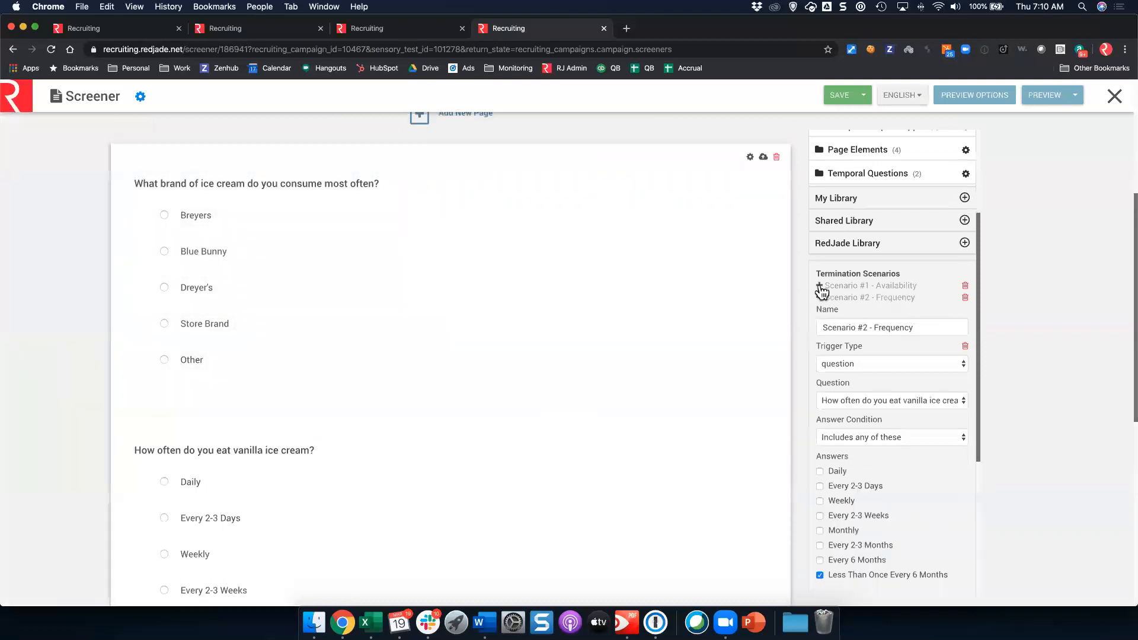
pyautogui.scroll(-6, 893, 425)
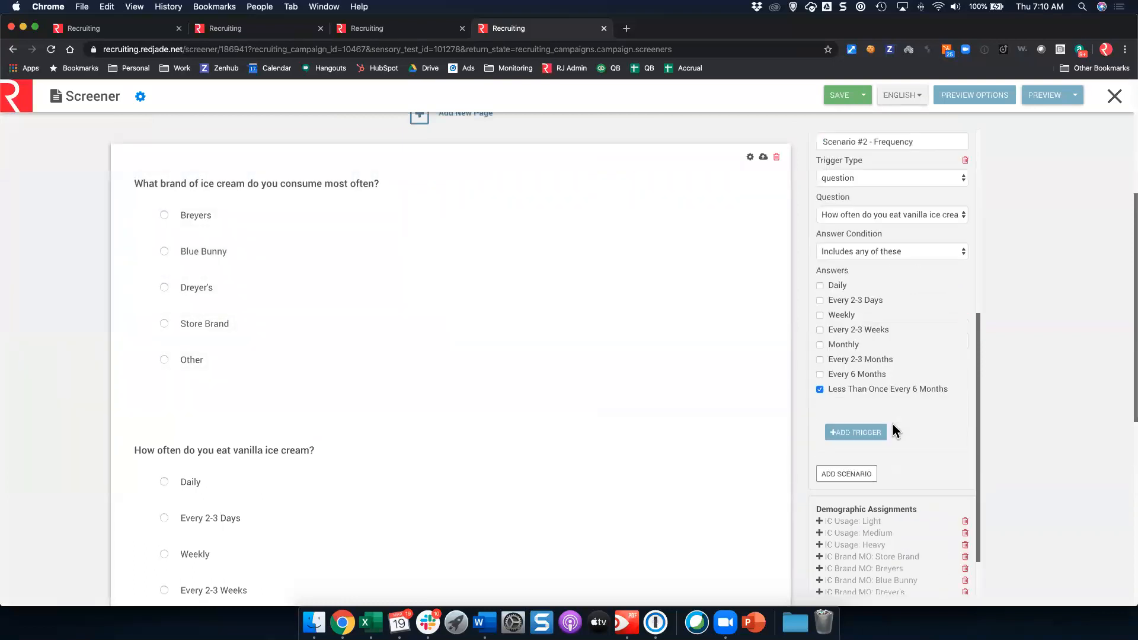
pyautogui.scroll(-3, 861, 415)
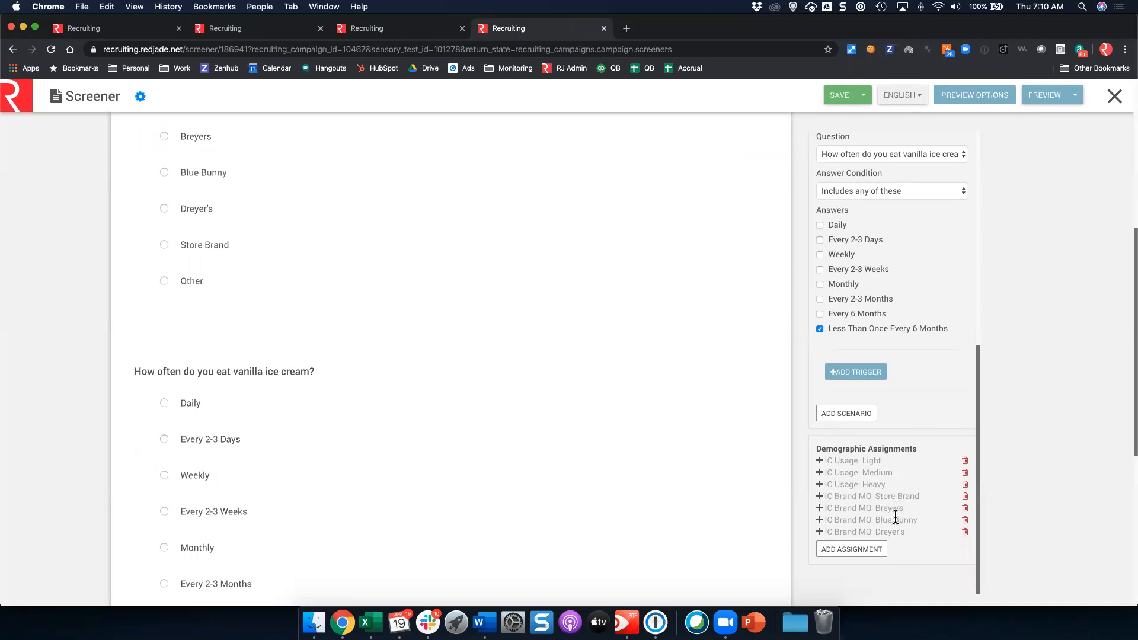
pyautogui.click(924, 225)
pyautogui.click(859, 414)
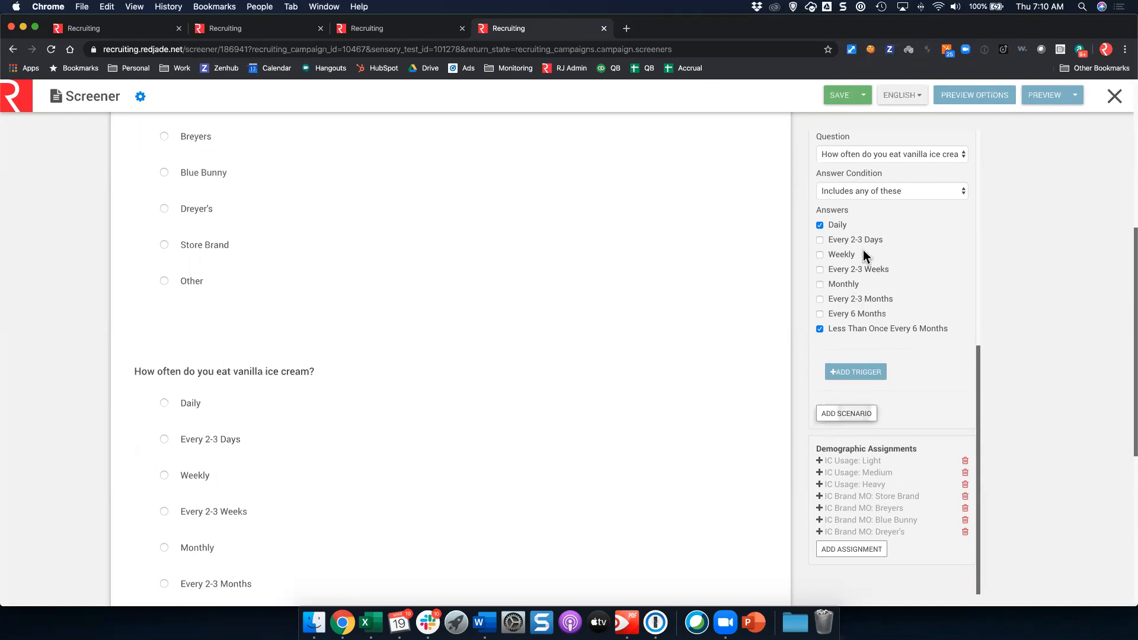
# Step: Name the new scenario 'Scenario #3 - Brand' and terminate respondents whose brand answer includes Other
pyautogui.click(876, 433)
pyautogui.write('- Brand')
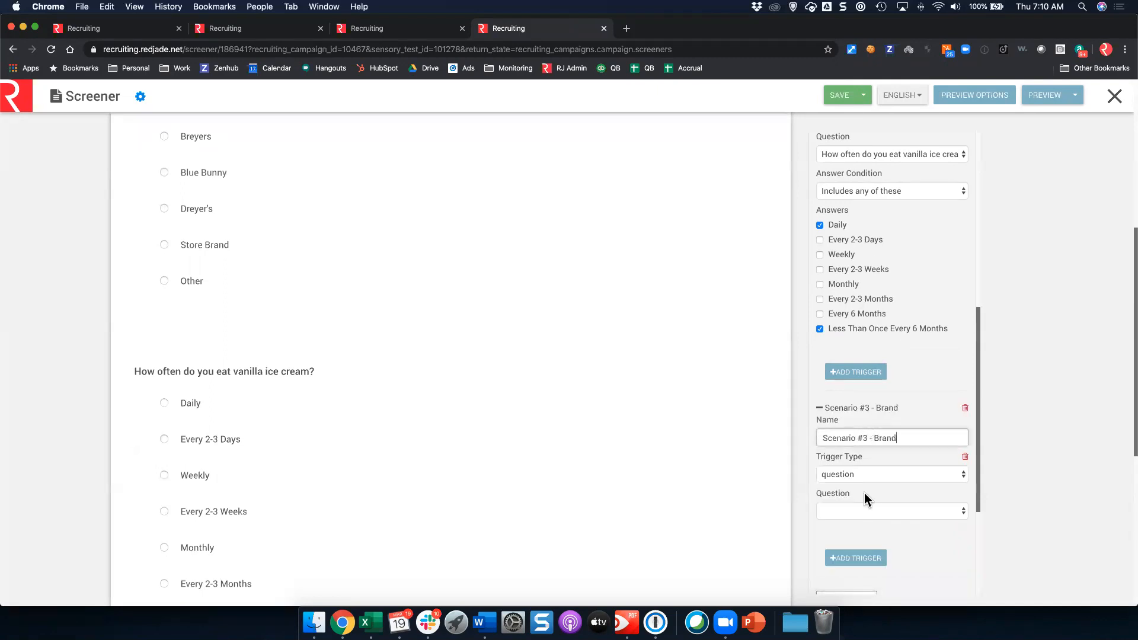
pyautogui.click(867, 511)
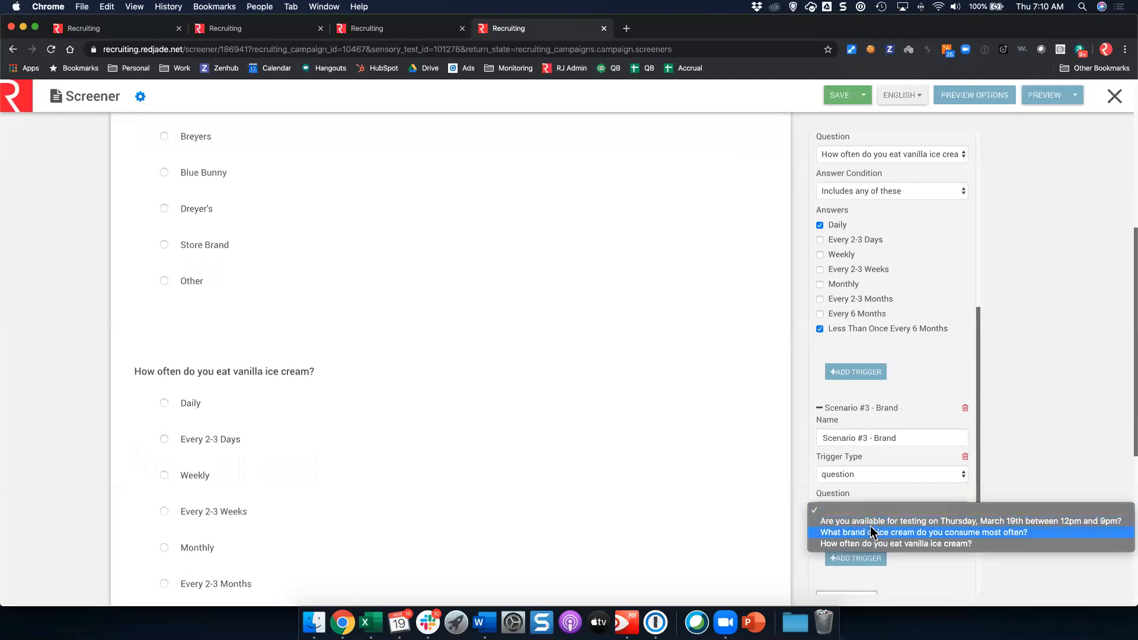
pyautogui.click(870, 532)
pyautogui.click(860, 547)
pyautogui.click(861, 556)
pyautogui.scroll(-5, 857, 534)
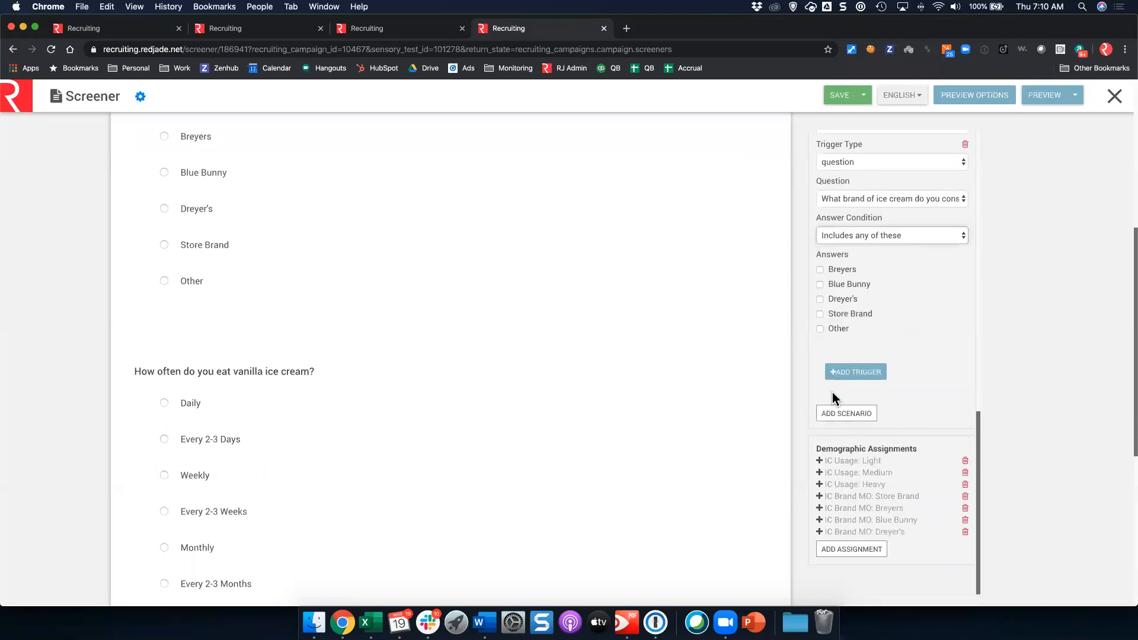
pyautogui.click(833, 326)
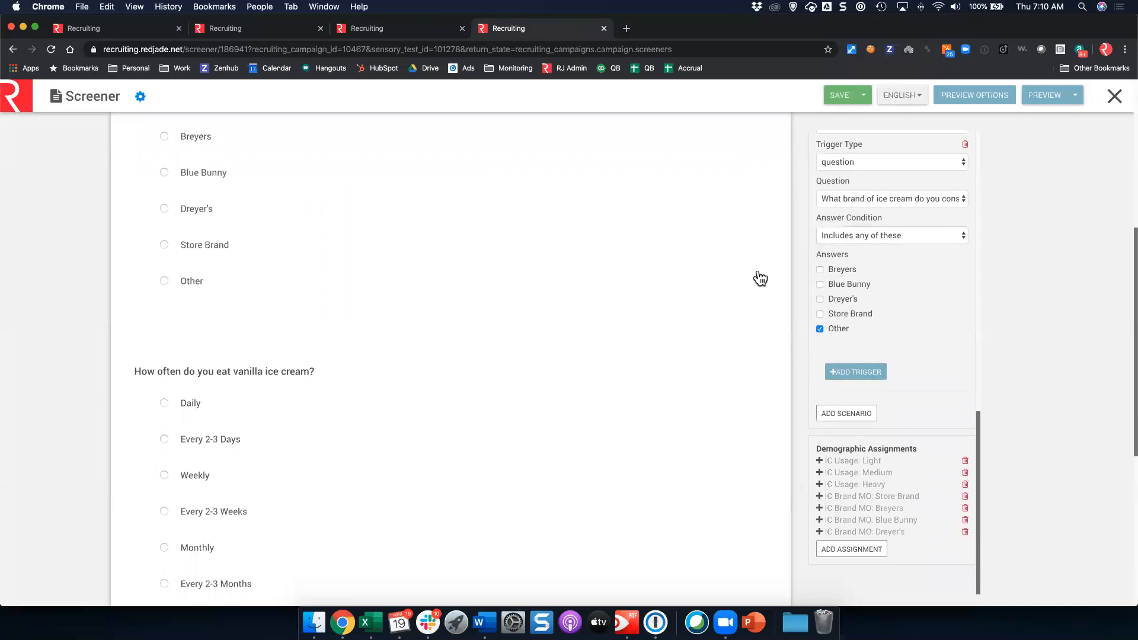
pyautogui.scroll(4, 344, 391)
# Step: Inspect the Store Brand and Other answer settings on the brand question, then save the screener
pyautogui.click(347, 455)
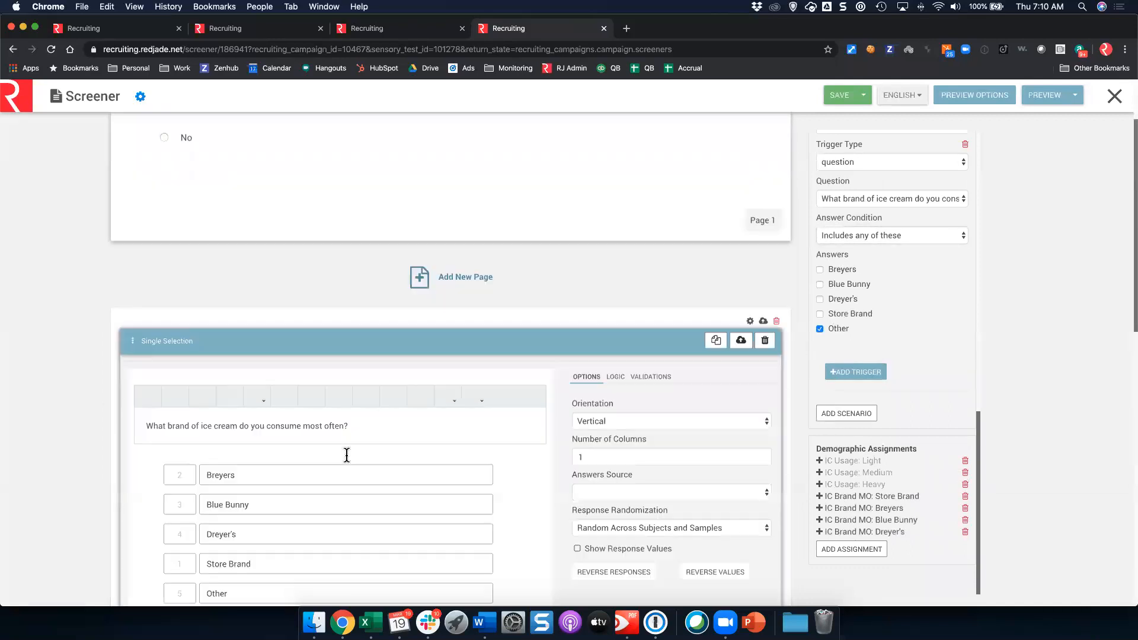
pyautogui.scroll(-2, 346, 456)
pyautogui.tripleClick(386, 435)
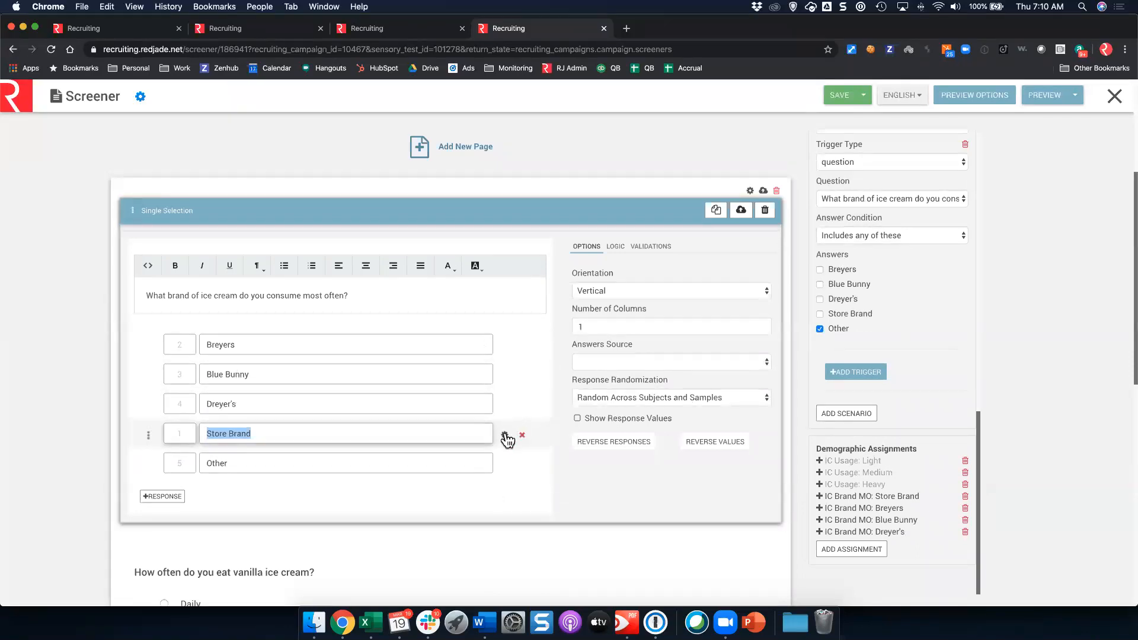
pyautogui.click(504, 436)
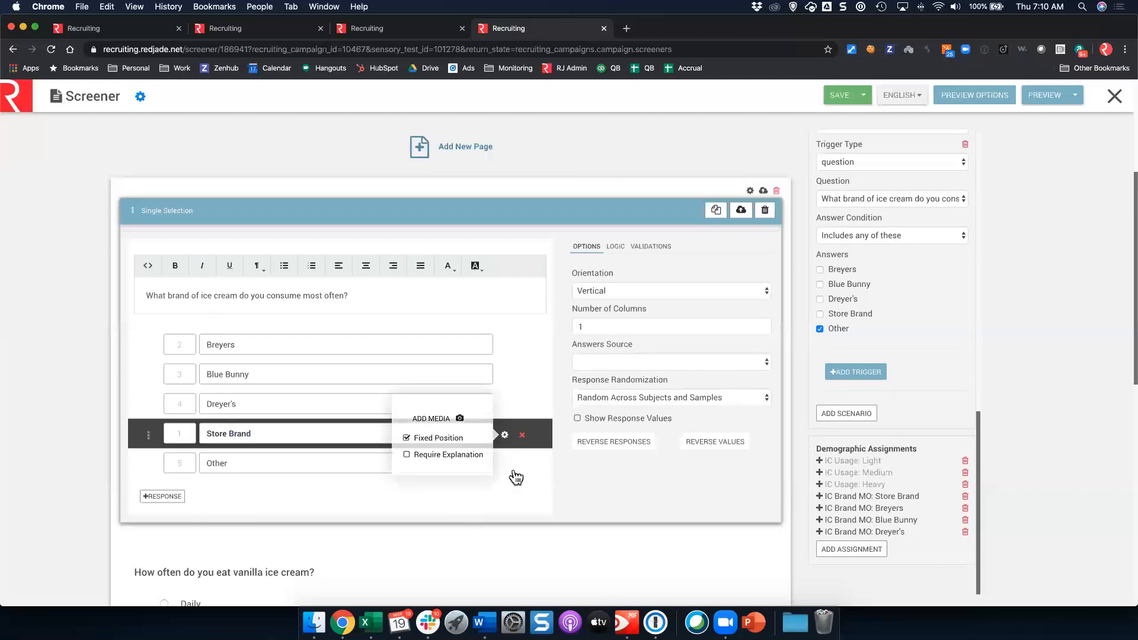
pyautogui.click(505, 465)
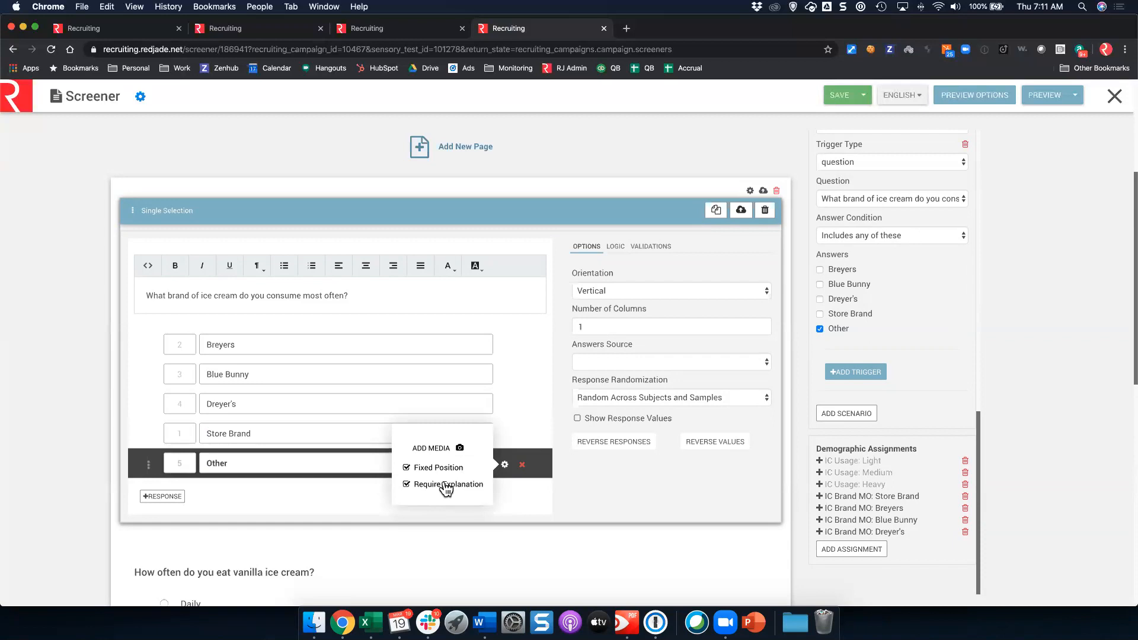
pyautogui.click(70, 355)
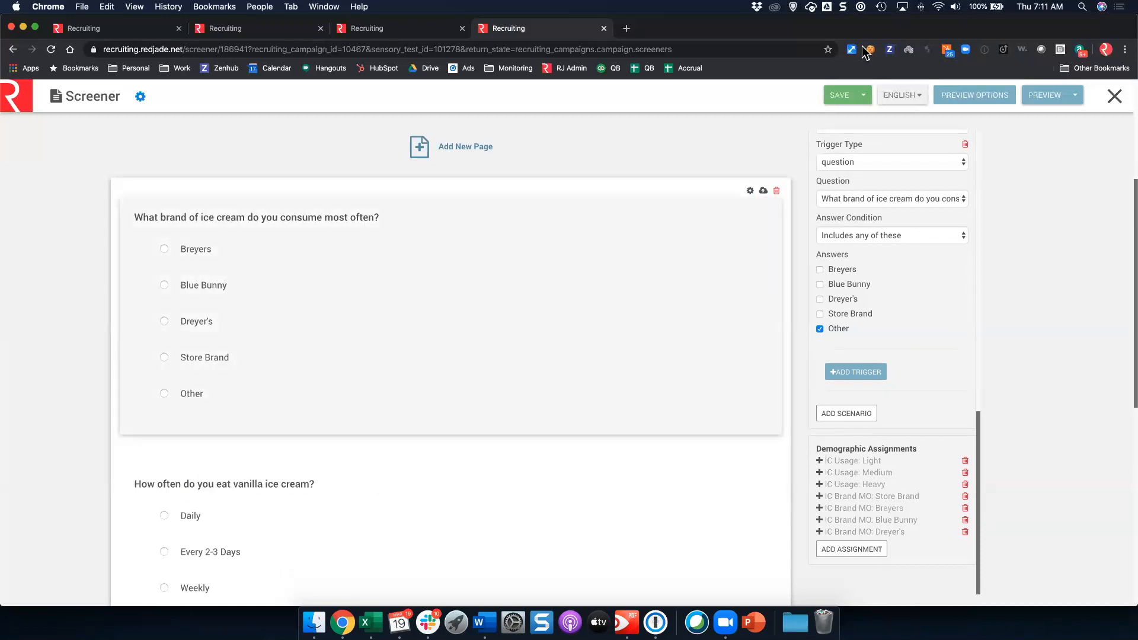
pyautogui.click(845, 96)
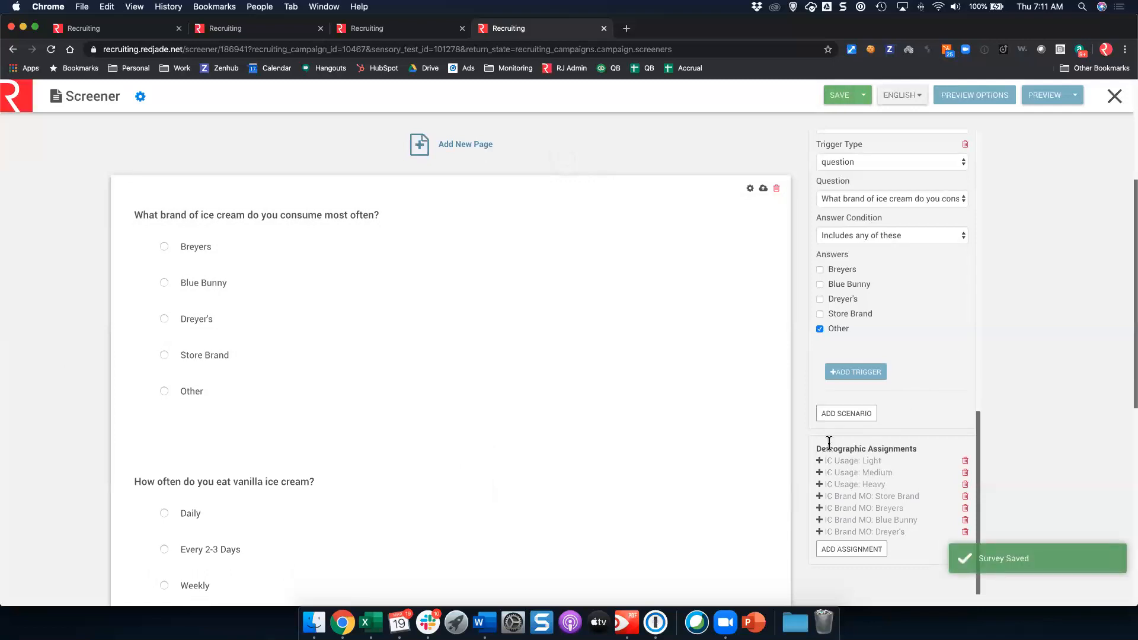
# Step: Expand the IC Usage: Light assignment to check its trigger
pyautogui.scroll(-4, 815, 443)
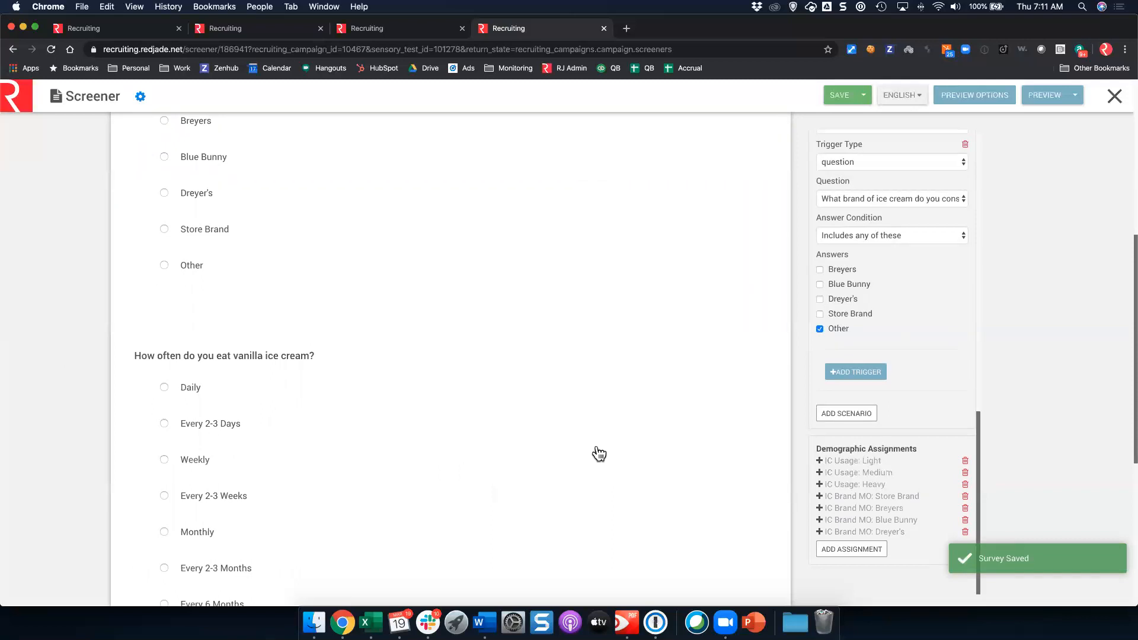
pyautogui.scroll(-2, 597, 452)
pyautogui.click(823, 461)
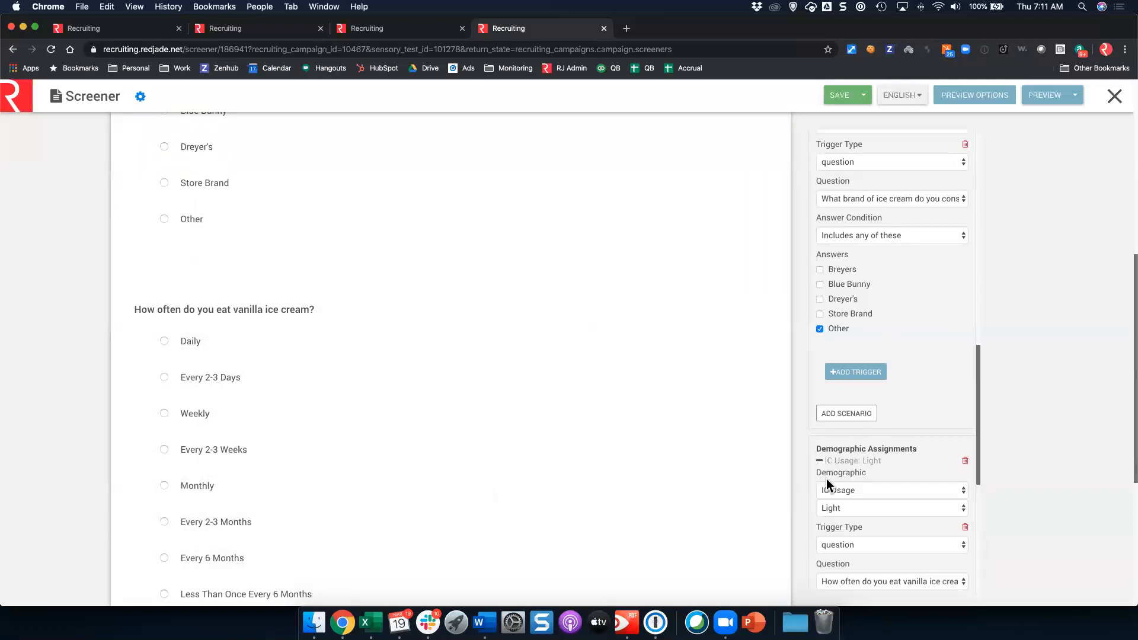
pyautogui.scroll(-5, 836, 463)
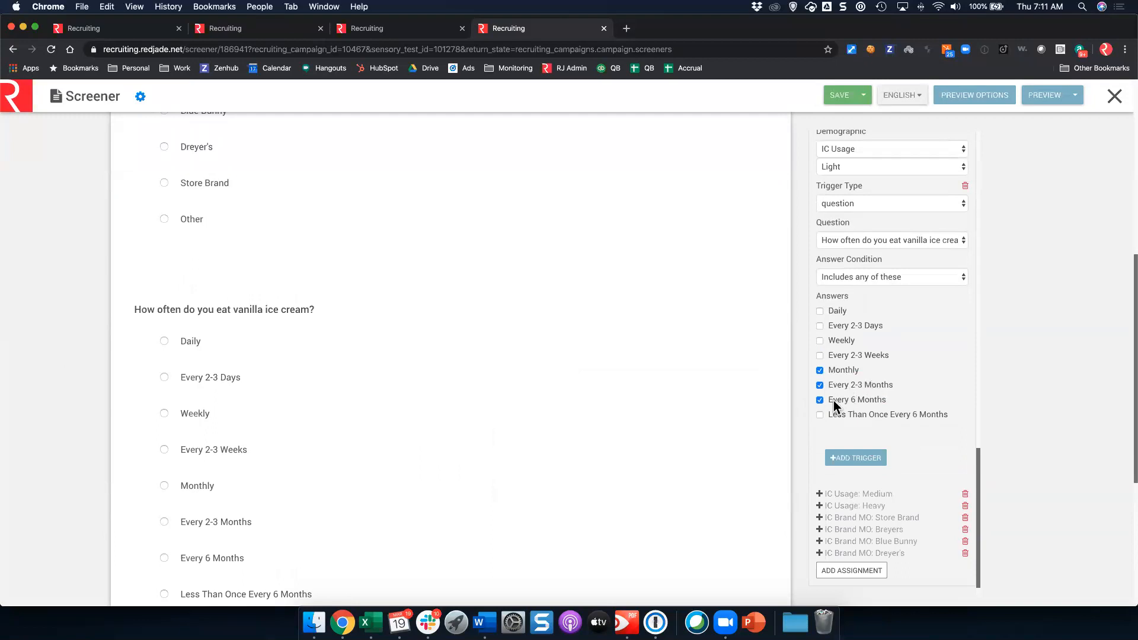
# Step: Save the screener changes and close the editor, returning to the Screener step
pyautogui.click(1115, 96)
pyautogui.click(425, 231)
pyautogui.click(841, 94)
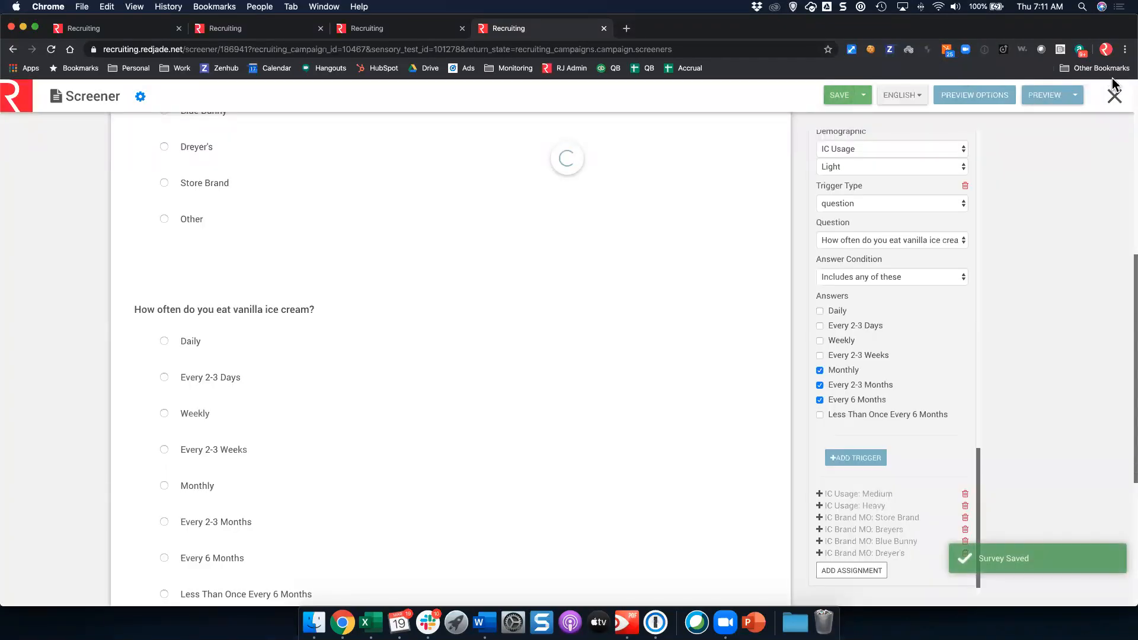
pyautogui.click(1098, 102)
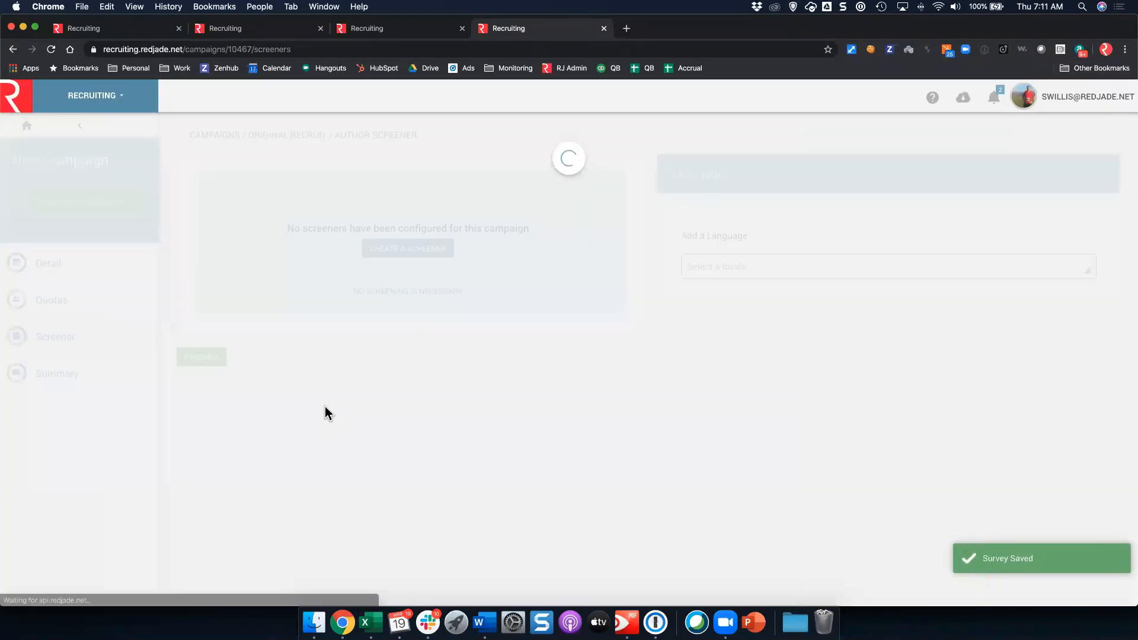
# Step: Open the Original Recruit summary (12 of 130 recruited) and its Scheduled candidates list
pyautogui.click(127, 388)
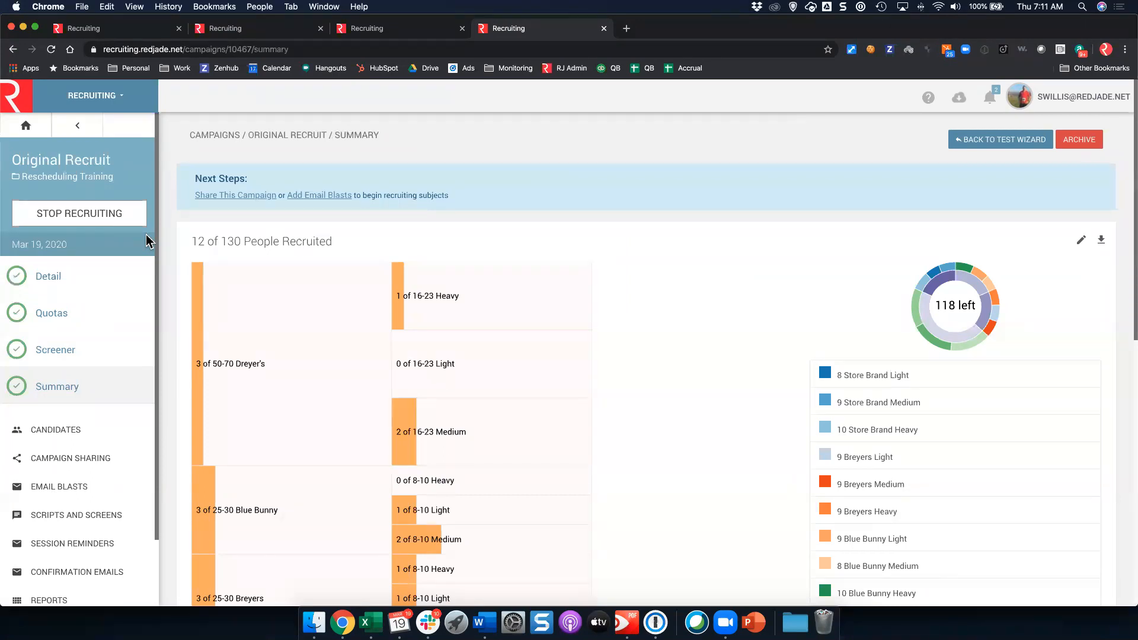
pyautogui.click(33, 215)
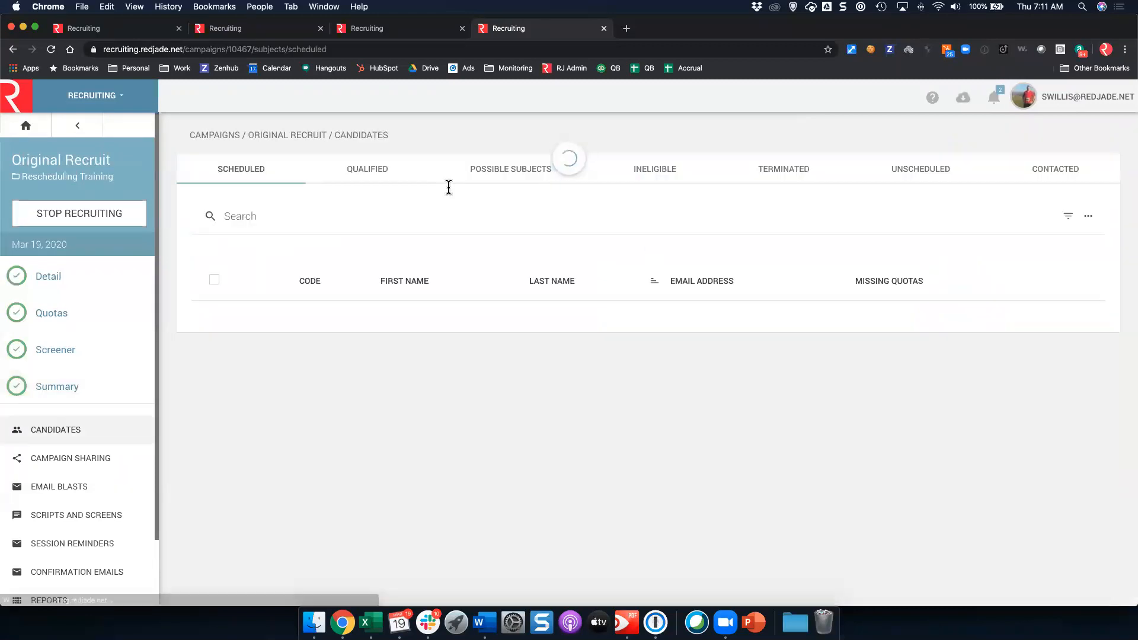
# Step: Look over the Scheduled list's extra actions menu without choosing anything
pyautogui.scroll(-4, 436, 243)
pyautogui.scroll(4, 438, 244)
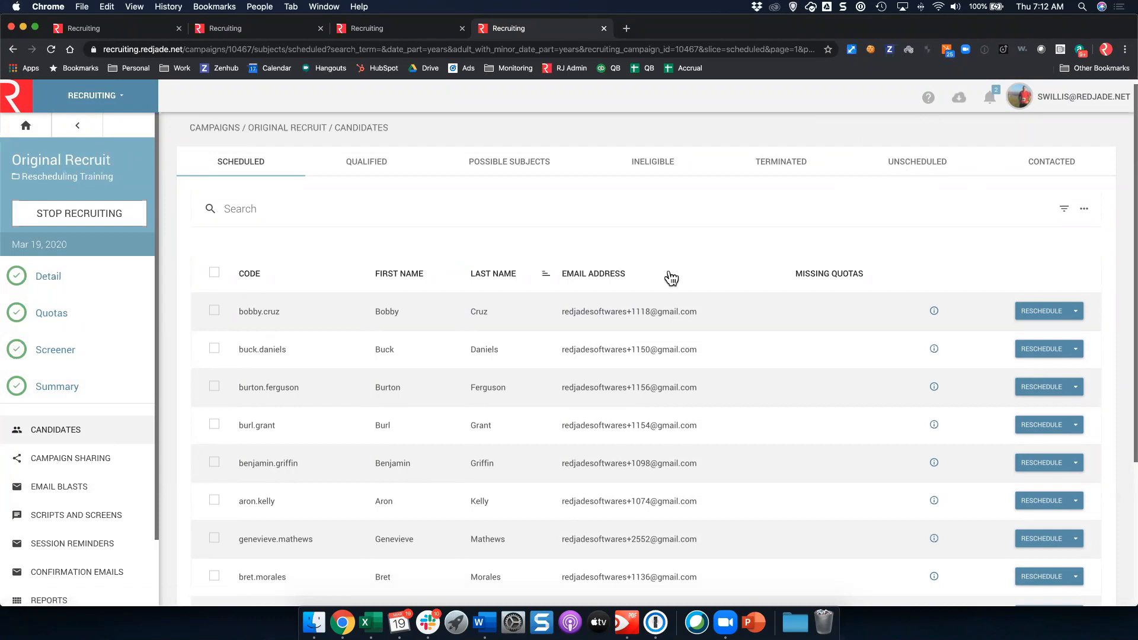
pyautogui.scroll(-1, 55, 510)
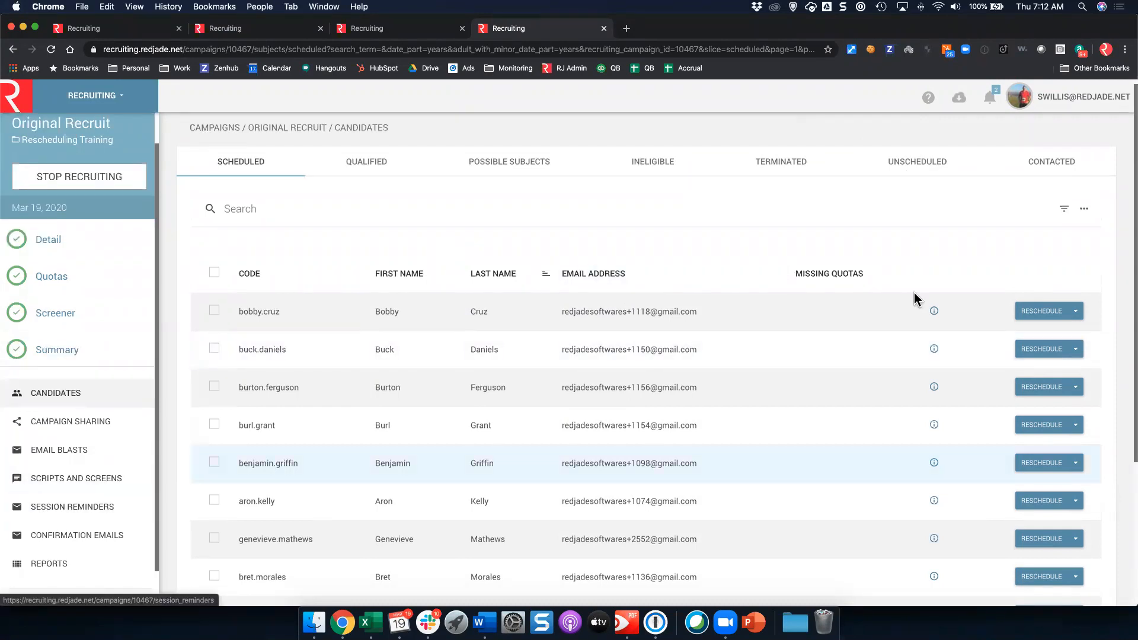
pyautogui.click(1085, 211)
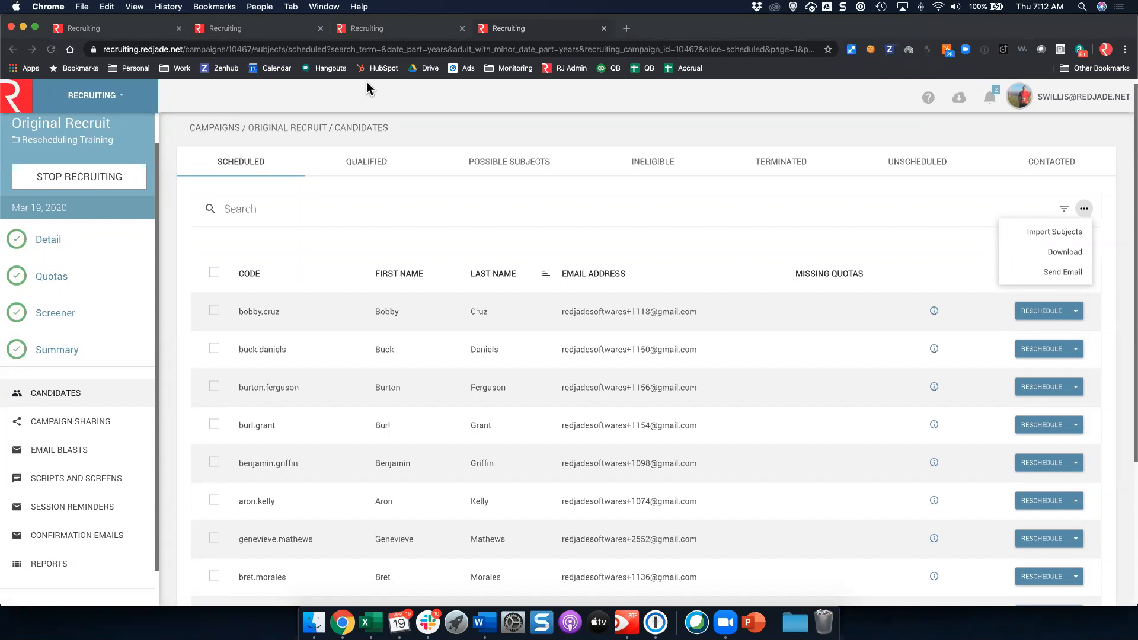
pyautogui.click(908, 228)
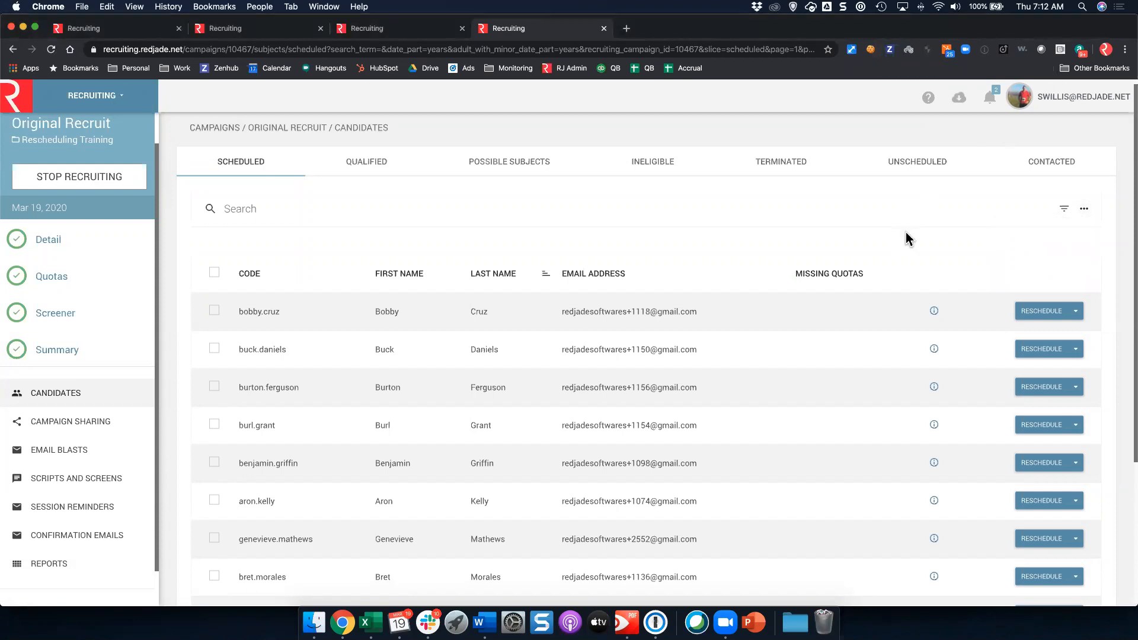
pyautogui.click(1085, 208)
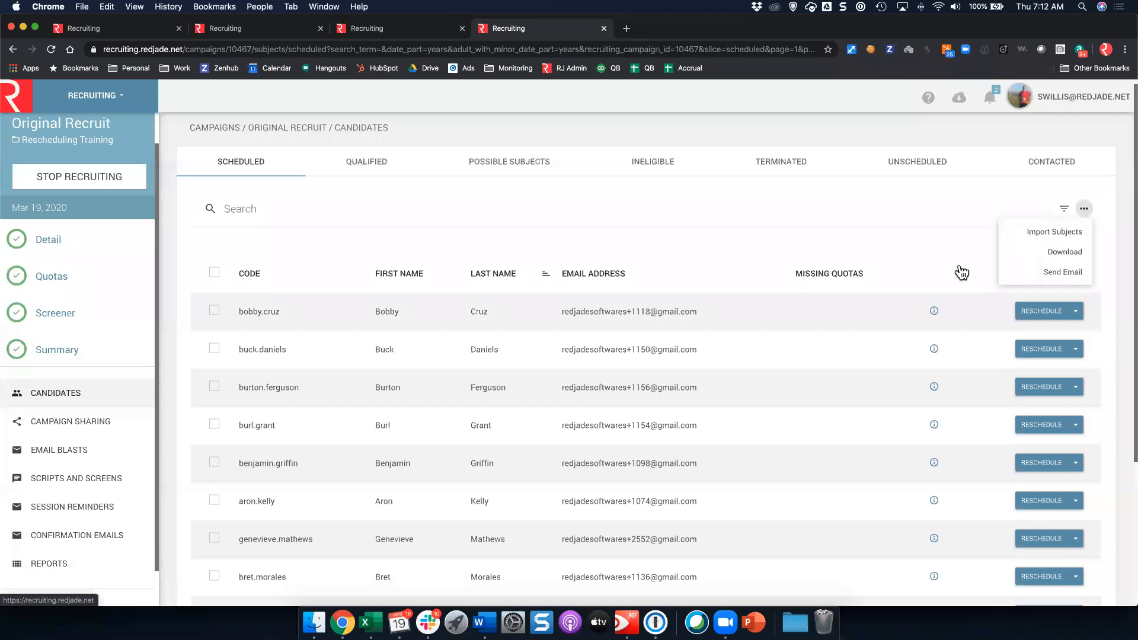
pyautogui.click(604, 323)
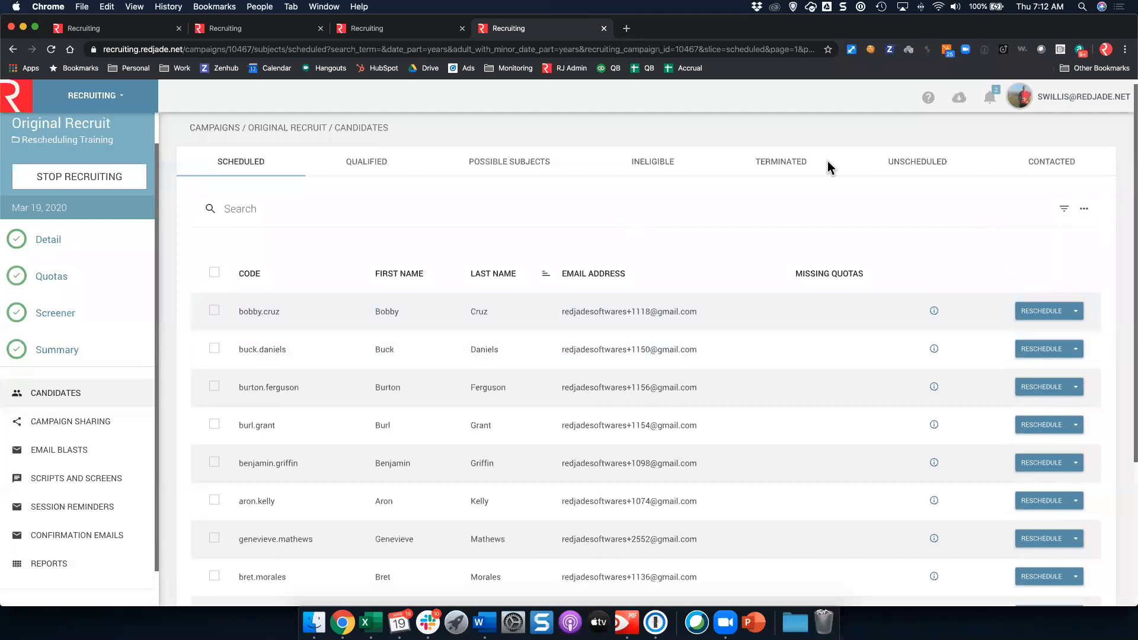
# Step: Show 100 candidates per page, select all scheduled candidates, and open their actions menu
pyautogui.click(214, 272)
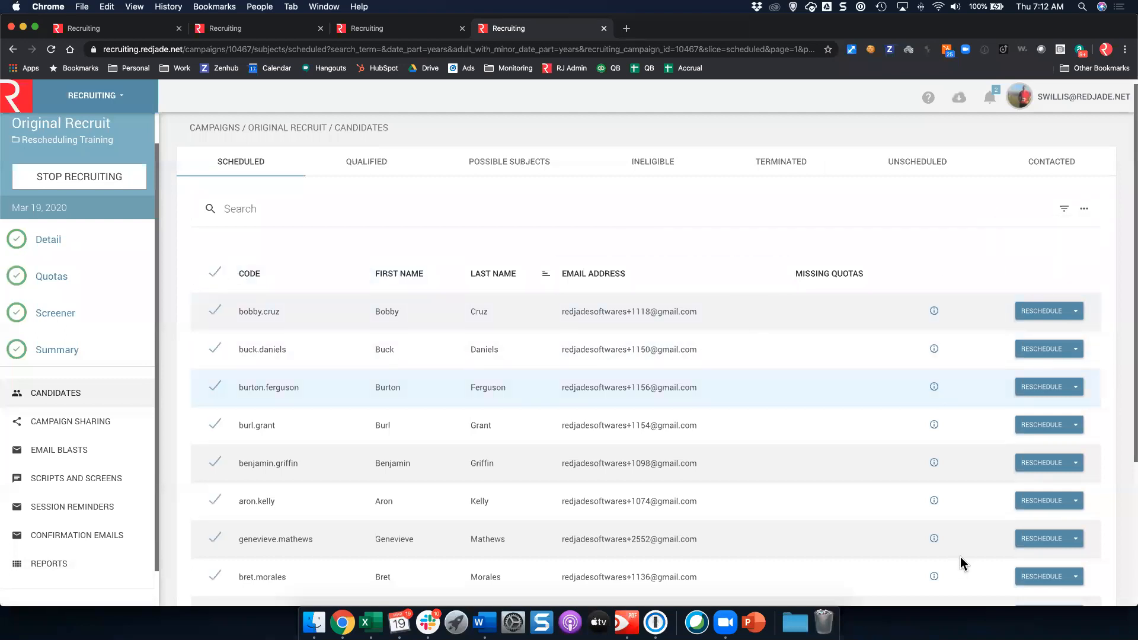
pyautogui.scroll(-5, 960, 556)
pyautogui.click(1075, 511)
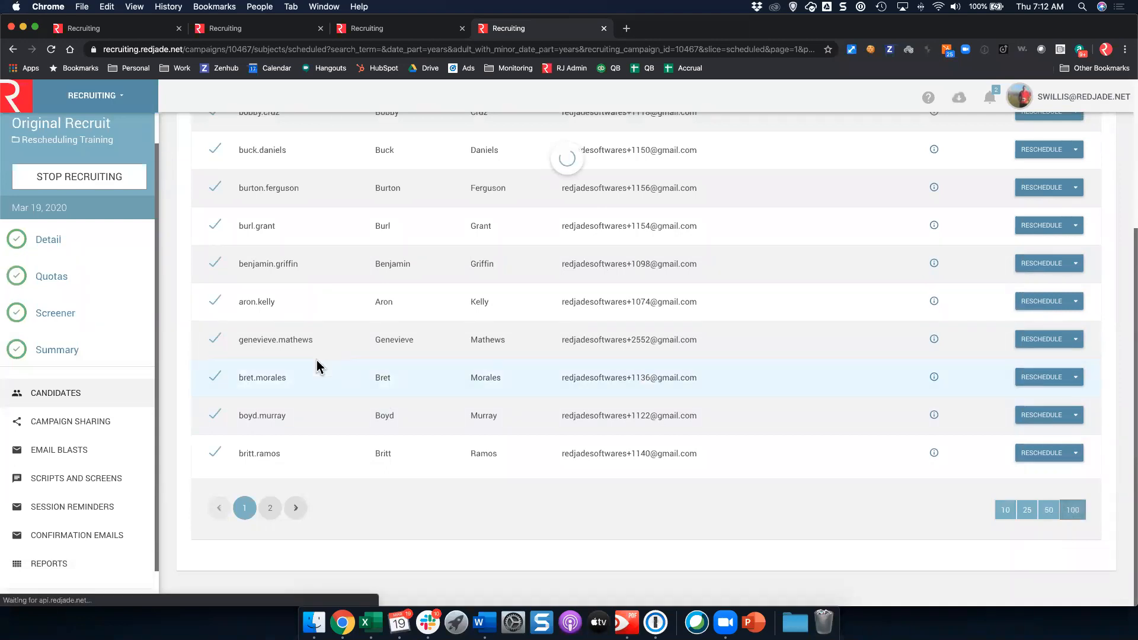
pyautogui.scroll(3, 260, 267)
pyautogui.click(215, 174)
pyautogui.click(215, 176)
pyautogui.scroll(3, 1043, 155)
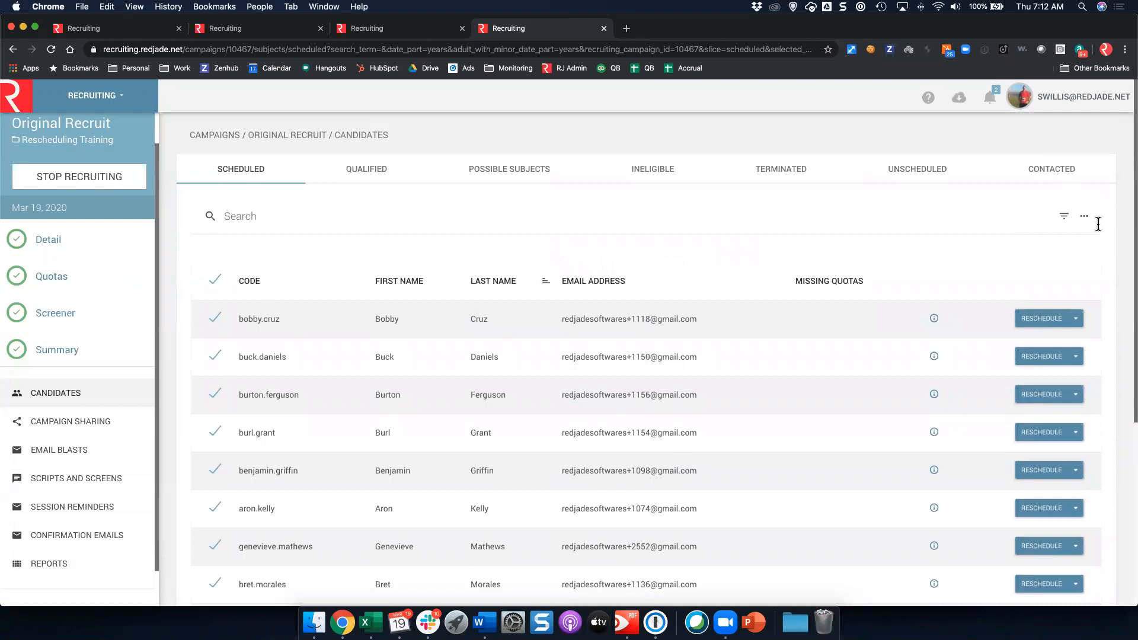
pyautogui.click(1087, 220)
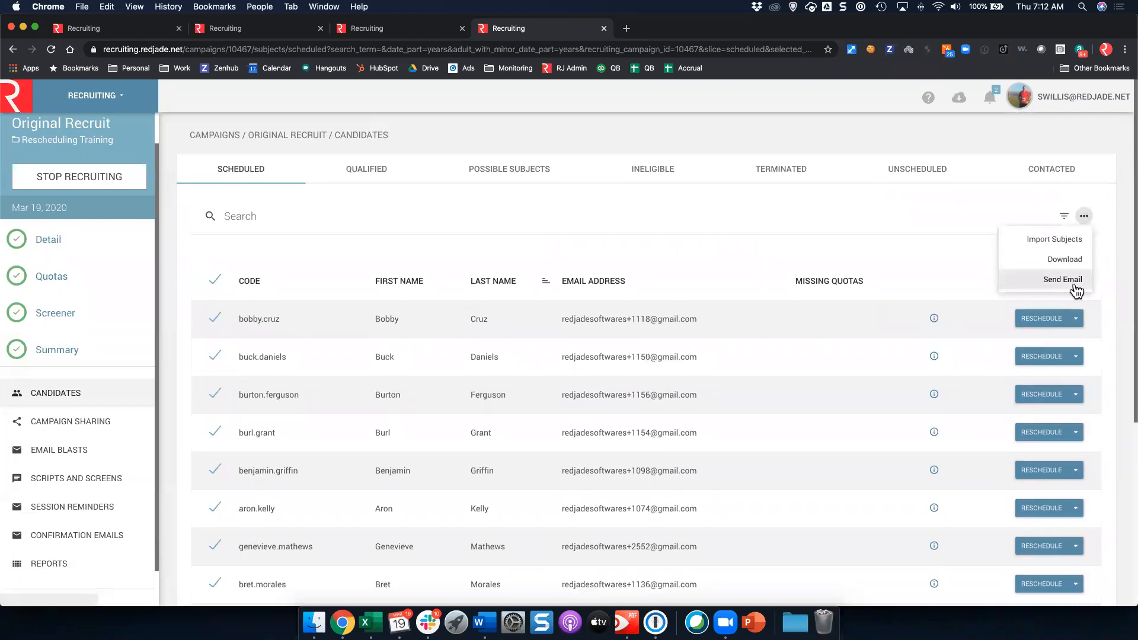
# Step: Start a new confirmation email addressed to Unscheduled candidates
pyautogui.click(490, 231)
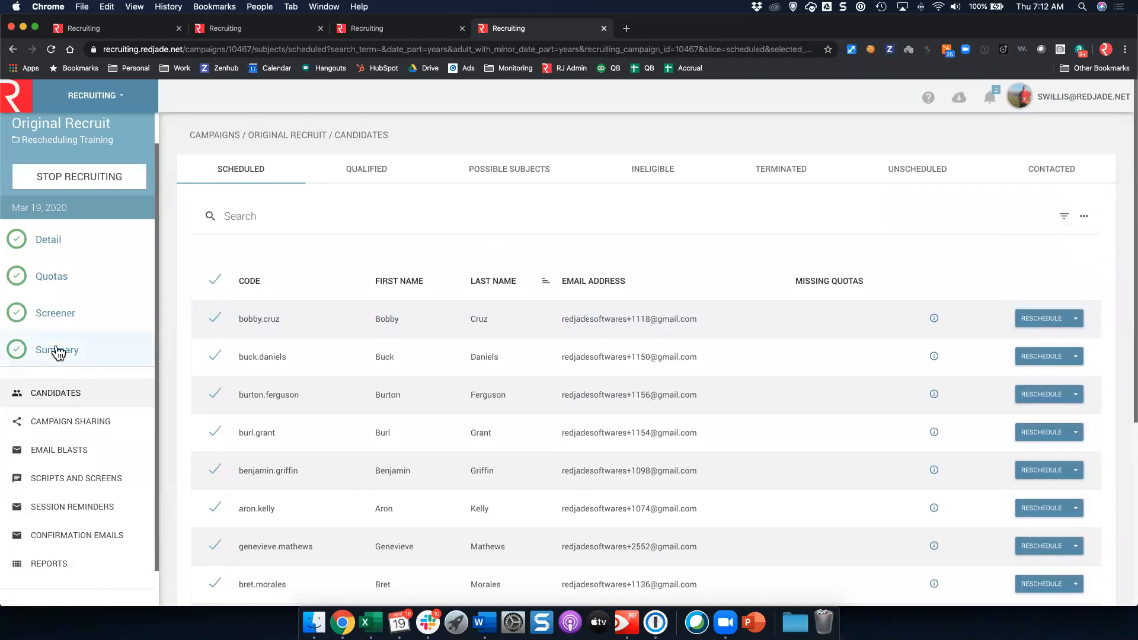
pyautogui.click(53, 541)
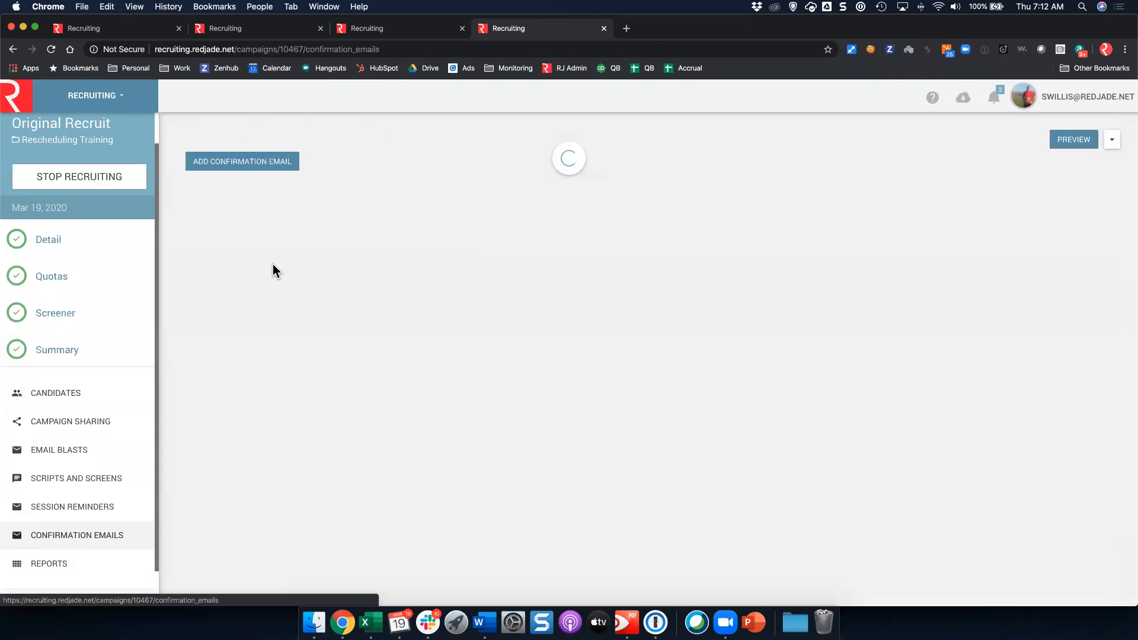
pyautogui.click(260, 189)
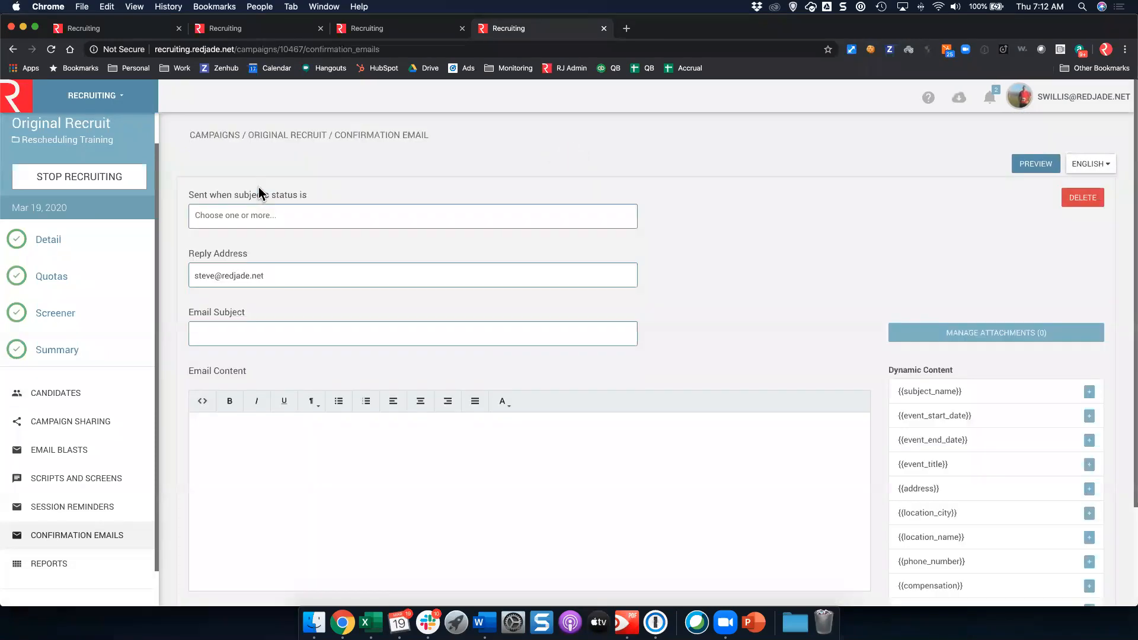
pyautogui.click(275, 221)
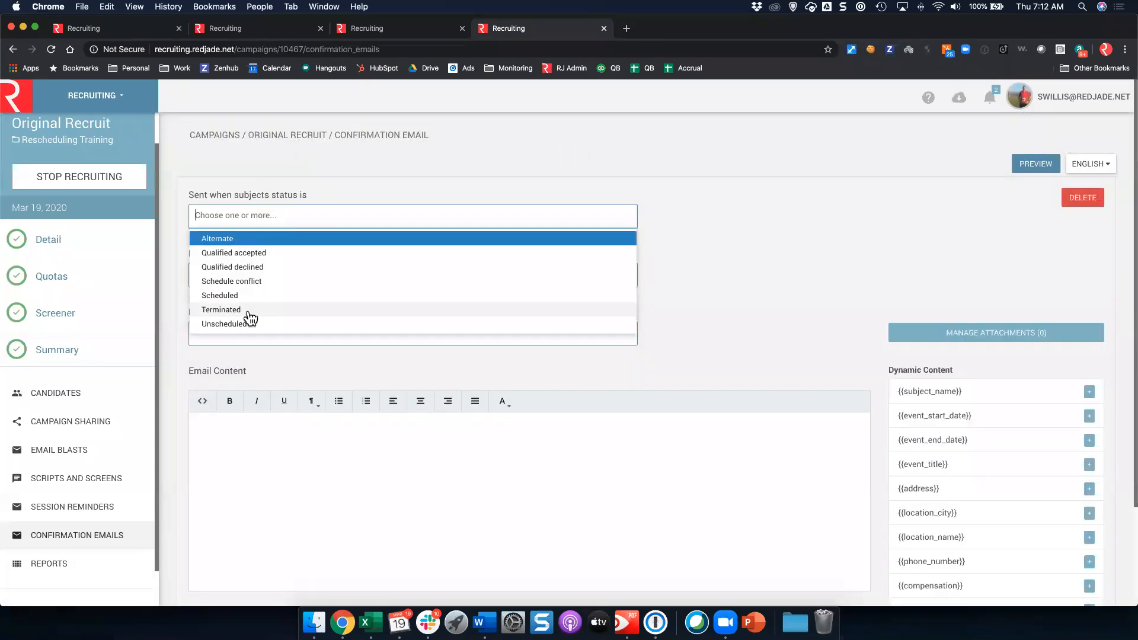
pyautogui.click(249, 323)
# Step: Give it the subject 'Vanilla Ice Cream Test Moving to Saturday, March 21st' with an apology body, and submit
pyautogui.click(253, 347)
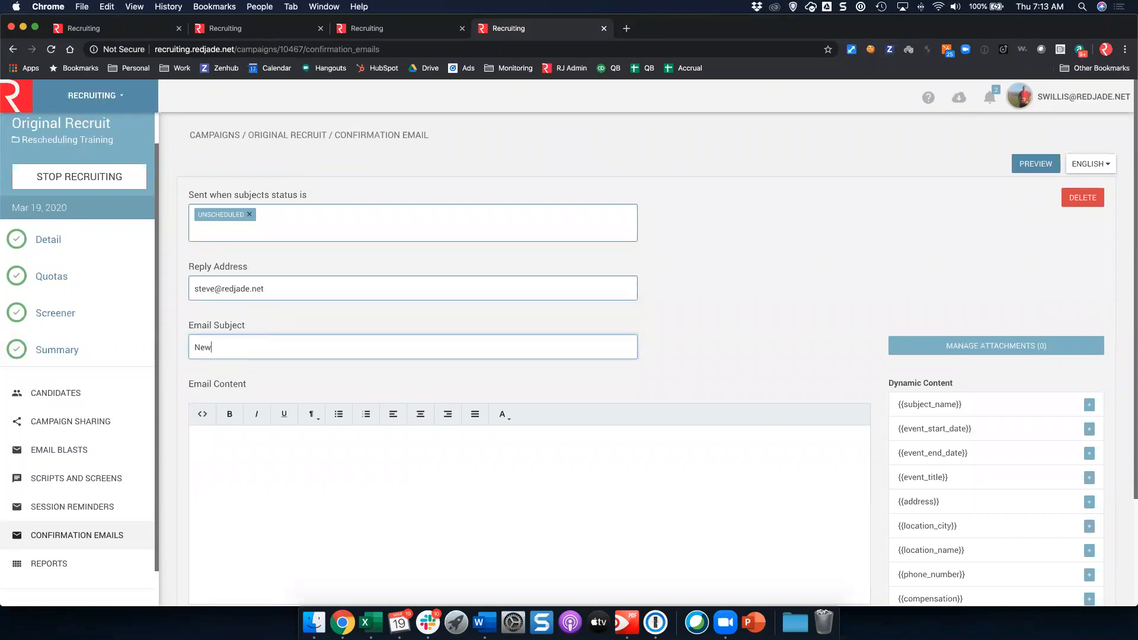
pyautogui.write('Vanilla Ice Cream Test Moving to Saturday,')
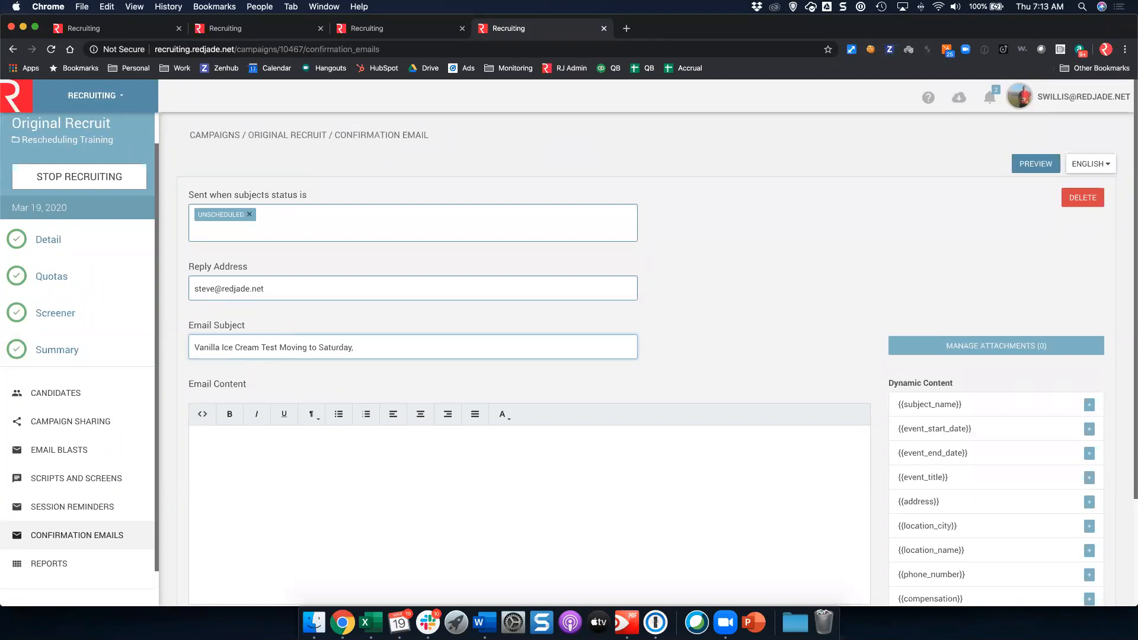
pyautogui.write(' March 21st')
pyautogui.click(201, 445)
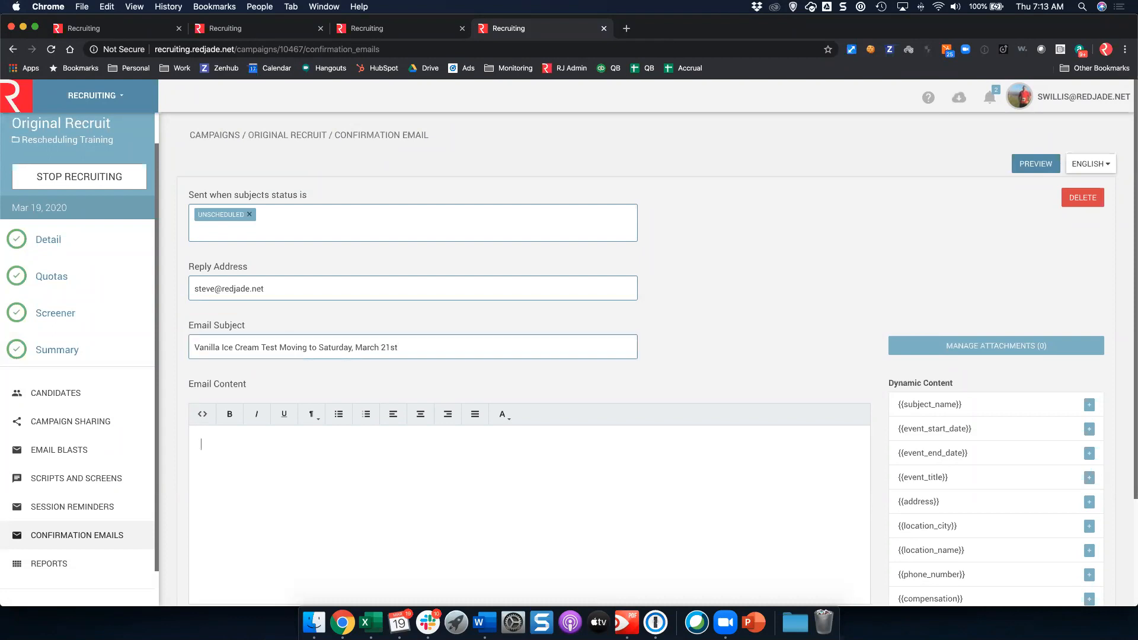
pyautogui.write('Be on the lookout for an email to reschedule your session time to Satur')
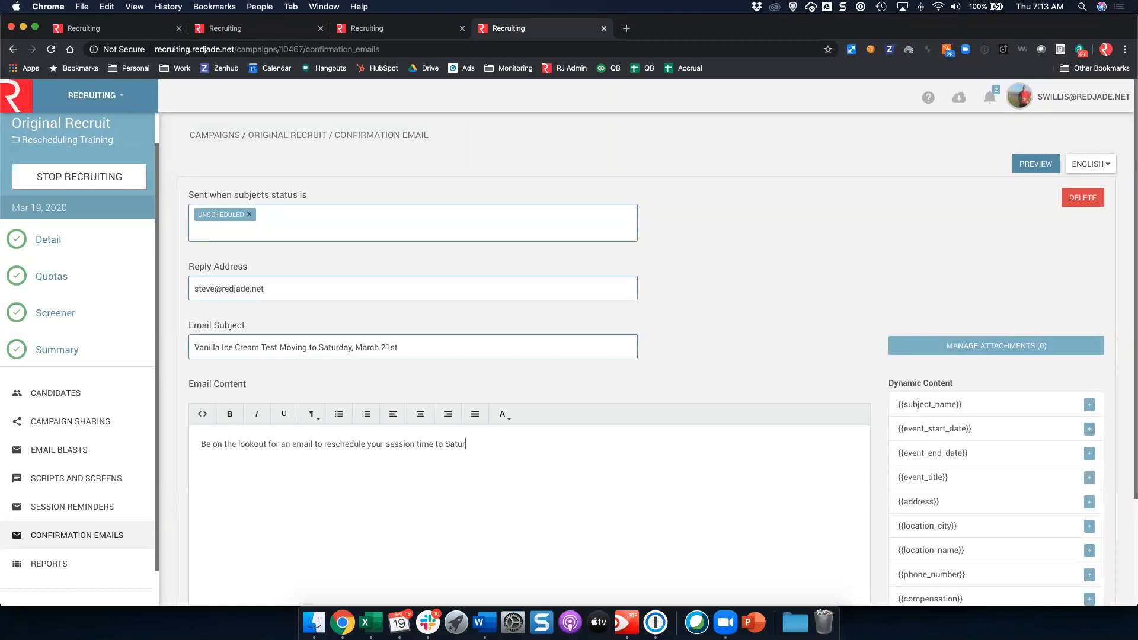
pyautogui.write('day May 21st. We apologize for the invo')
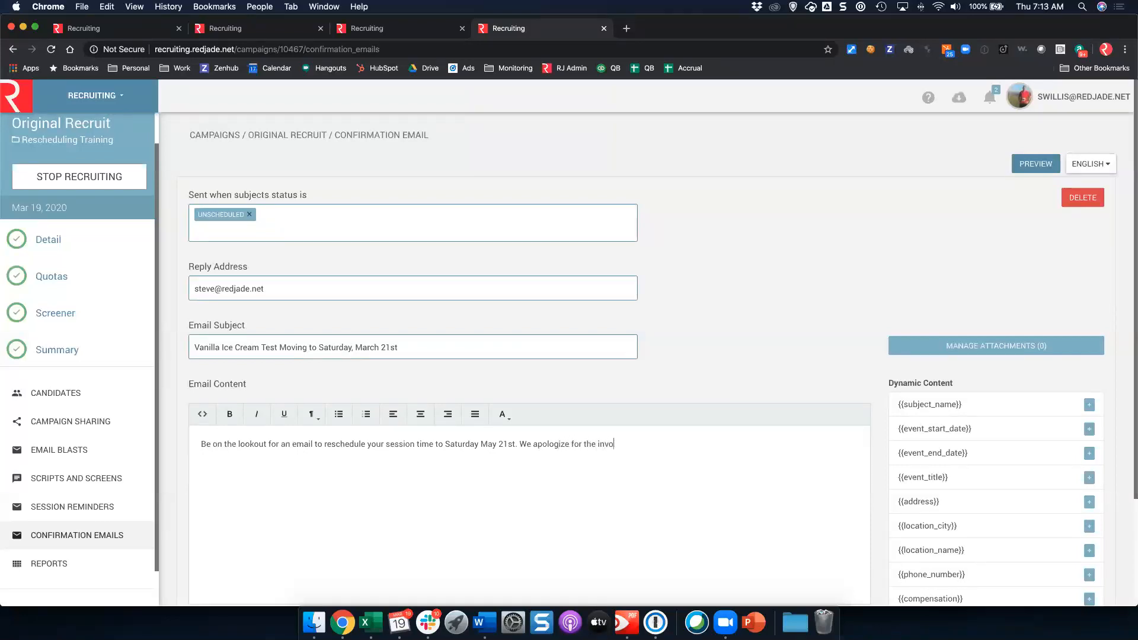
pyautogui.press('BackSpace')
pyautogui.press('BackSpace')
pyautogui.write('convenience.')
pyautogui.scroll(-3, 734, 303)
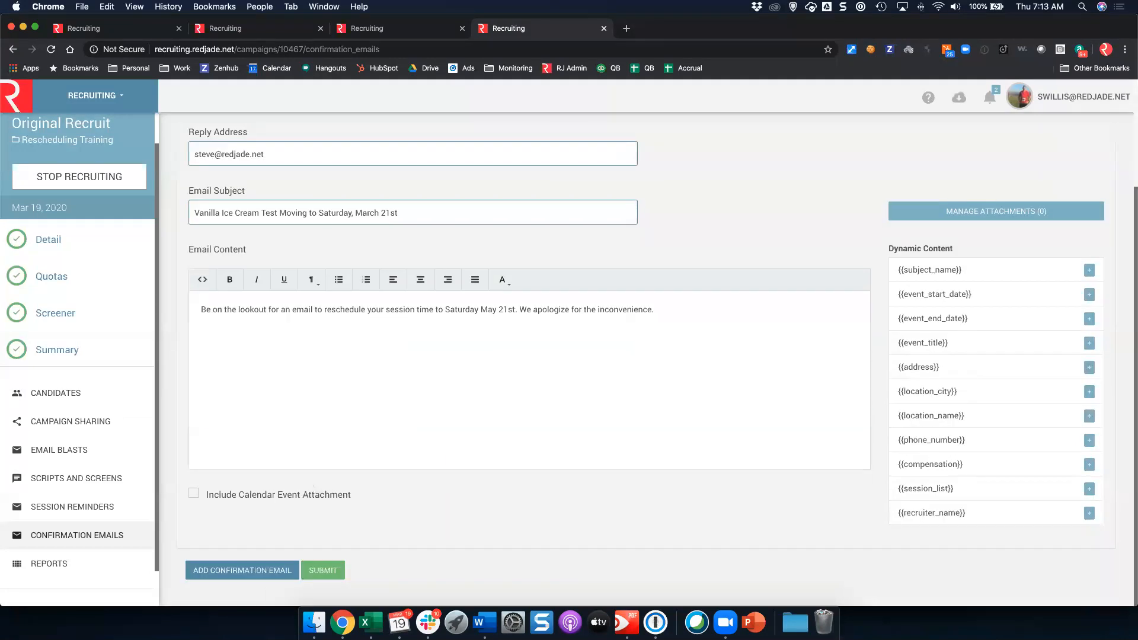
pyautogui.click(331, 571)
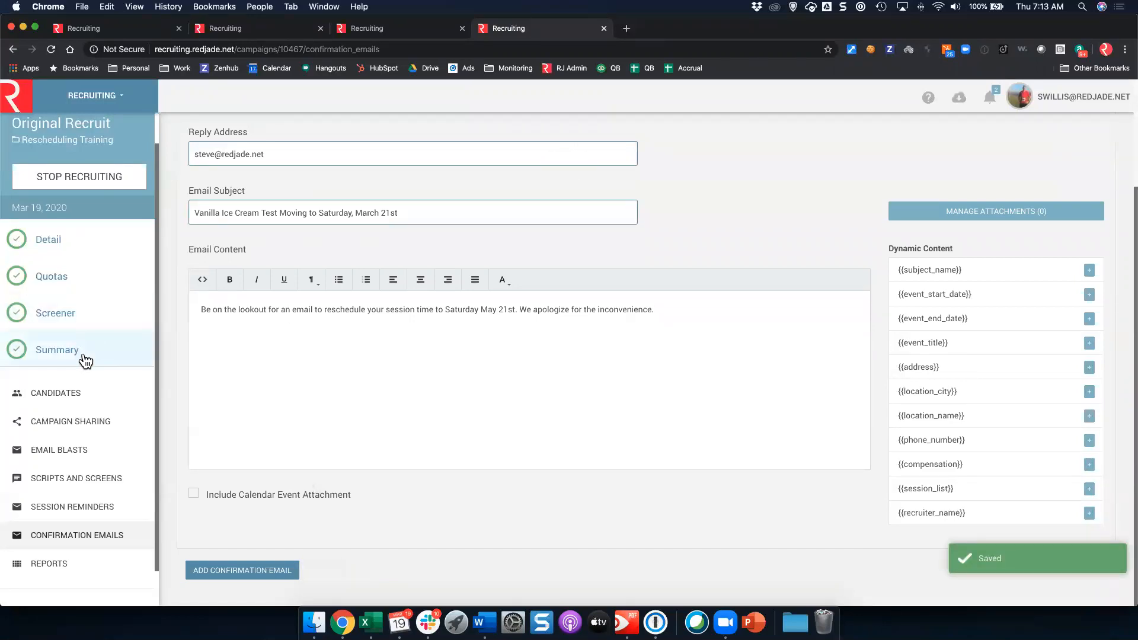
pyautogui.click(86, 359)
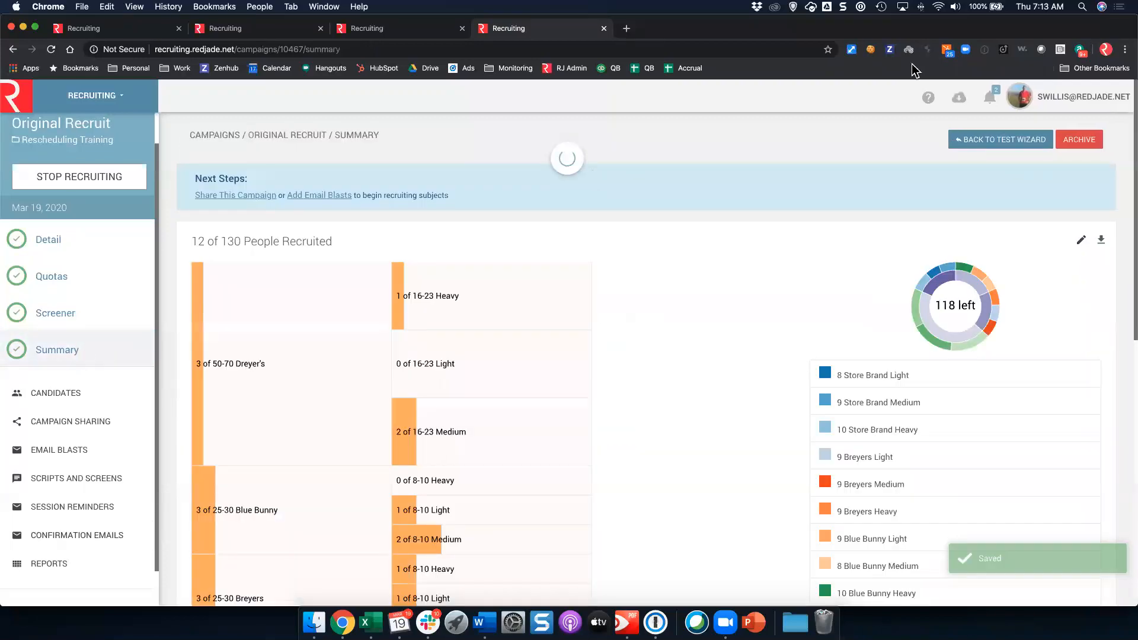
# Step: Delete the March 19 Rescheduling Training reservation from the test's schedule, then return to Possible Subjects
pyautogui.click(982, 147)
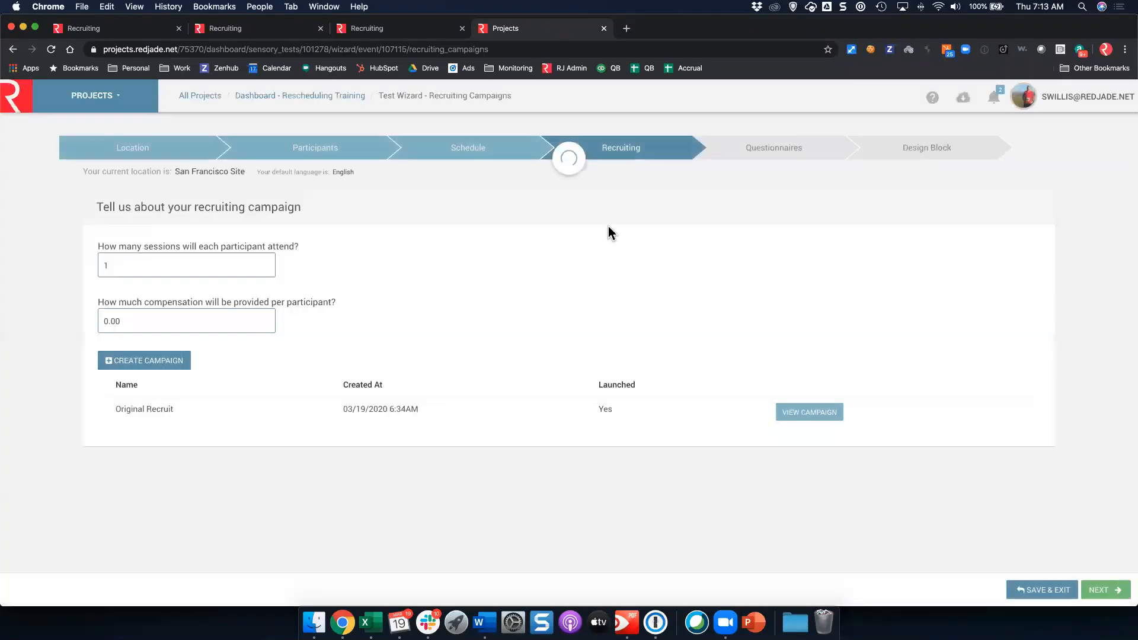
pyautogui.click(478, 153)
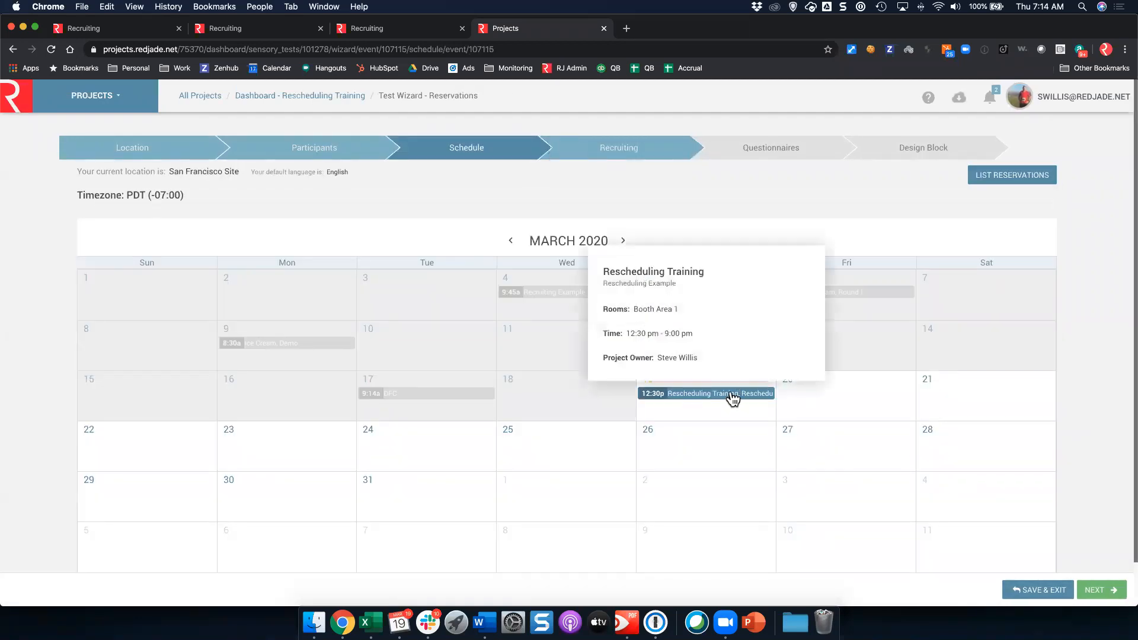
pyautogui.click(733, 399)
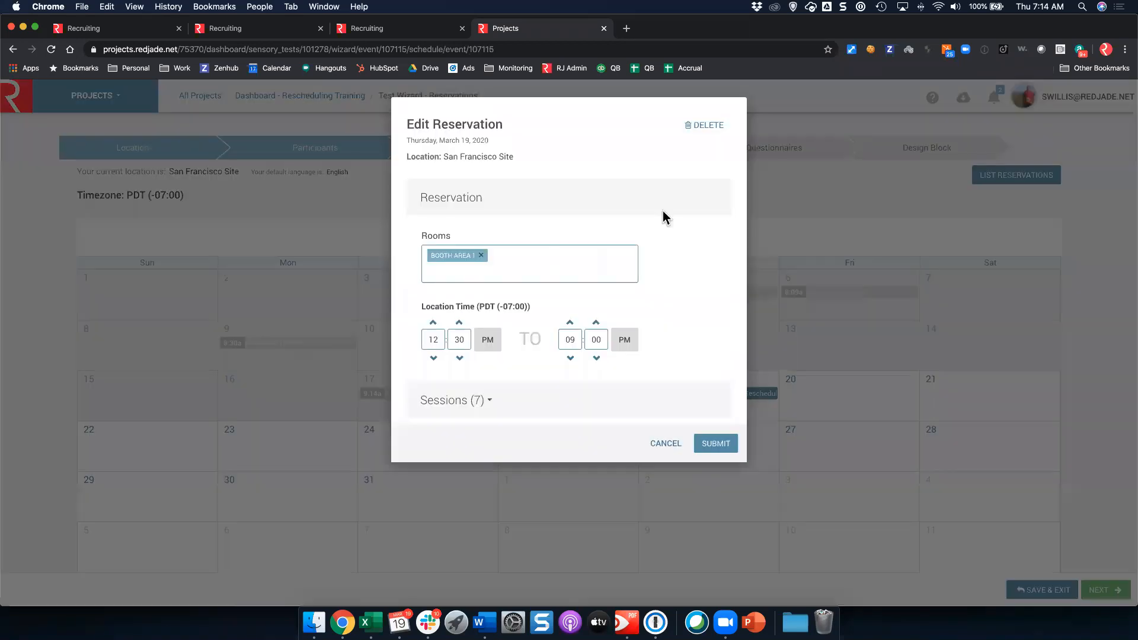
pyautogui.click(709, 124)
pyautogui.click(695, 204)
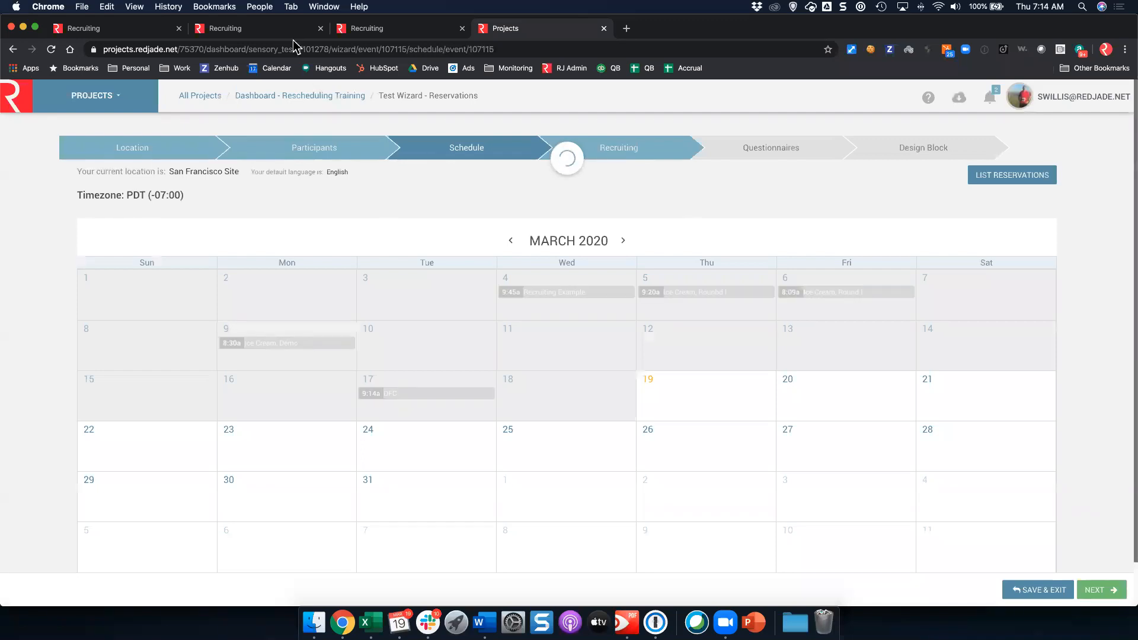
pyautogui.click(286, 34)
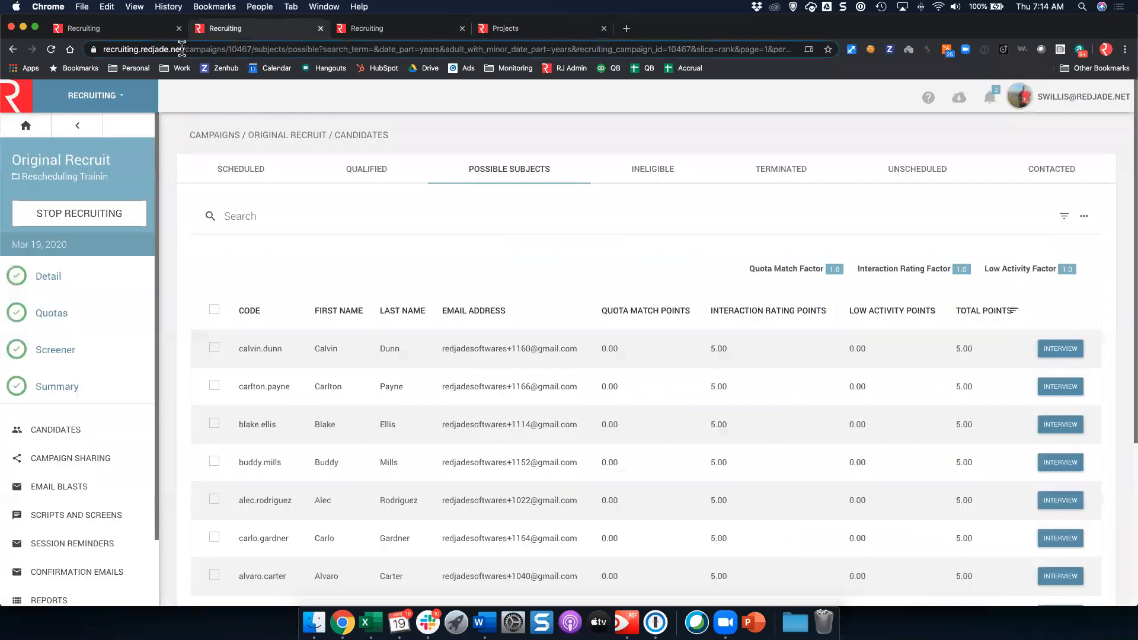
# Step: Verify Original Recruit's former scheduled candidates now appear as Unscheduled, then go back to the March calendar
pyautogui.click(149, 37)
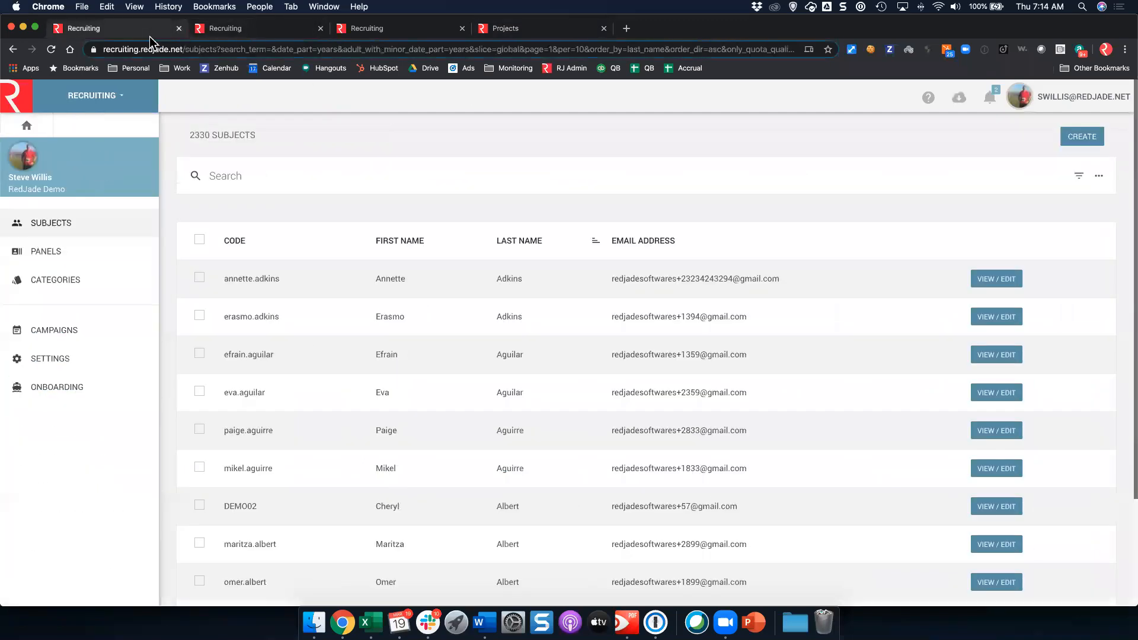
pyautogui.click(367, 31)
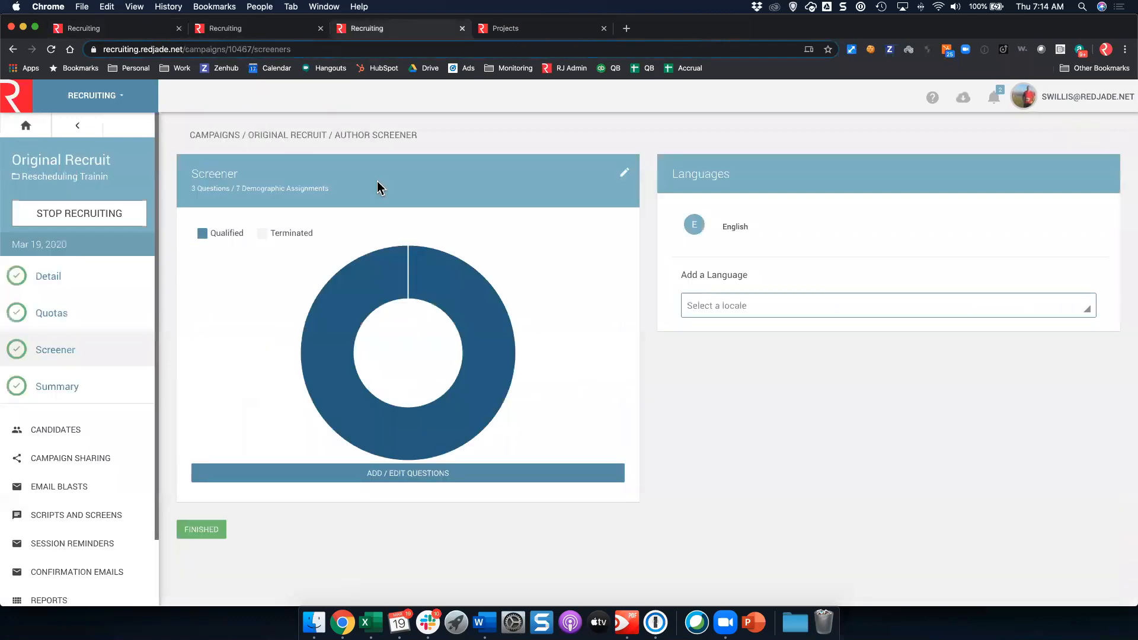
pyautogui.click(100, 438)
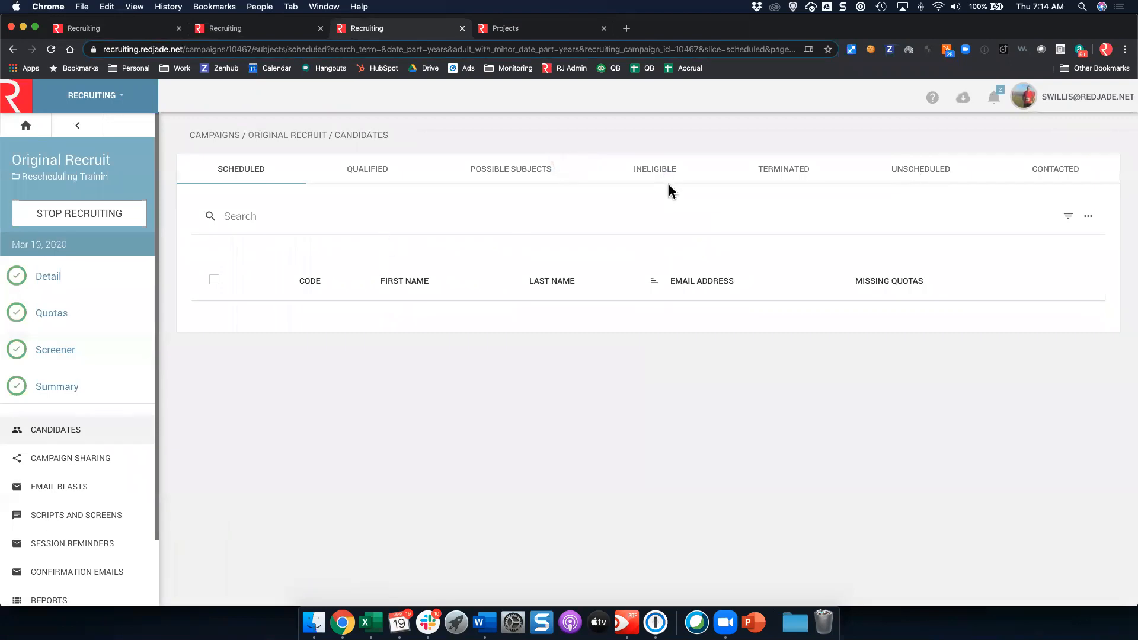
pyautogui.click(904, 169)
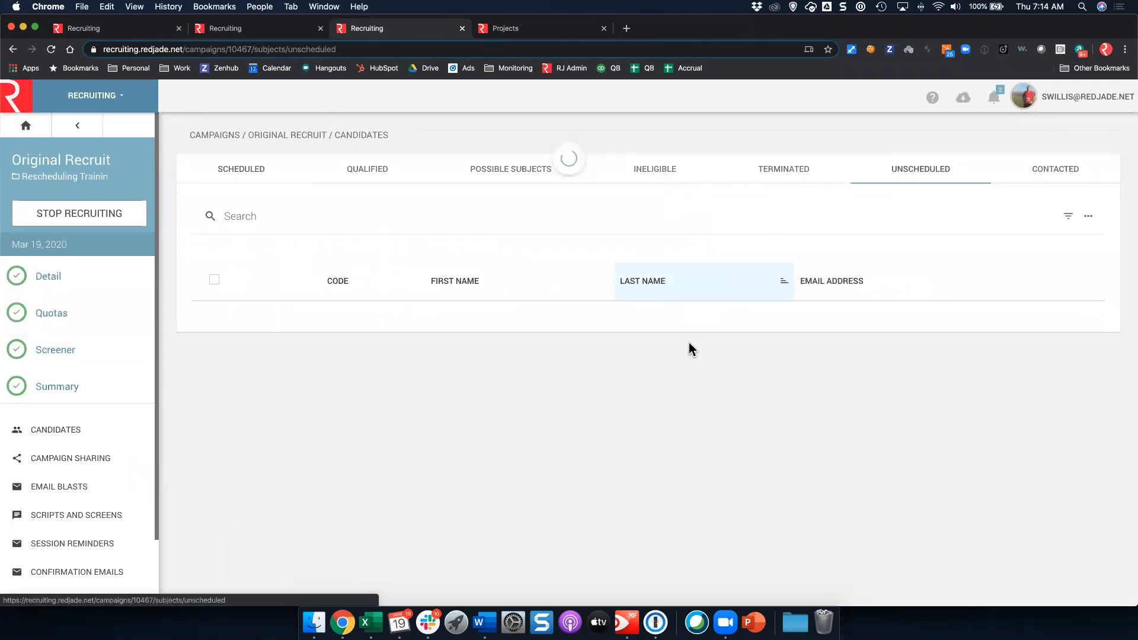
pyautogui.scroll(-5, 689, 349)
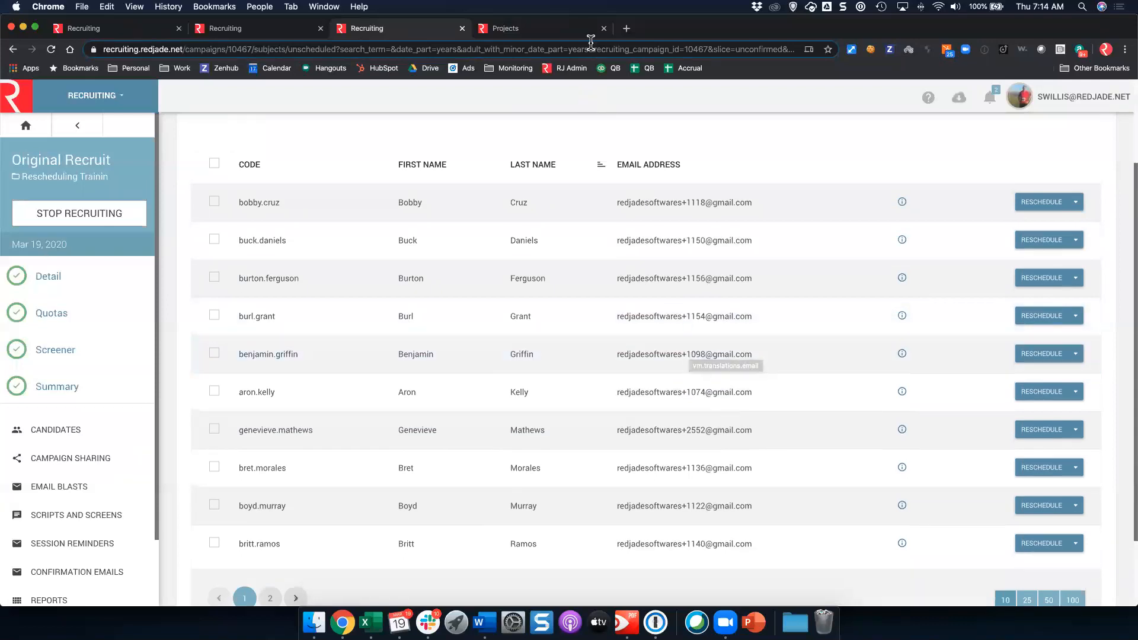
pyautogui.click(572, 34)
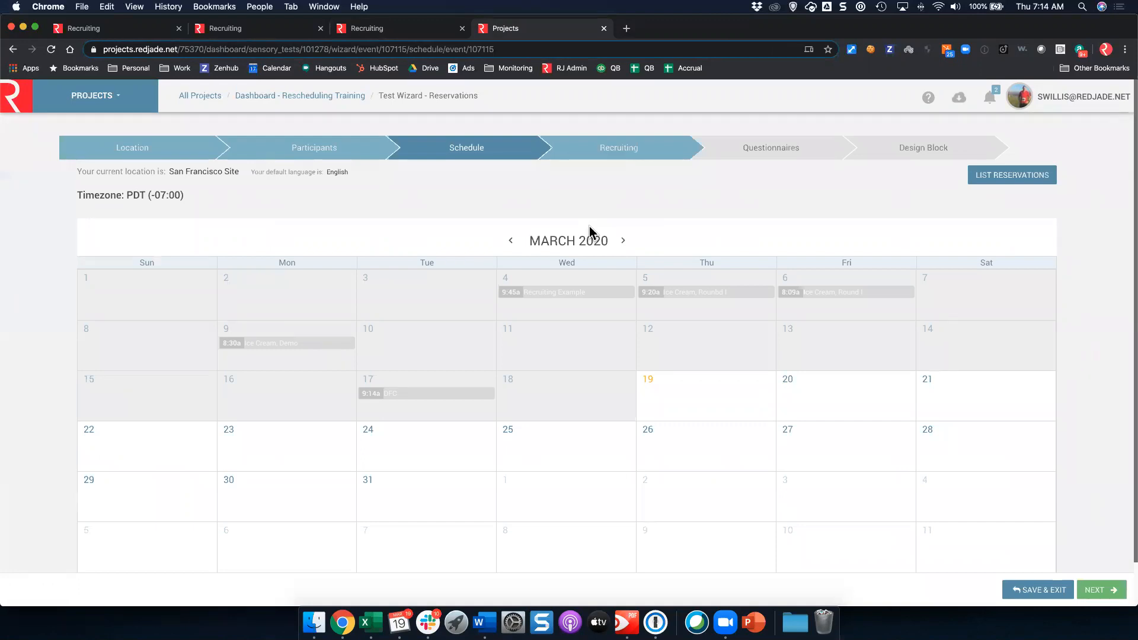
# Step: Go to the wizard's Recruiting step and choose Create Campaign
pyautogui.click(618, 148)
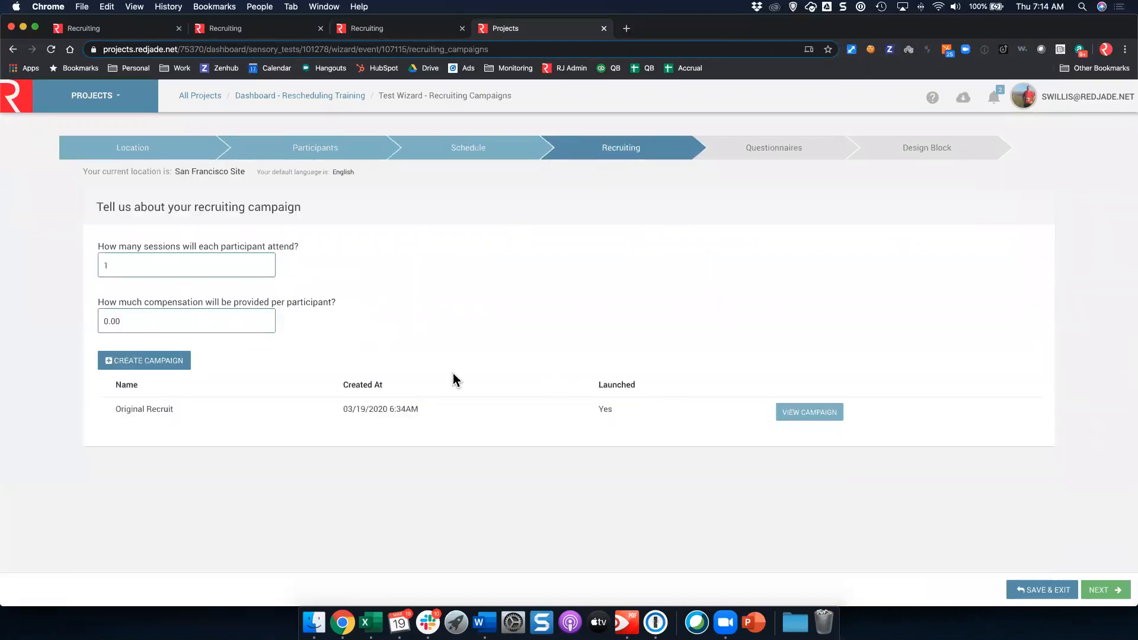
pyautogui.click(124, 363)
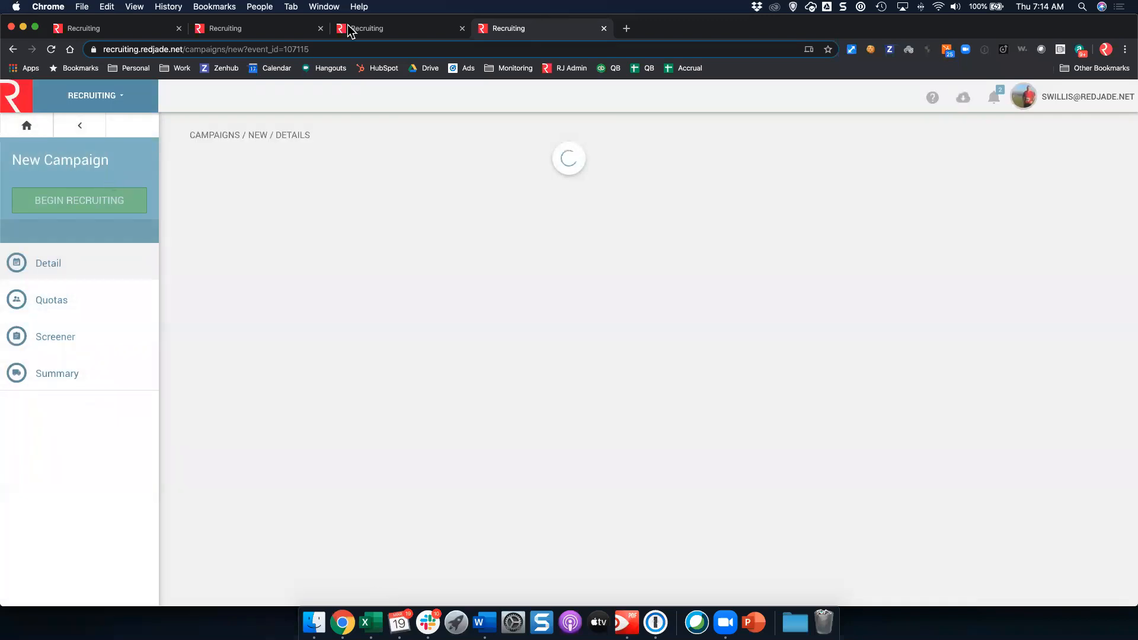
# Step: In a new tab, load projects.redjade.net and open the Rescheduling Training project
pyautogui.click(361, 28)
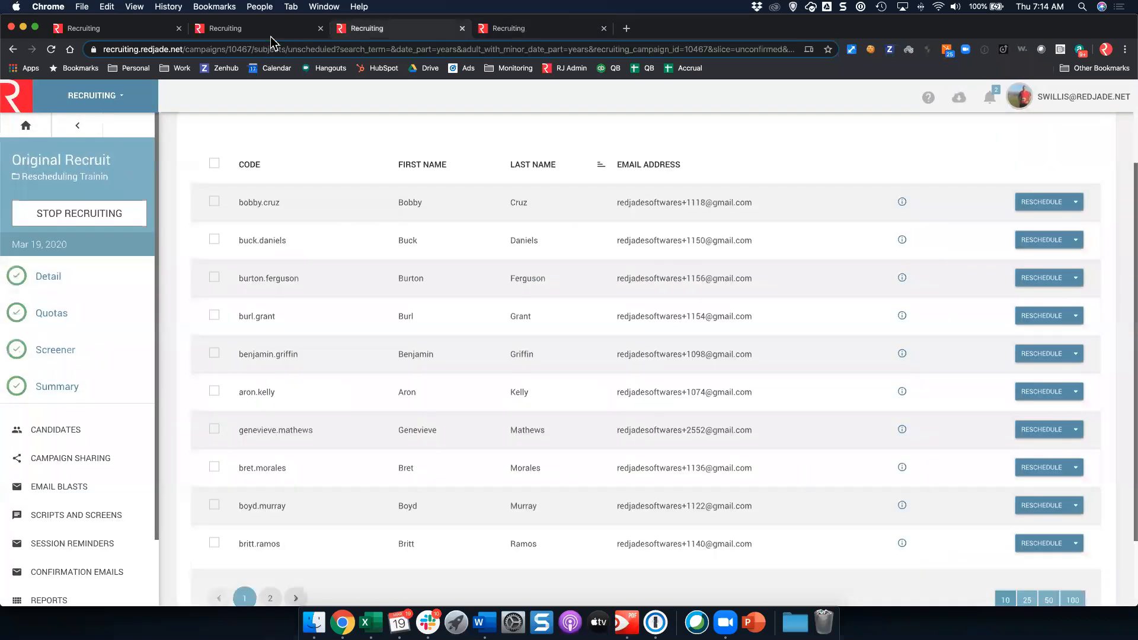
pyautogui.click(230, 27)
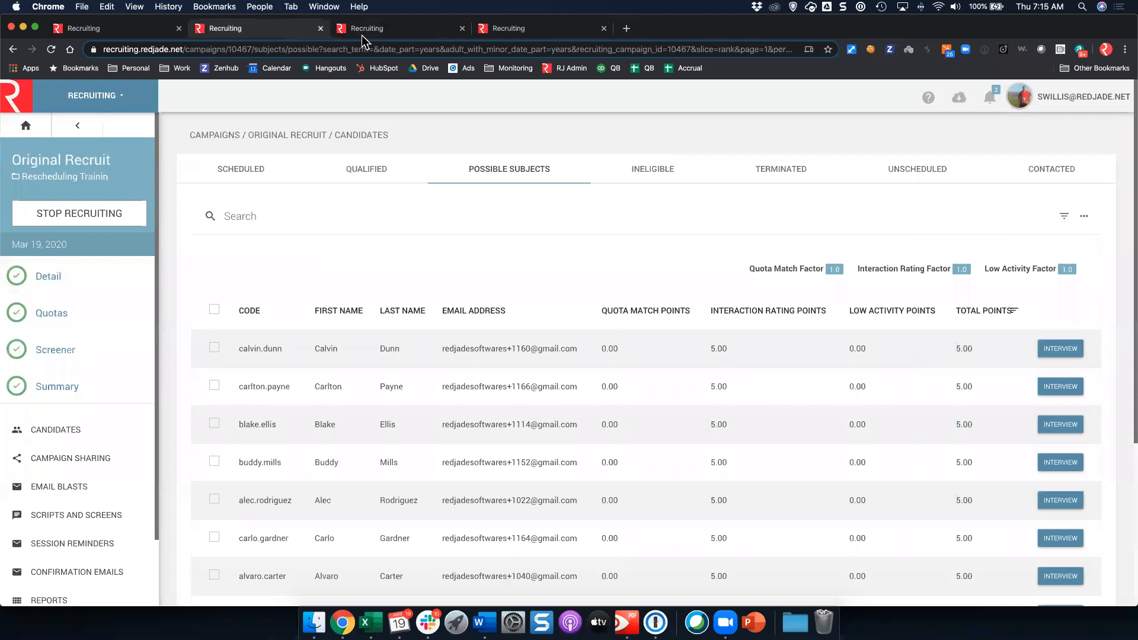
pyautogui.click(501, 30)
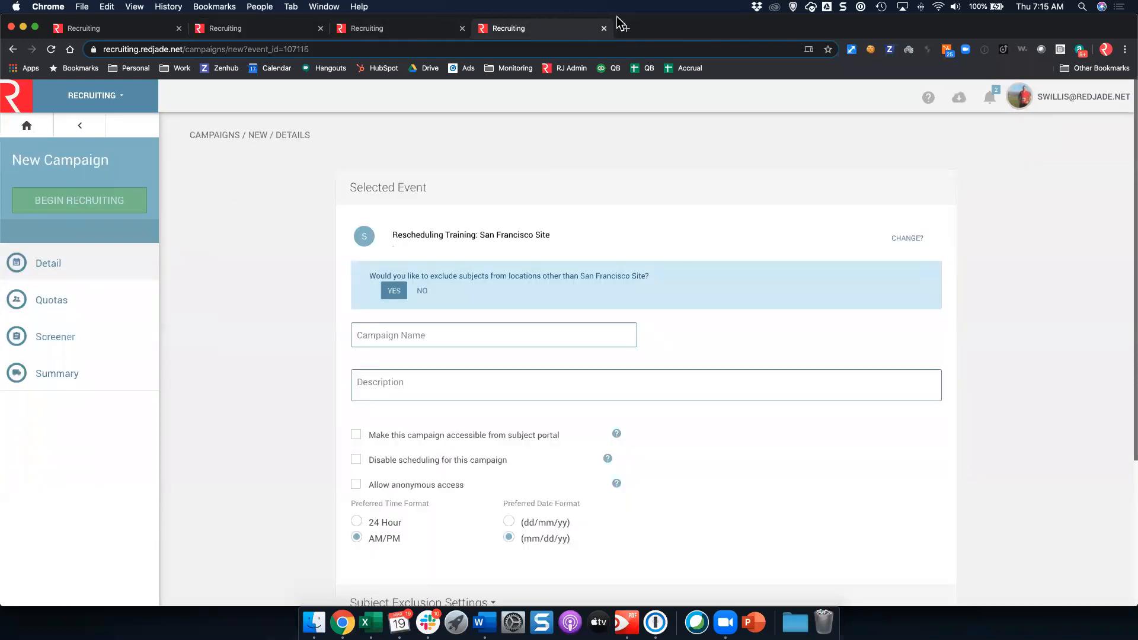
pyautogui.click(623, 28)
pyautogui.write('proj')
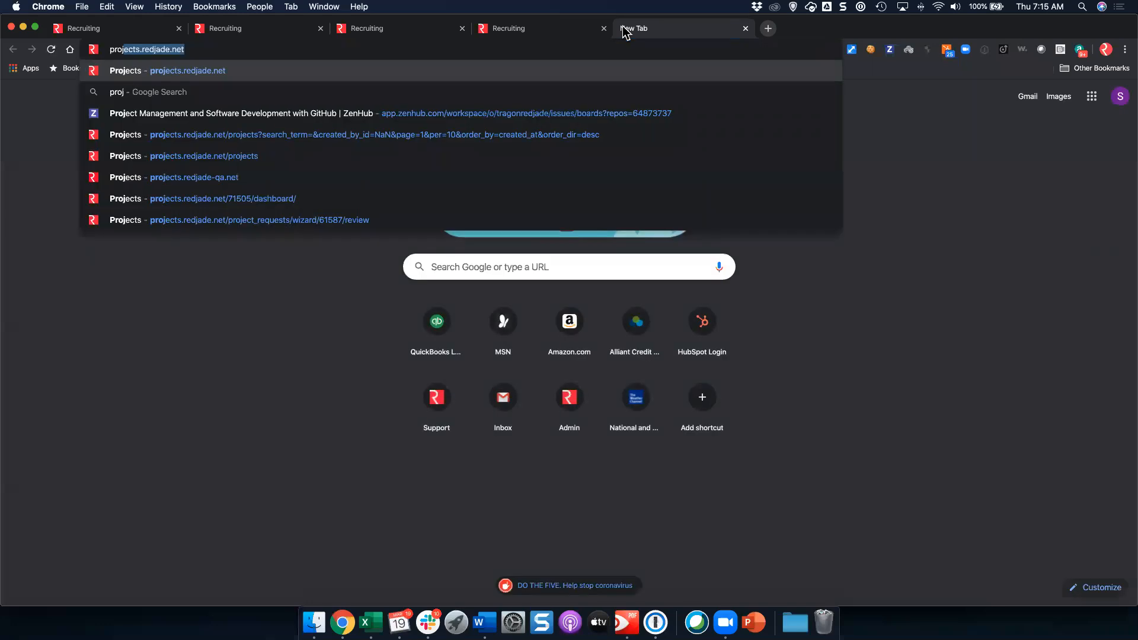
pyautogui.press('Return')
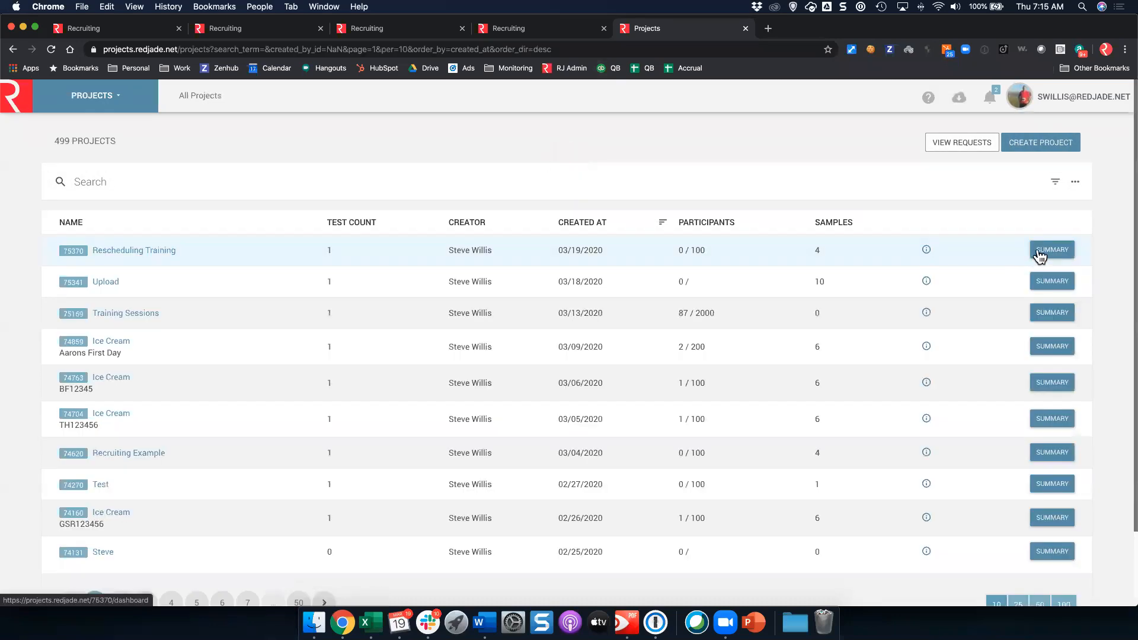
pyautogui.click(618, 250)
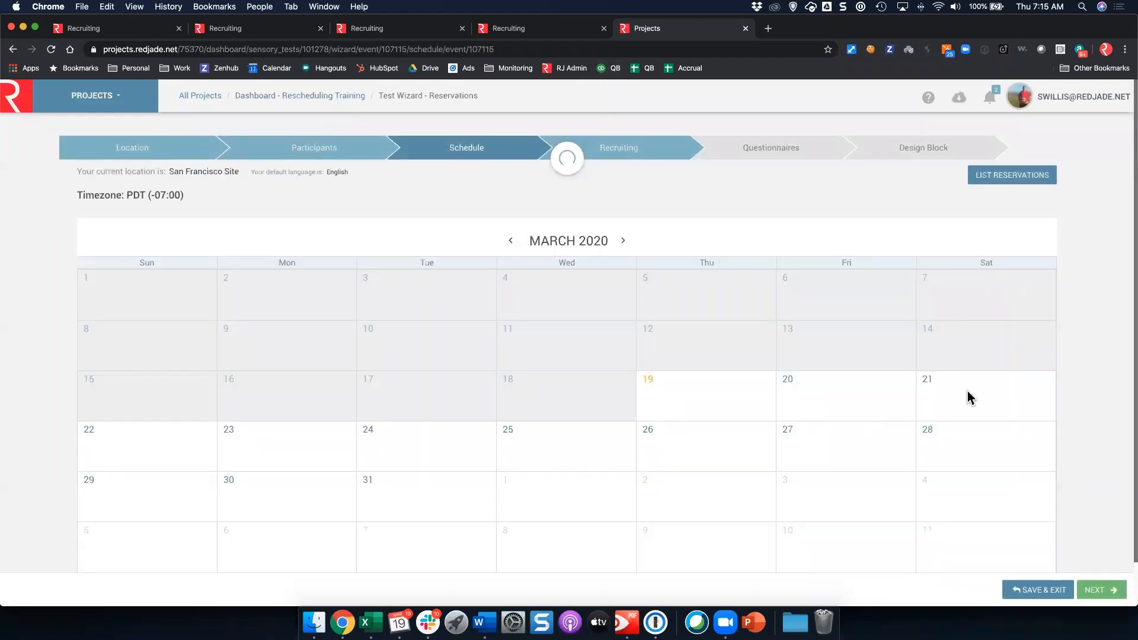
# Step: Start a Saturday, March 21 reservation for Booth Area 1 running 07:15 AM to 04:15 PM
pyautogui.click(973, 395)
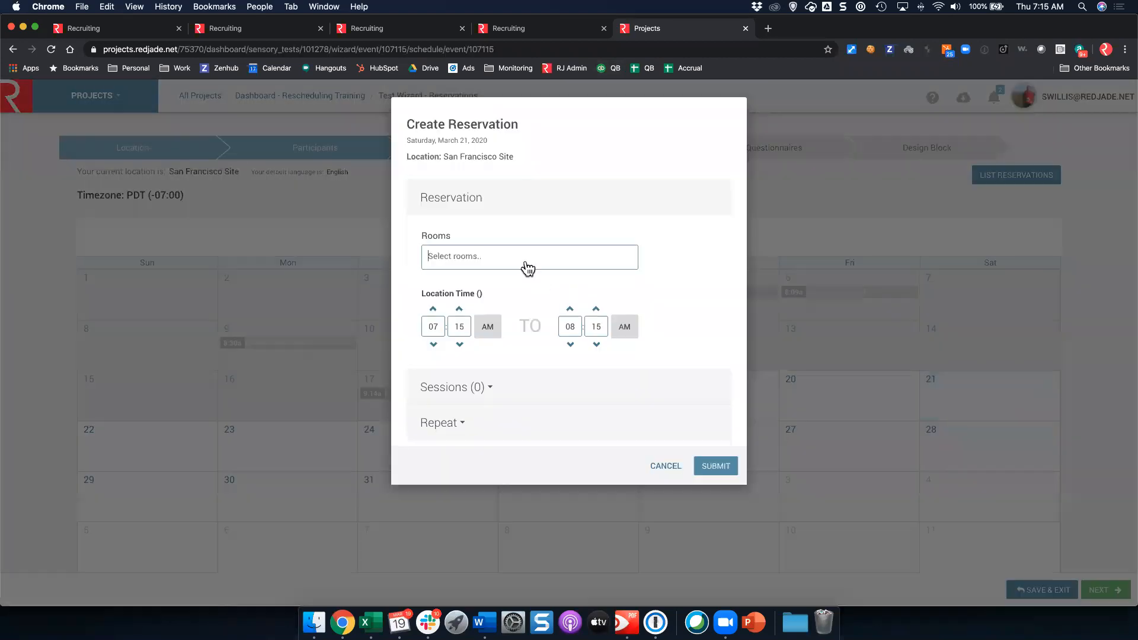
pyautogui.click(527, 264)
pyautogui.click(499, 280)
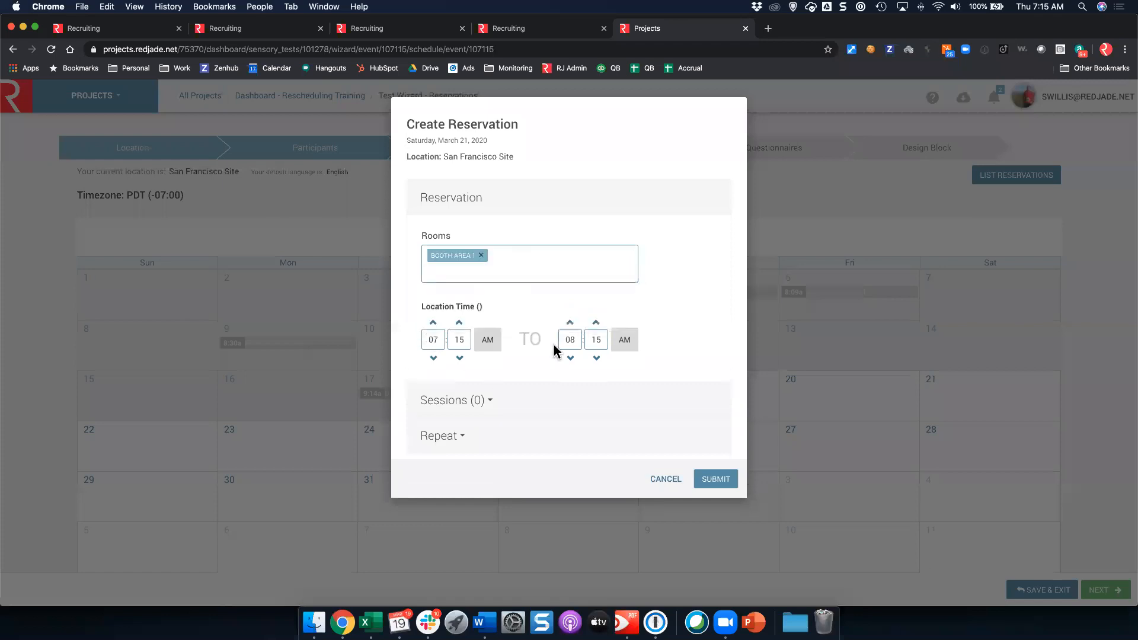
pyautogui.click(570, 323)
# Step: Split it into four 60-minute sessions with 30 minutes before the first, and submit
pyautogui.click(491, 404)
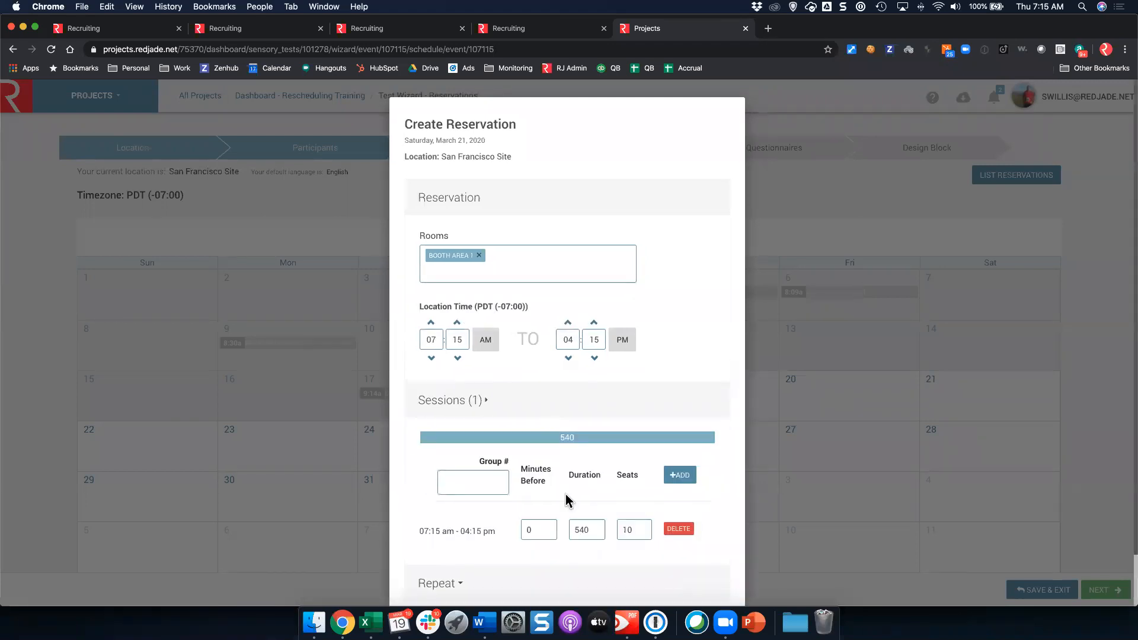
pyautogui.scroll(-2, 566, 498)
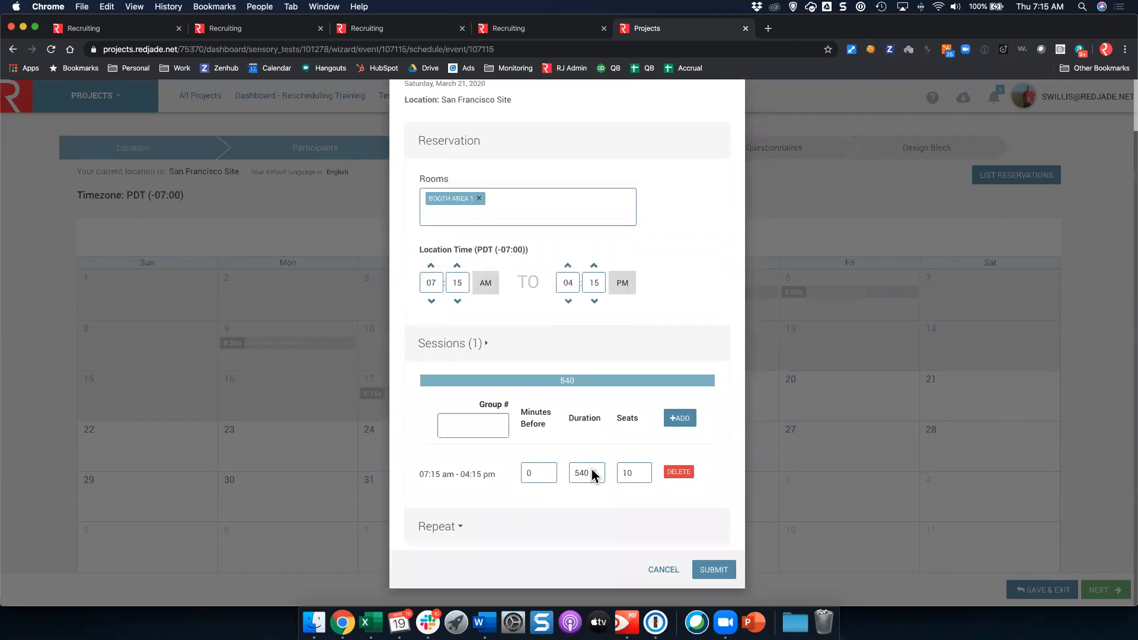
pyautogui.moveTo(590, 473); pyautogui.dragTo(546, 465)
pyautogui.write('60')
pyautogui.click(683, 424)
pyautogui.click(683, 421)
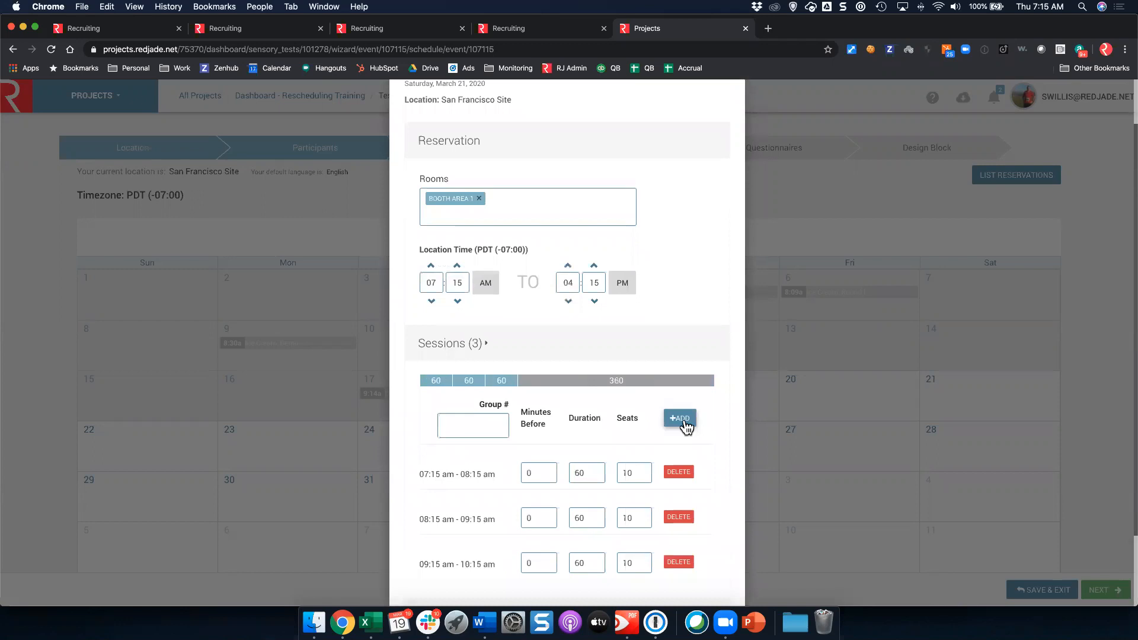
pyautogui.click(683, 422)
pyautogui.moveTo(531, 471); pyautogui.dragTo(523, 469)
pyautogui.write('30')
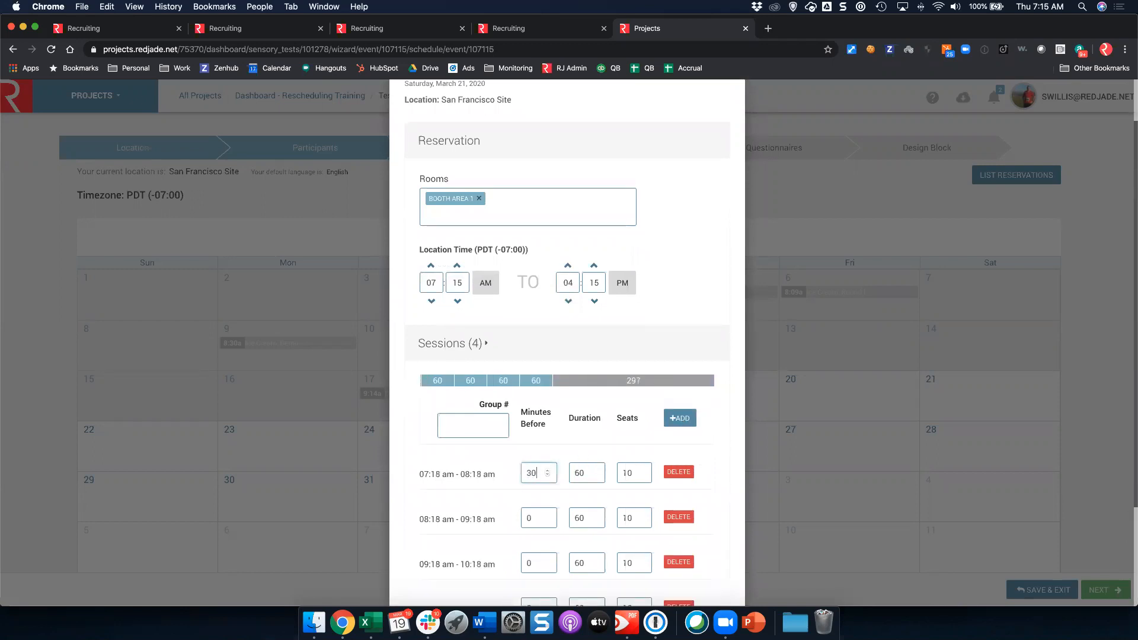
pyautogui.scroll(-3, 673, 475)
pyautogui.click(705, 566)
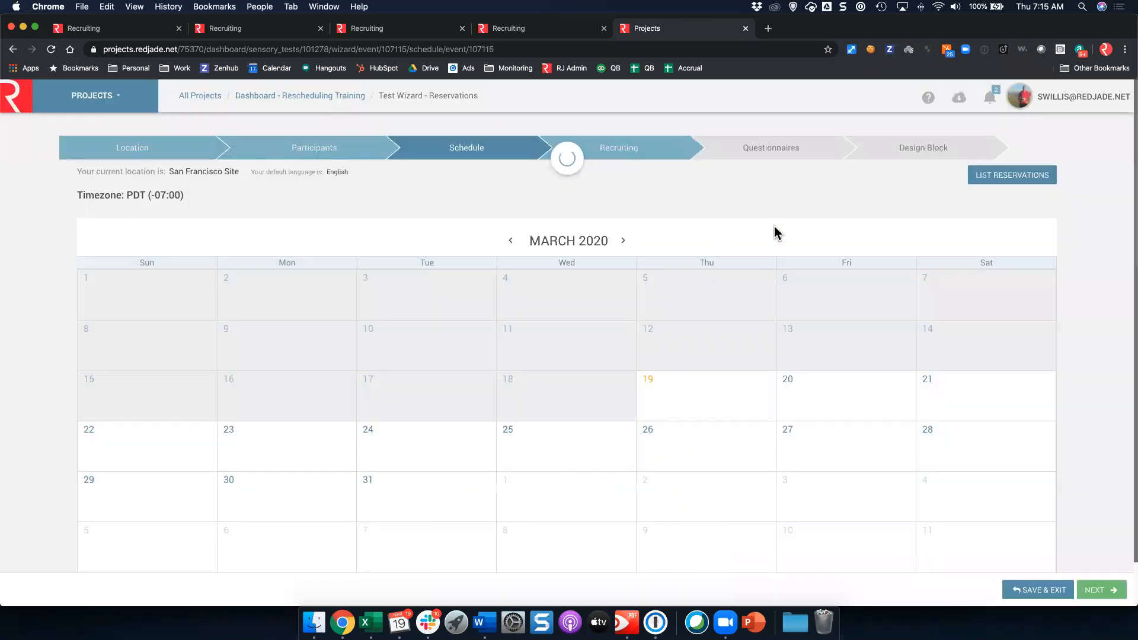
# Step: Close the unused campaign tab and start a new campaign from the Recruiting step
pyautogui.click(554, 28)
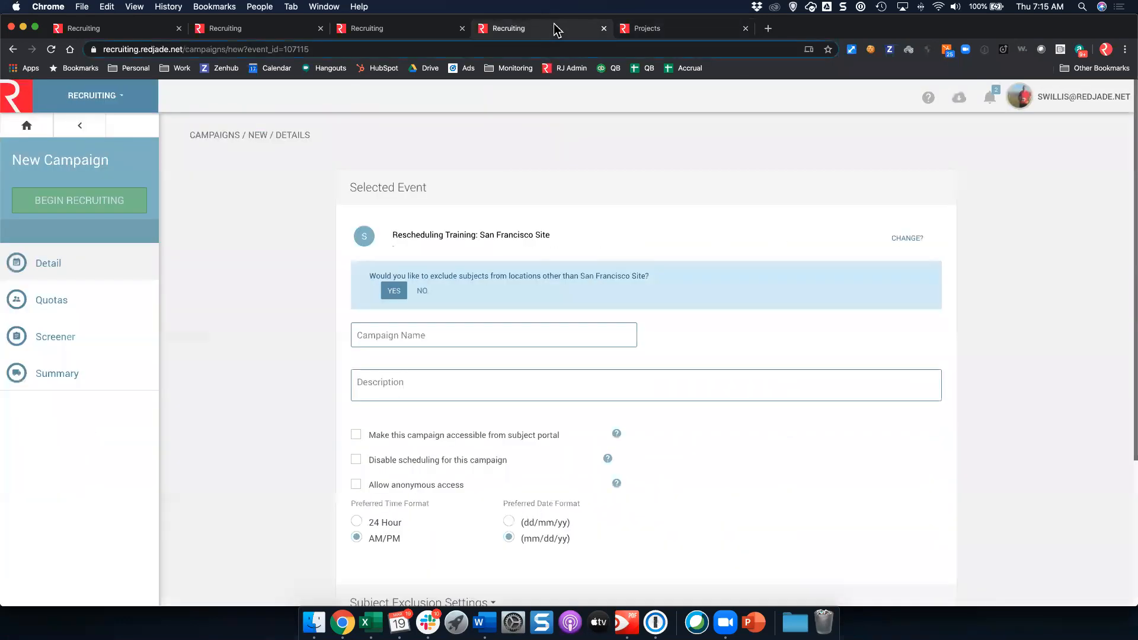
pyautogui.click(603, 28)
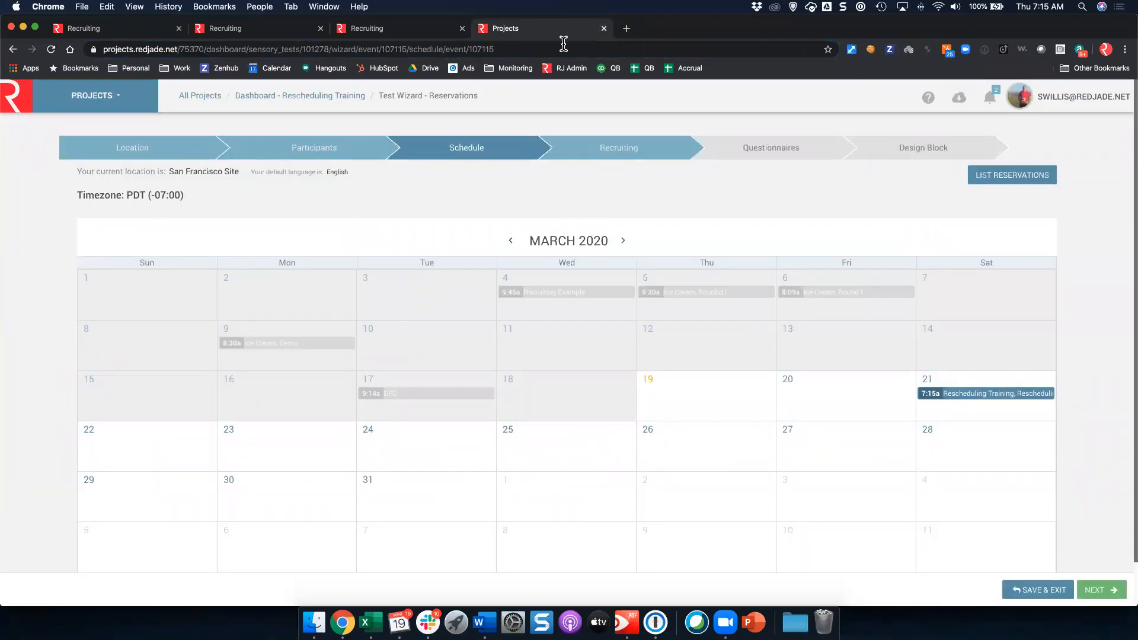
pyautogui.click(617, 152)
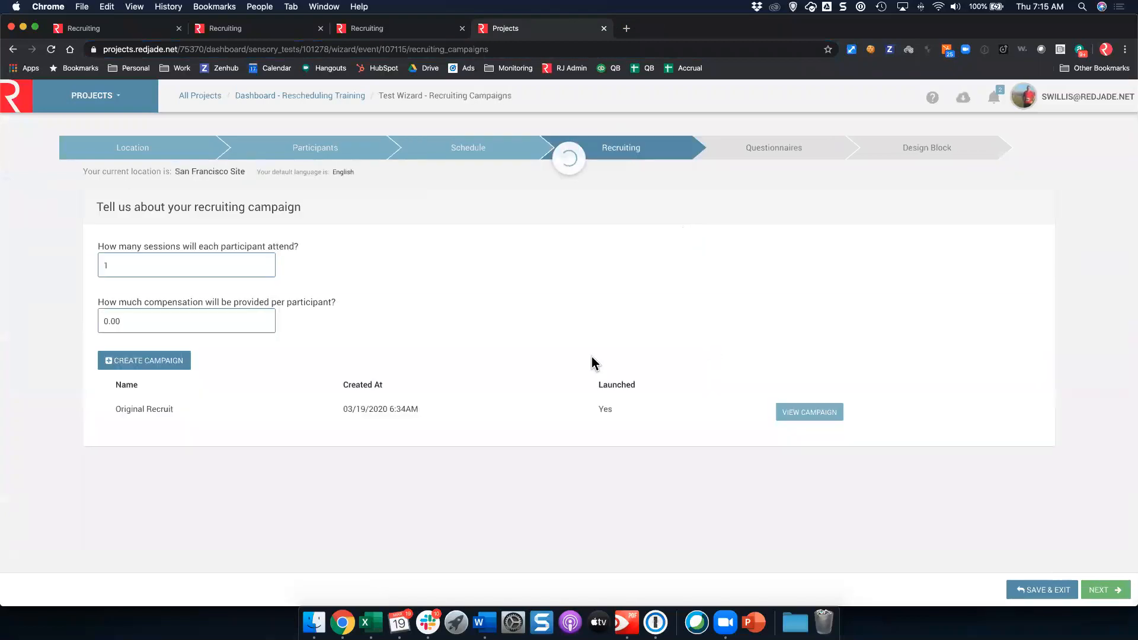
pyautogui.click(172, 361)
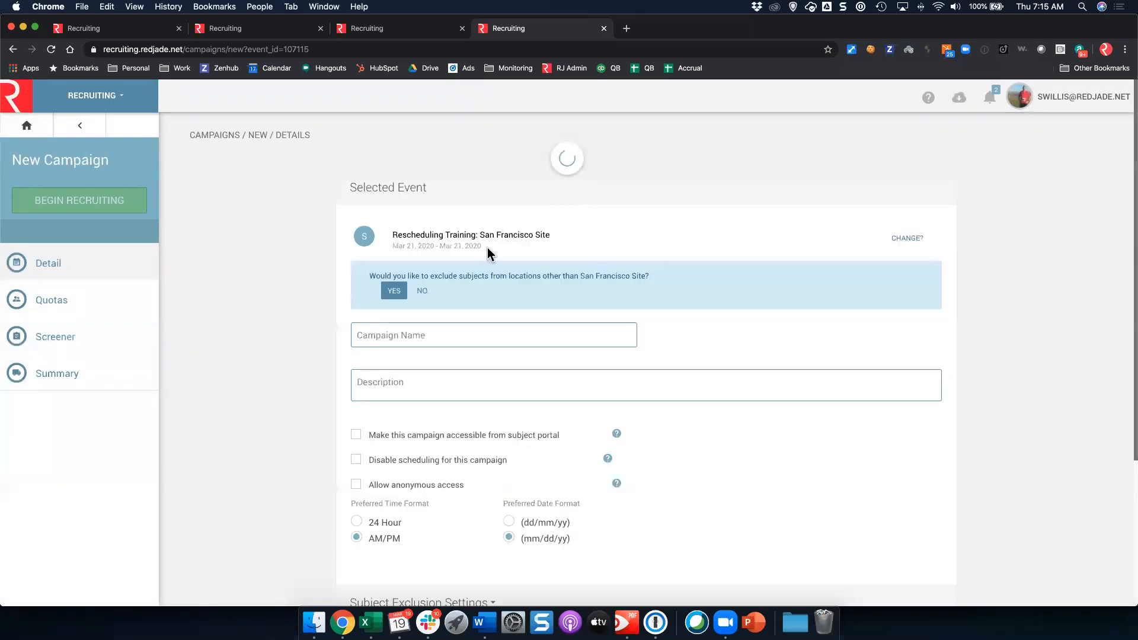
# Step: Copy Original Recruit, including its quotas, into the new March 21 campaign
pyautogui.scroll(-4, 479, 311)
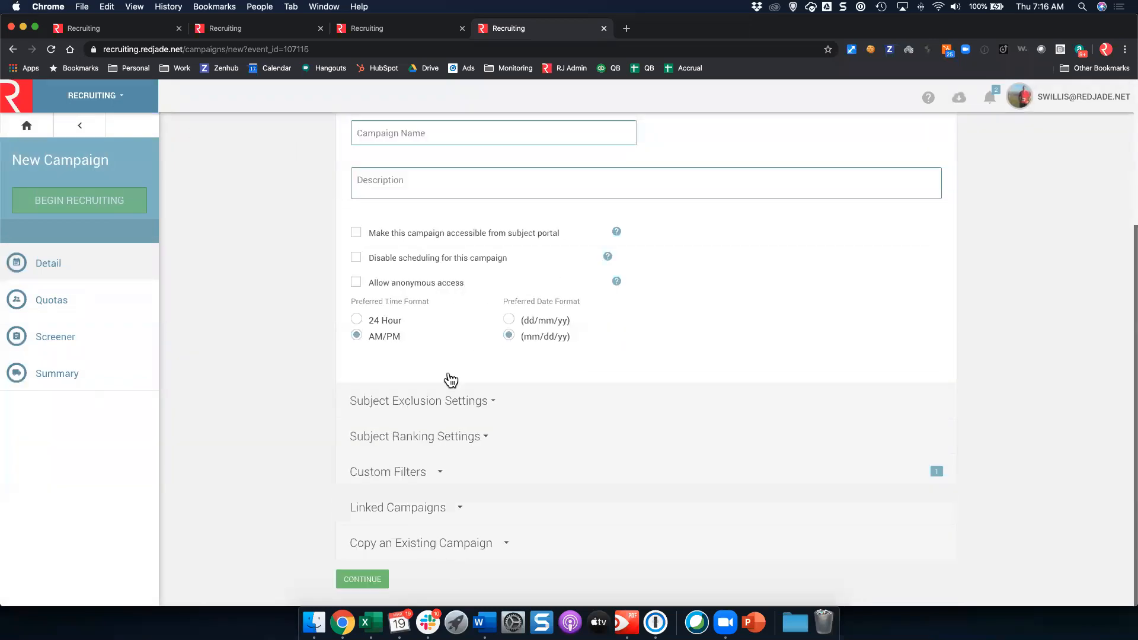
pyautogui.click(413, 550)
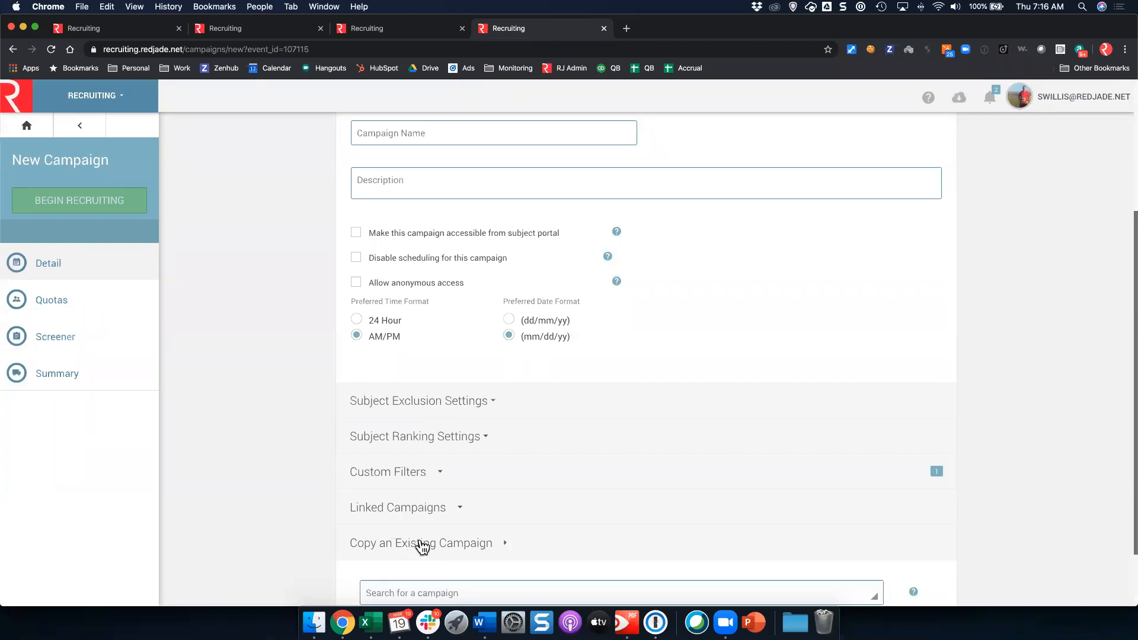
pyautogui.scroll(-2, 442, 493)
pyautogui.click(442, 513)
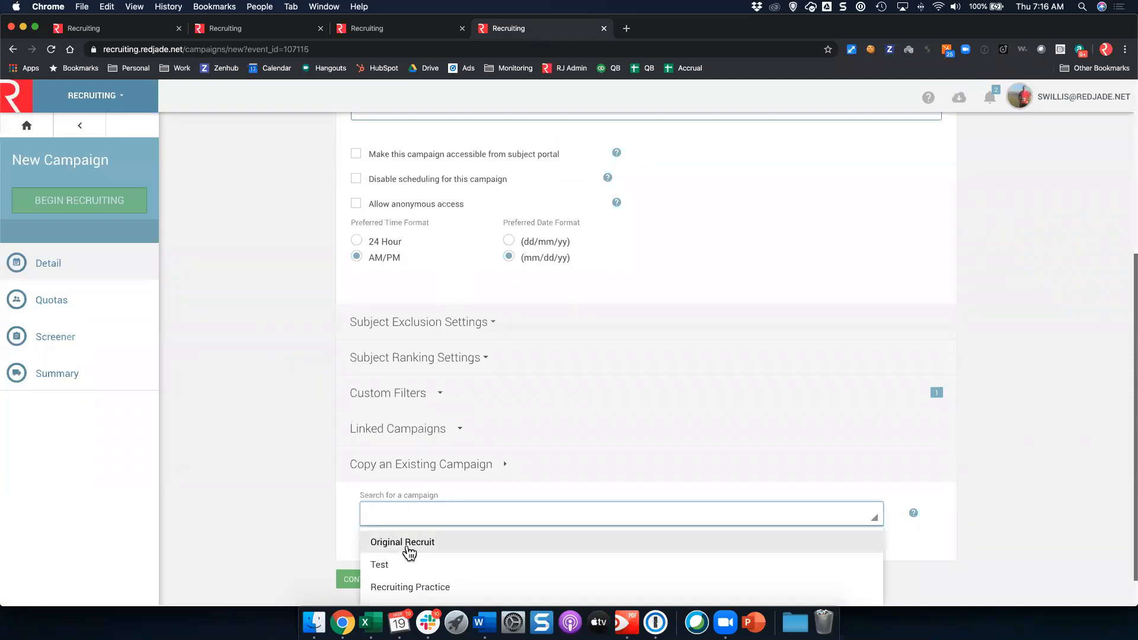
pyautogui.click(408, 543)
pyautogui.scroll(-2, 427, 479)
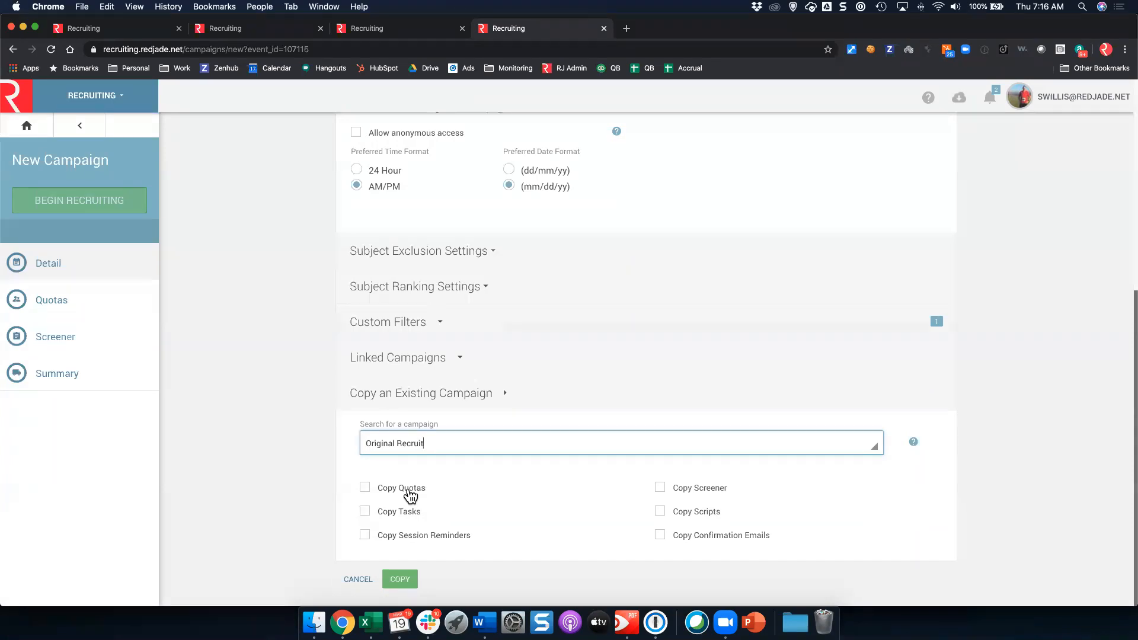
pyautogui.click(410, 496)
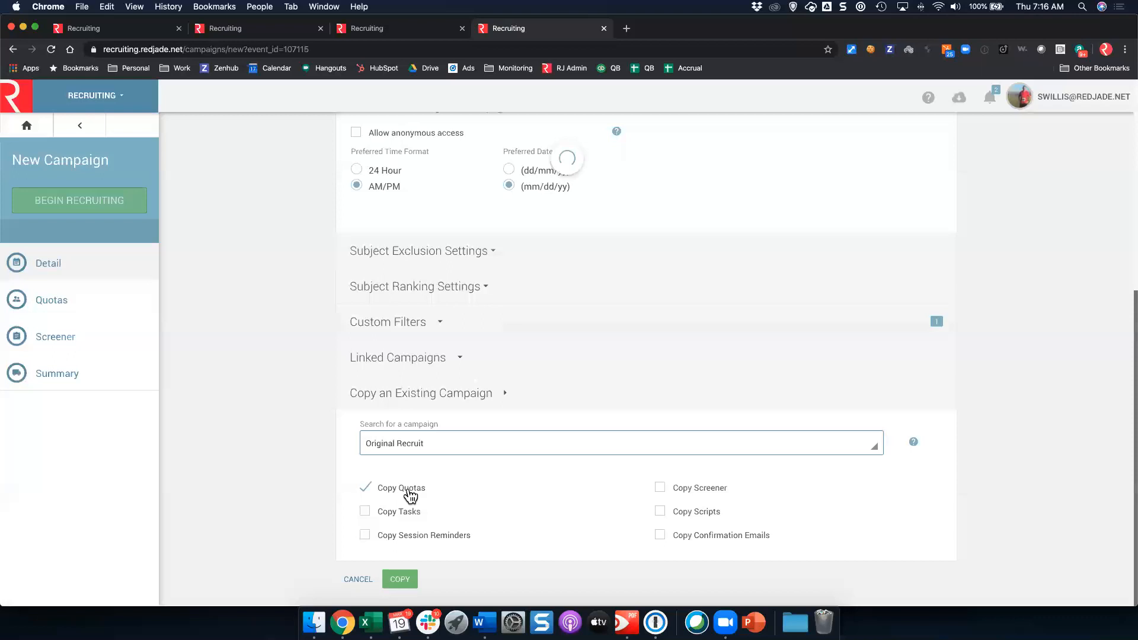
pyautogui.click(408, 591)
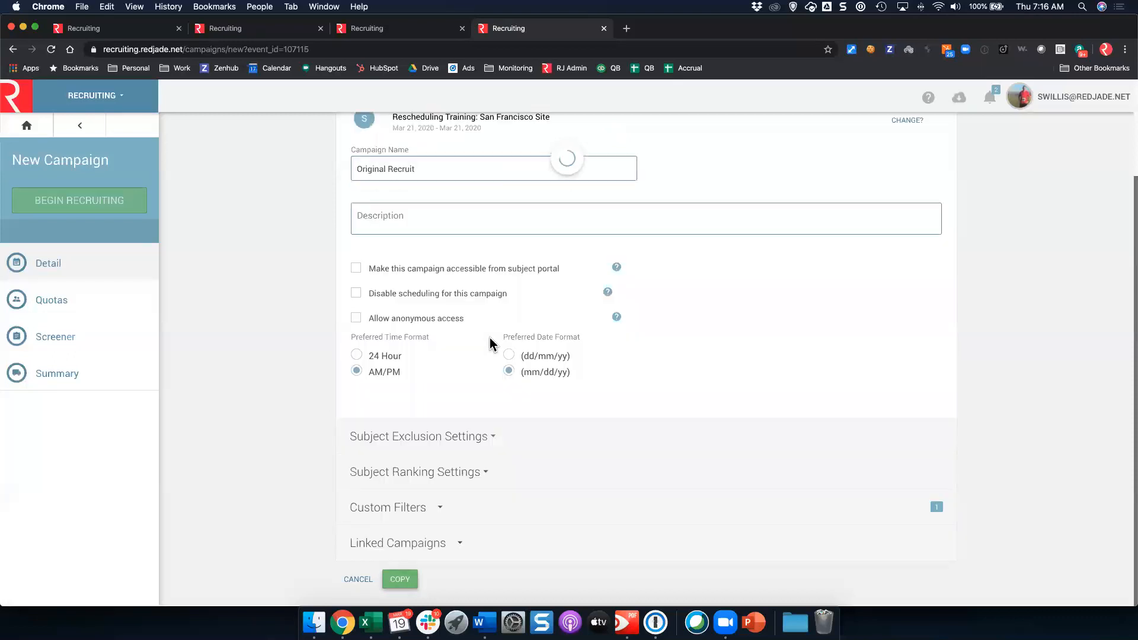
pyautogui.click(56, 279)
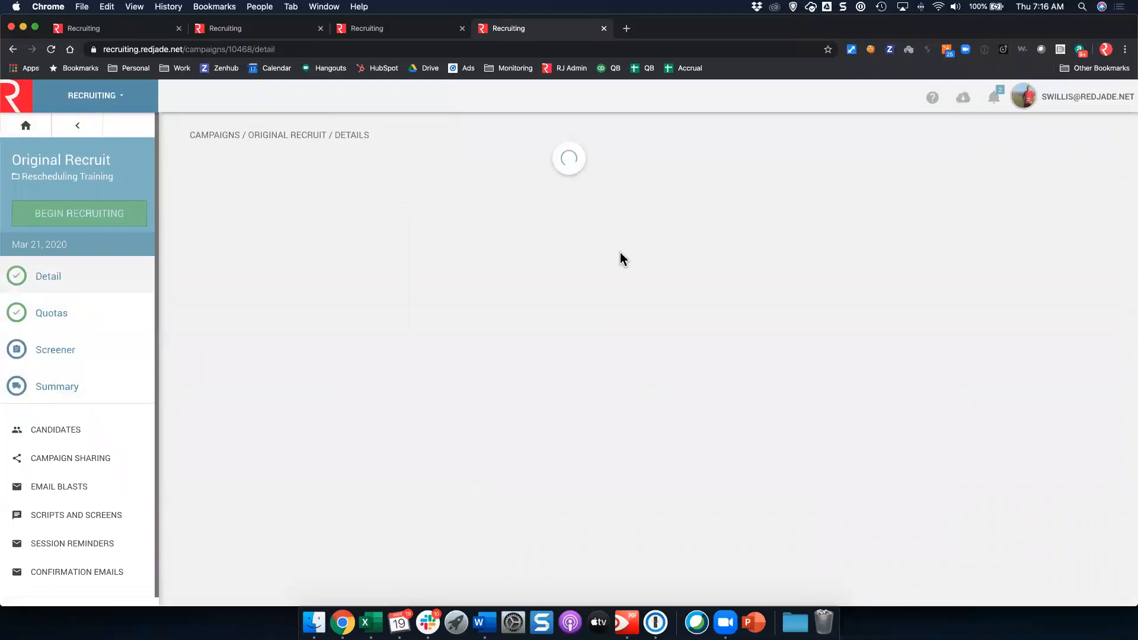
# Step: Expand the subject exclusion and custom filters settings of the campaign
pyautogui.scroll(-3, 592, 249)
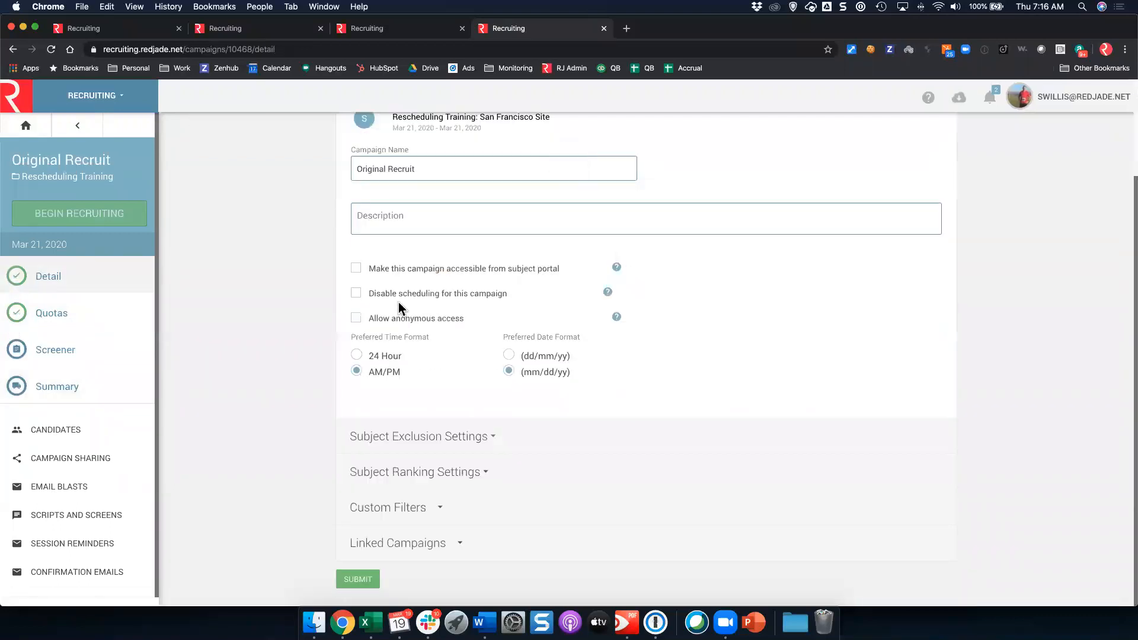
pyautogui.click(437, 440)
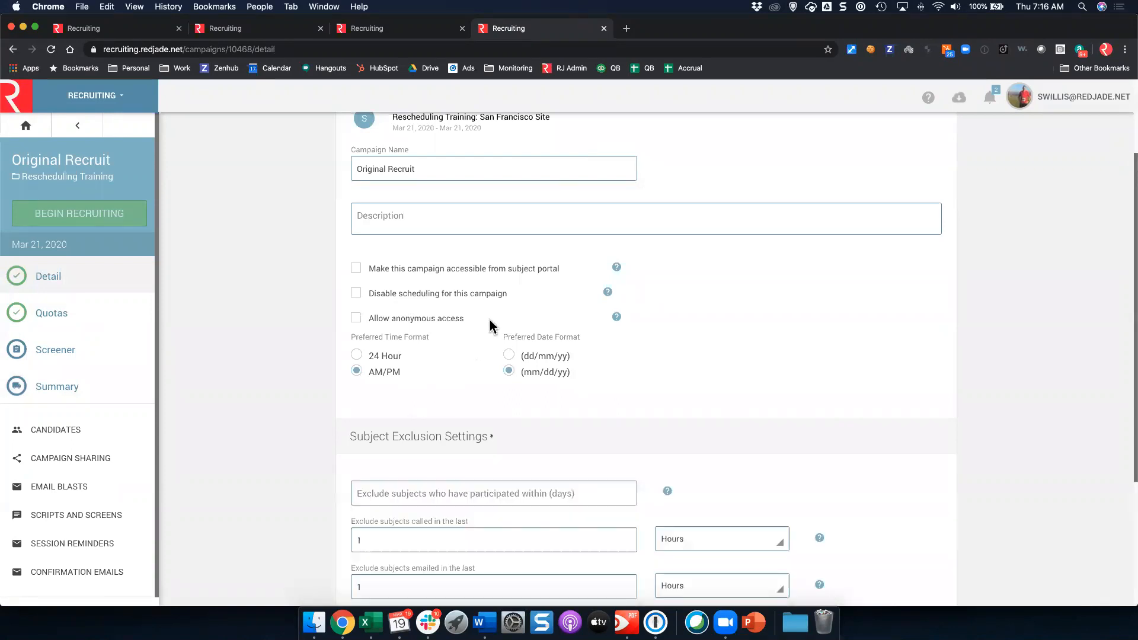
pyautogui.scroll(-5, 490, 322)
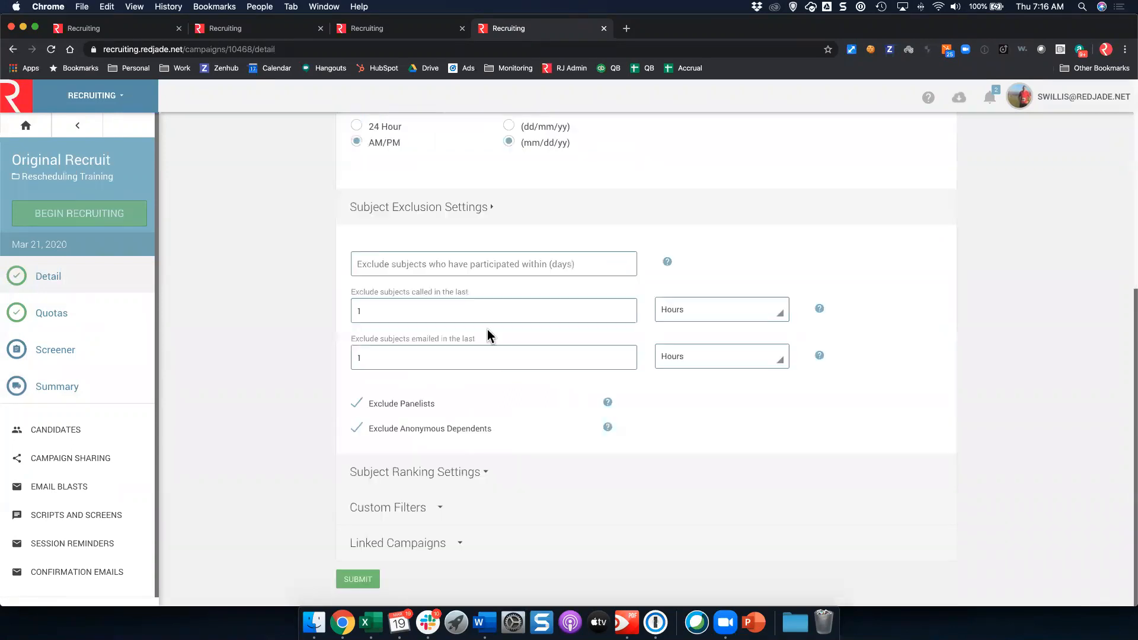
pyautogui.click(401, 508)
pyautogui.scroll(-2, 575, 322)
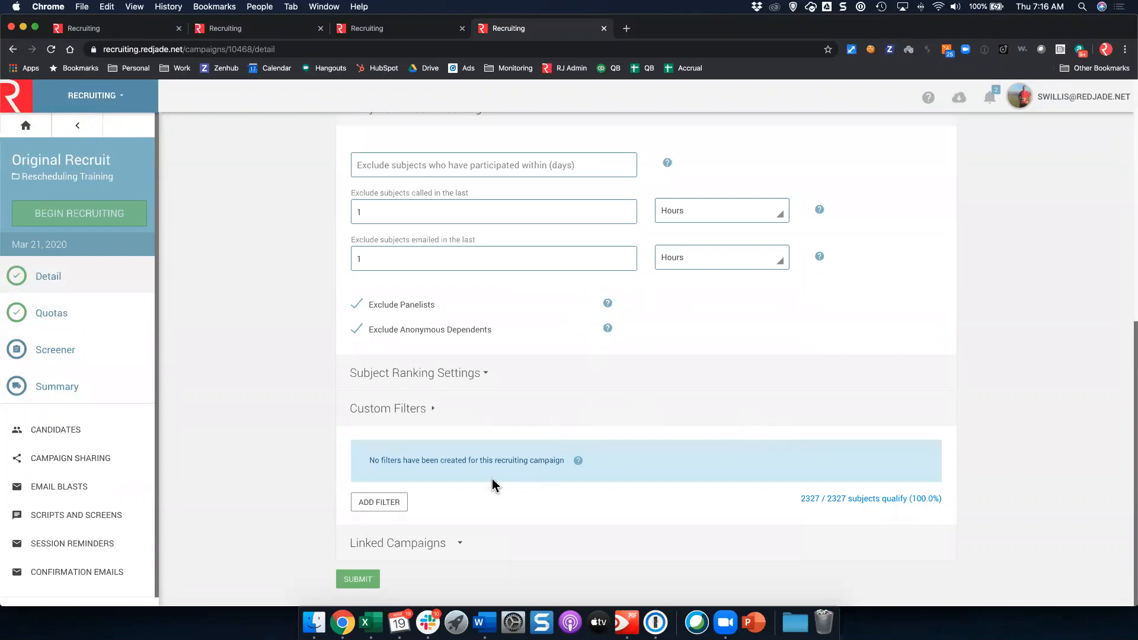
pyautogui.click(388, 505)
# Step: Under Linked Campaigns, select Original Recruit as the linked campaign
pyautogui.click(399, 546)
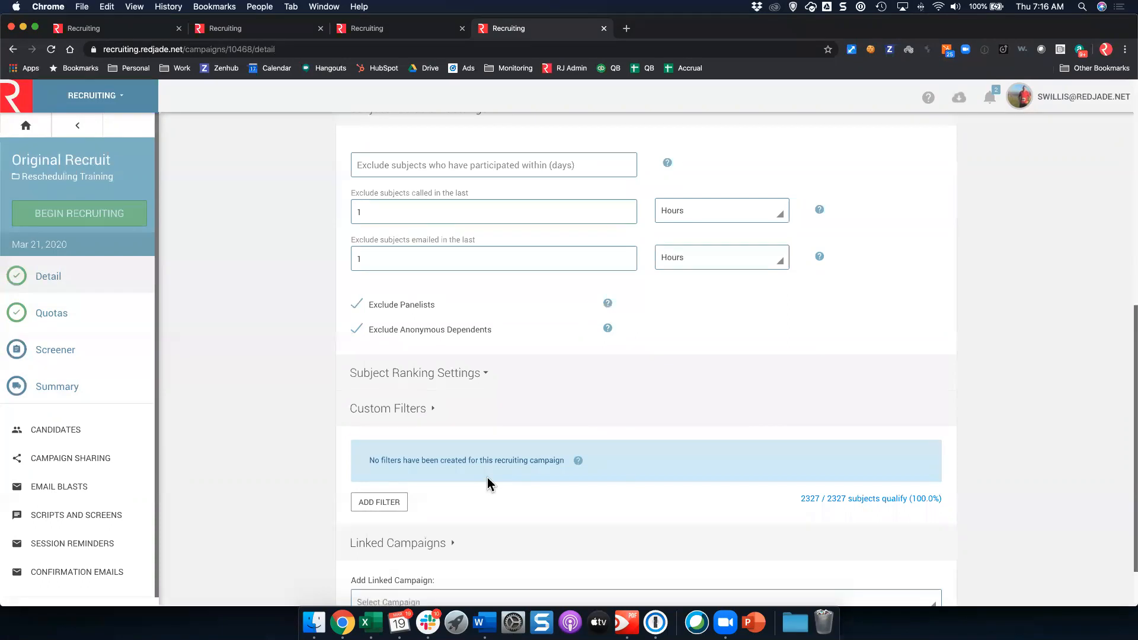
pyautogui.scroll(-2, 488, 484)
pyautogui.click(711, 527)
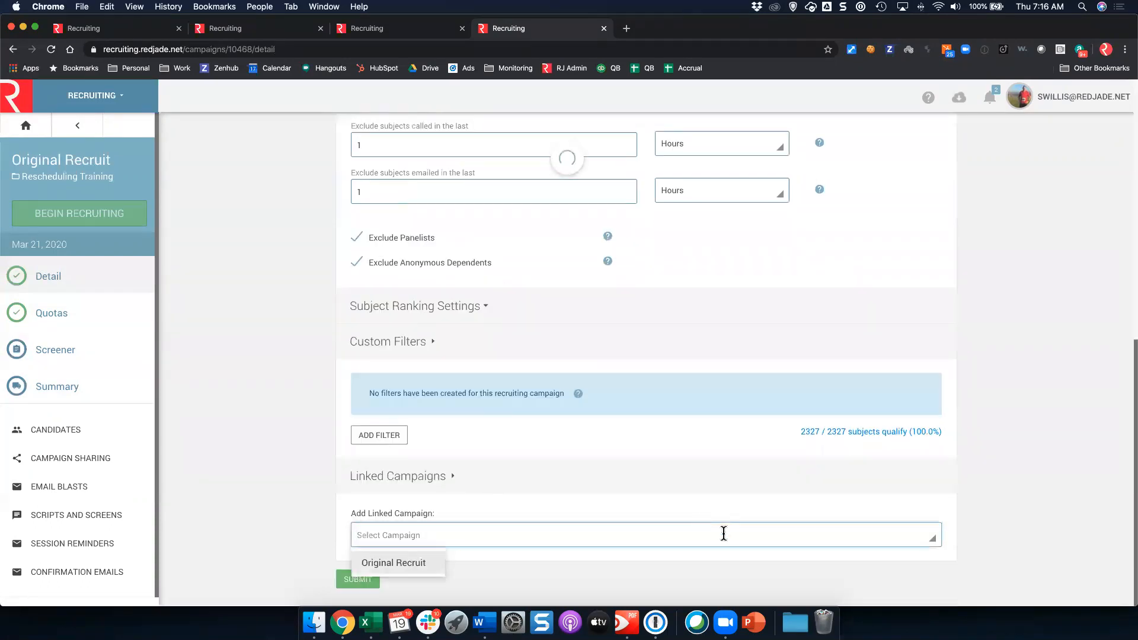
pyautogui.click(389, 564)
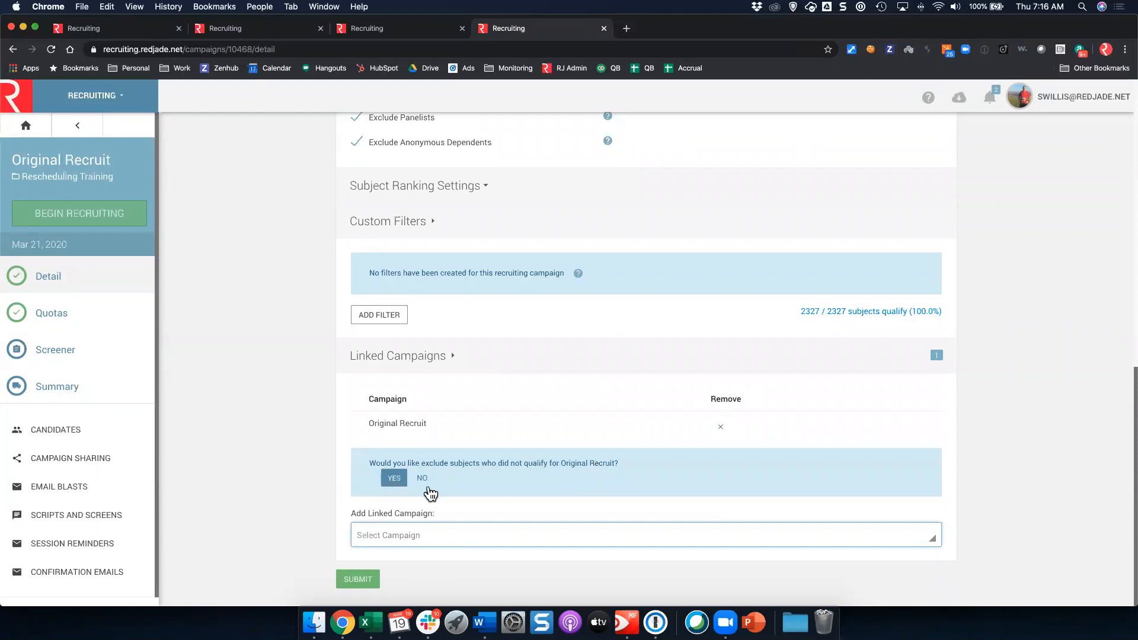
# Step: Filter by Original Recruit outcome, dropping Scheduled, Schedule Conflict, Qualified Accepted and Alternate
pyautogui.click(394, 478)
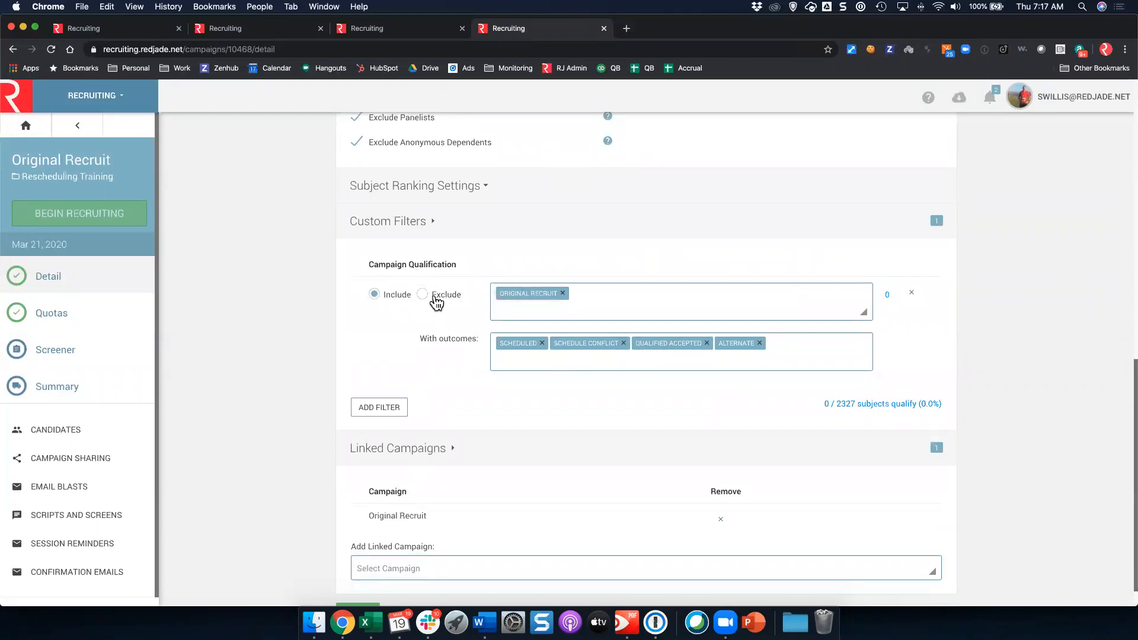
pyautogui.click(542, 343)
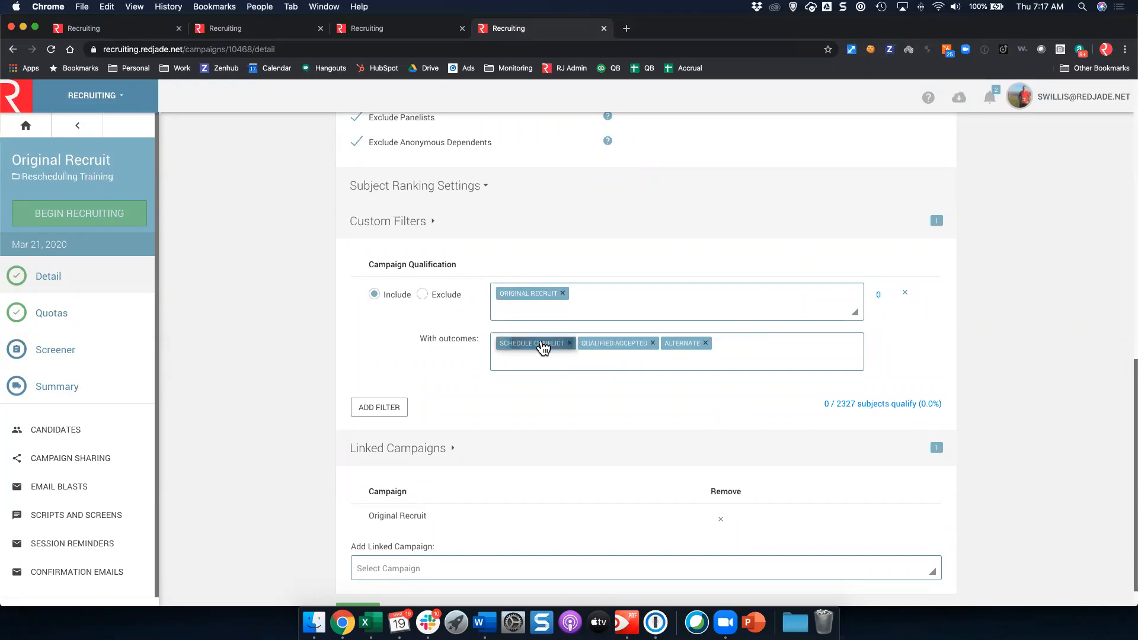
pyautogui.click(570, 343)
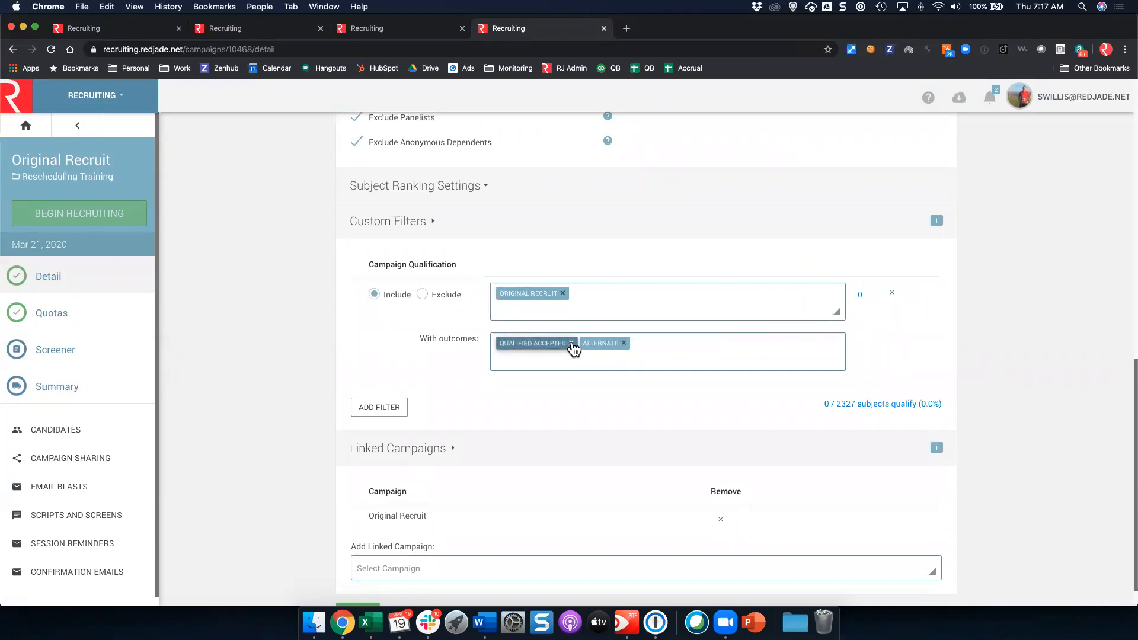
pyautogui.click(571, 344)
pyautogui.click(541, 343)
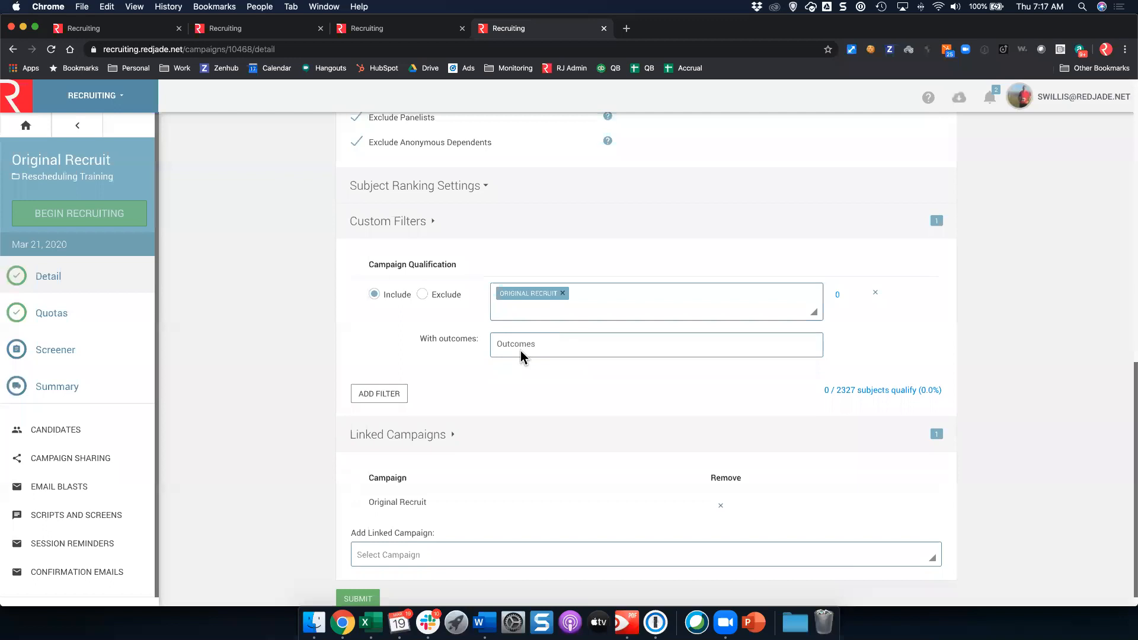
# Step: Filter on the Unscheduled outcome only, leaving 12 of 2327 subjects qualifying
pyautogui.click(525, 354)
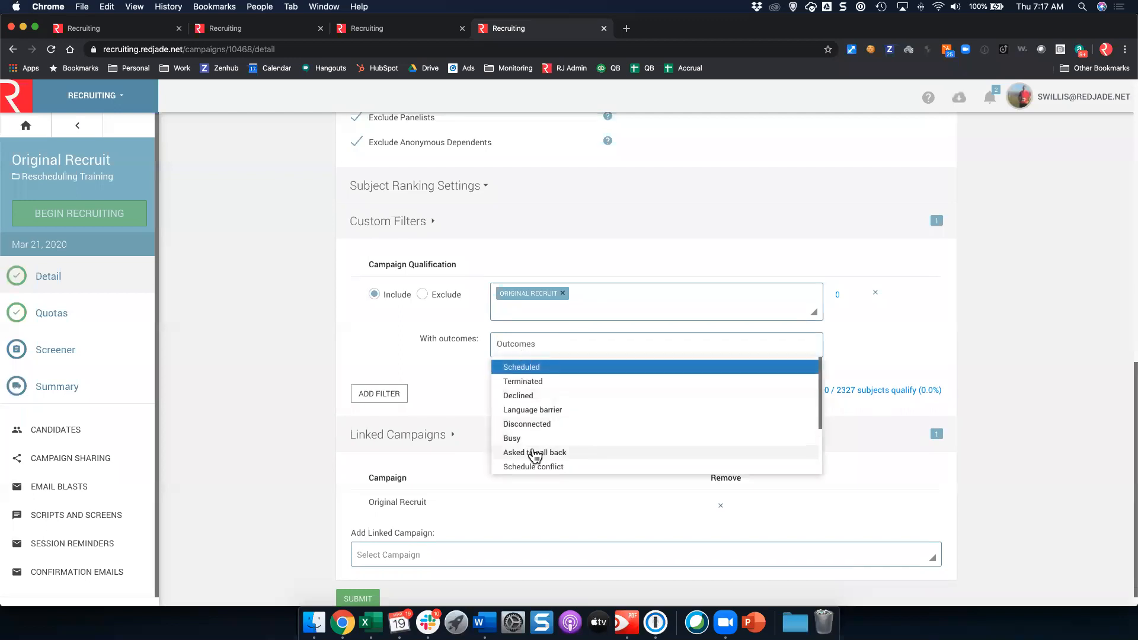
pyautogui.scroll(-3, 532, 455)
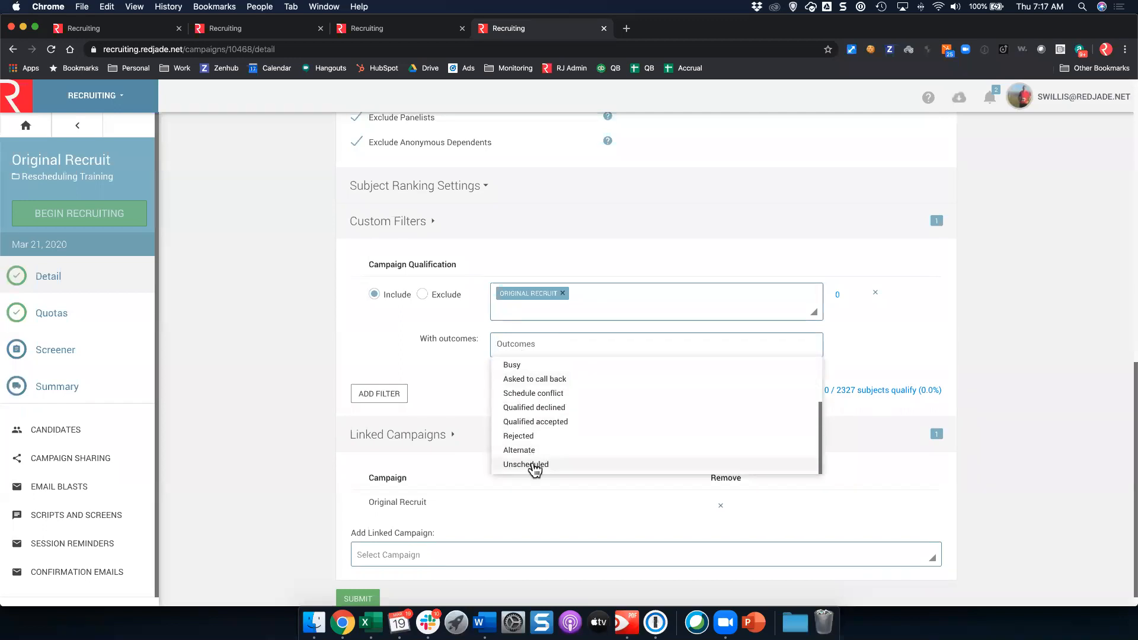
pyautogui.click(536, 465)
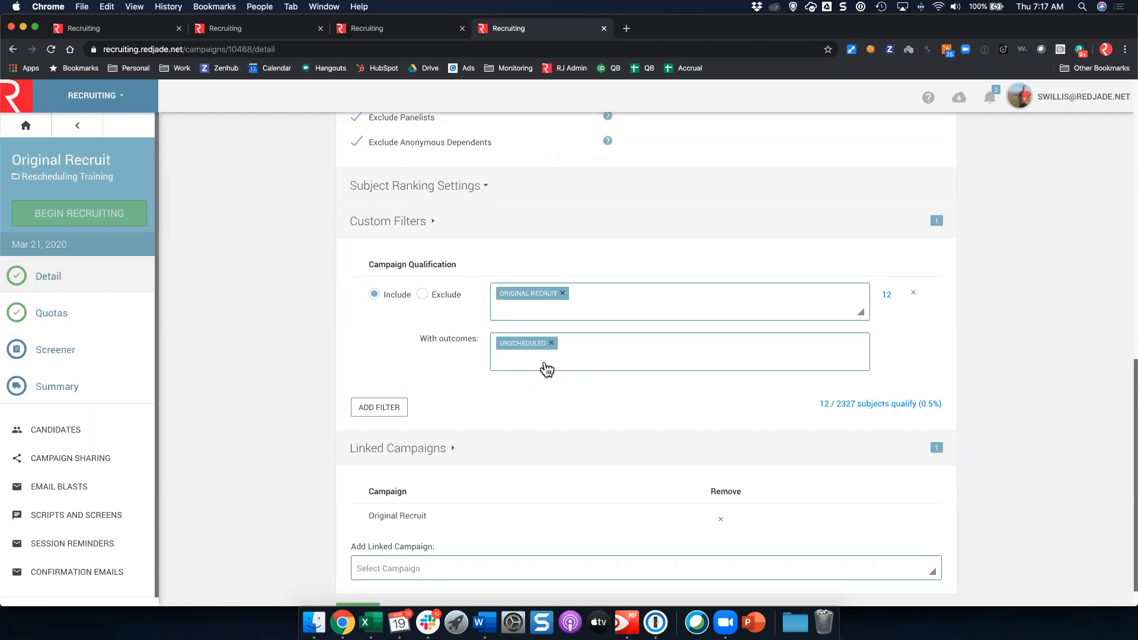
pyautogui.click(547, 369)
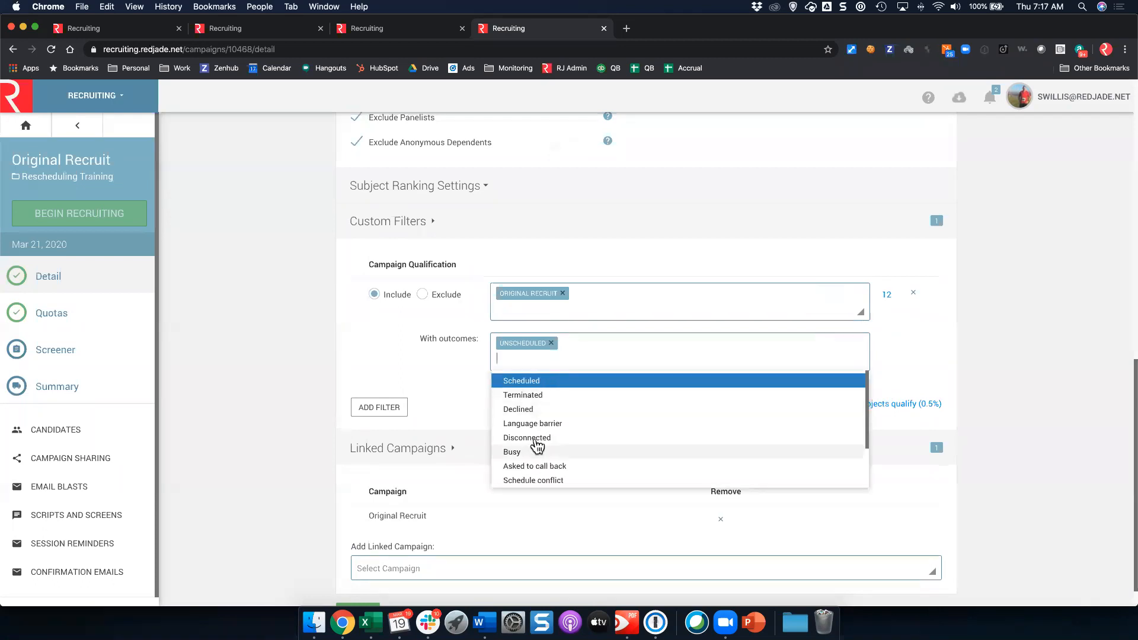
pyautogui.scroll(1, 539, 439)
pyautogui.scroll(-2, 538, 444)
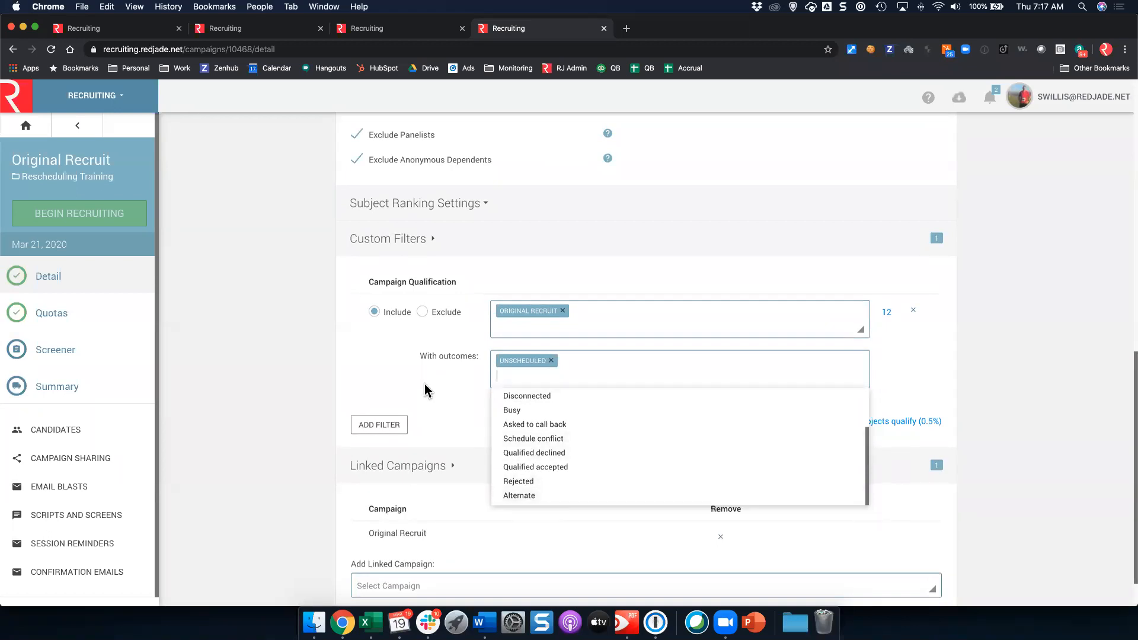
pyautogui.click(431, 362)
pyautogui.scroll(-2, 432, 361)
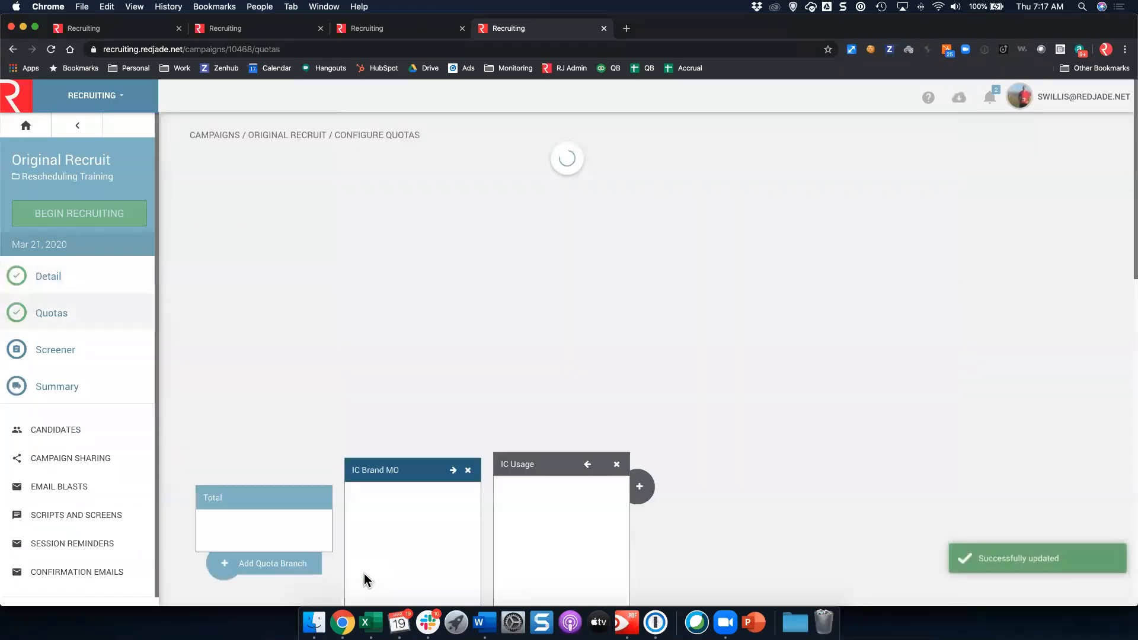
# Step: Go to the campaign's Screener step, which shows no screeners configured yet
pyautogui.scroll(-10, 417, 314)
pyautogui.scroll(-5, 421, 326)
pyautogui.click(95, 348)
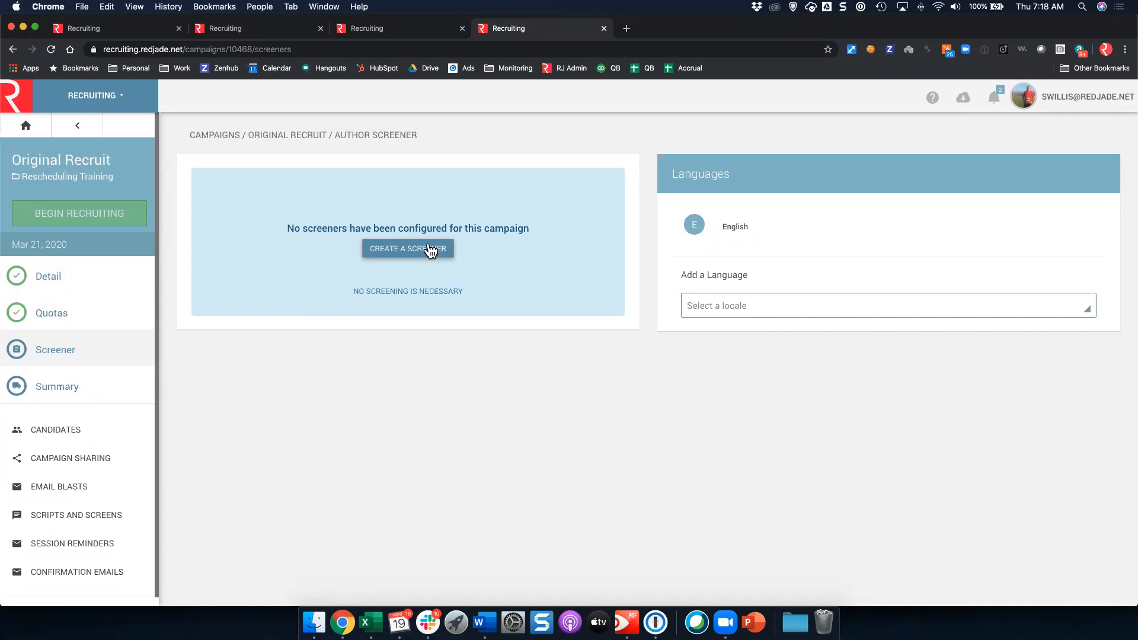
# Step: Create a screener with a Questionnaire Timer: time 0, start on Page 1, Auto Advance on
pyautogui.click(430, 249)
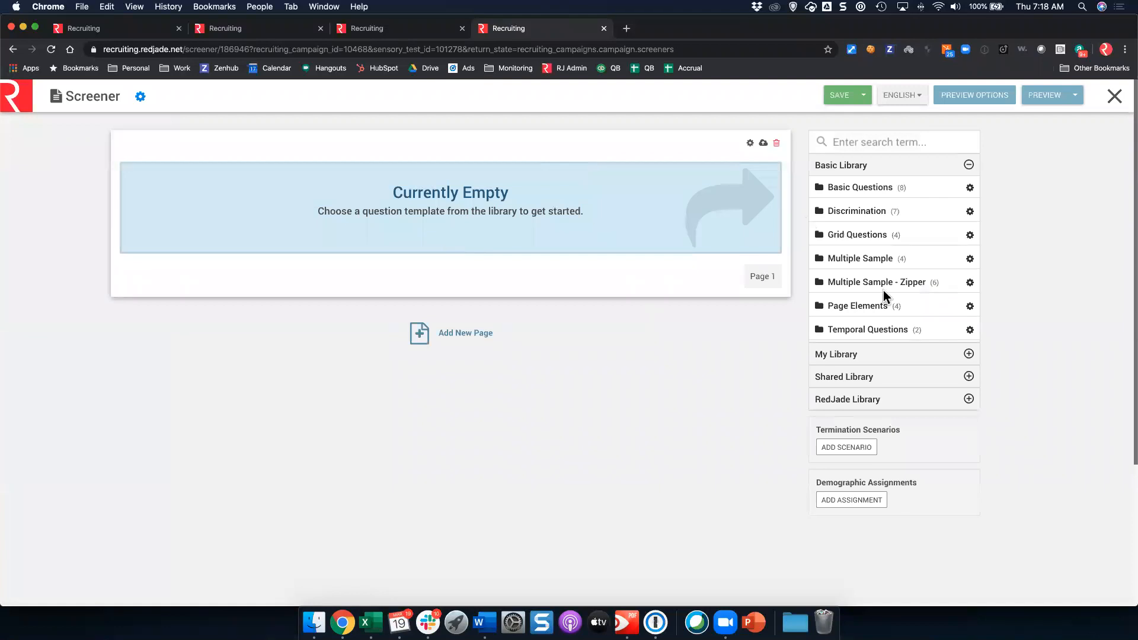
pyautogui.click(871, 306)
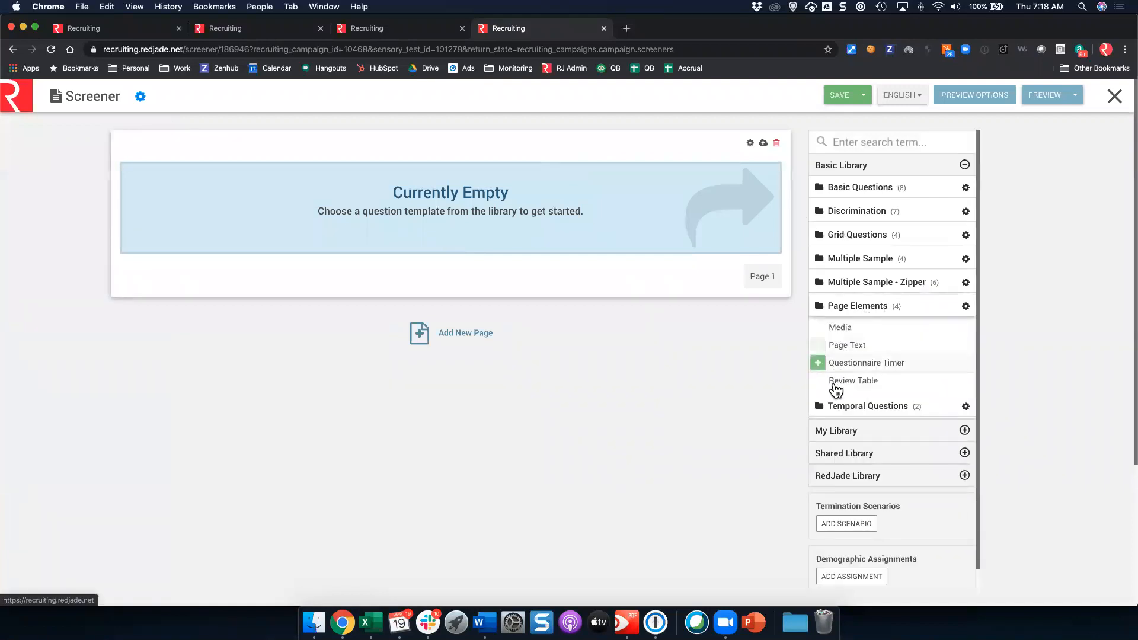
pyautogui.click(819, 364)
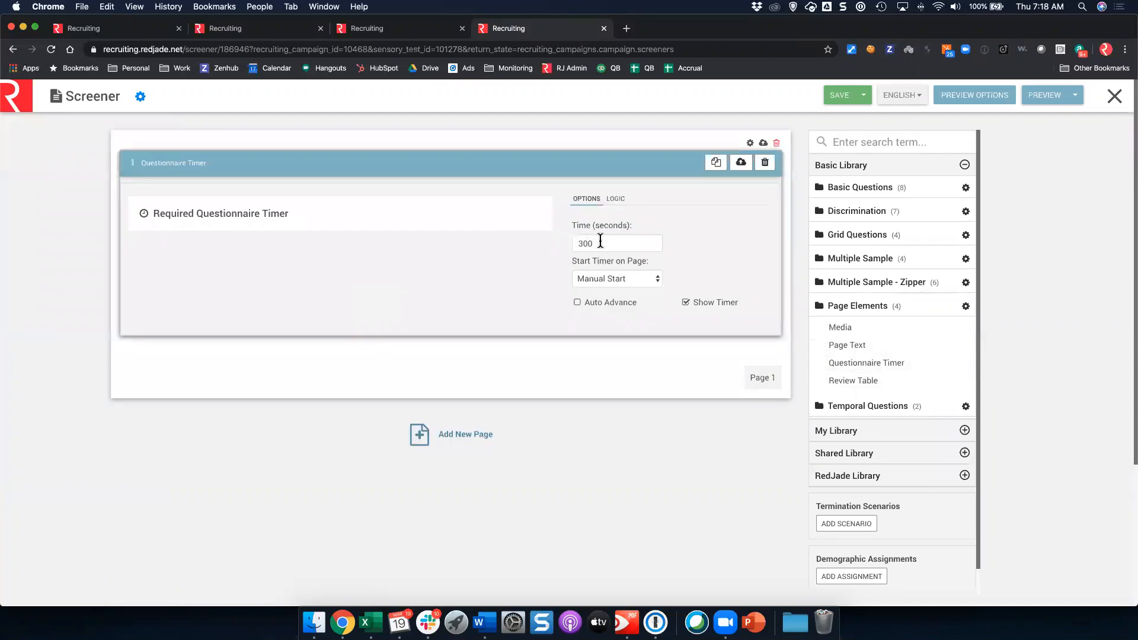
pyautogui.doubleClick(574, 243)
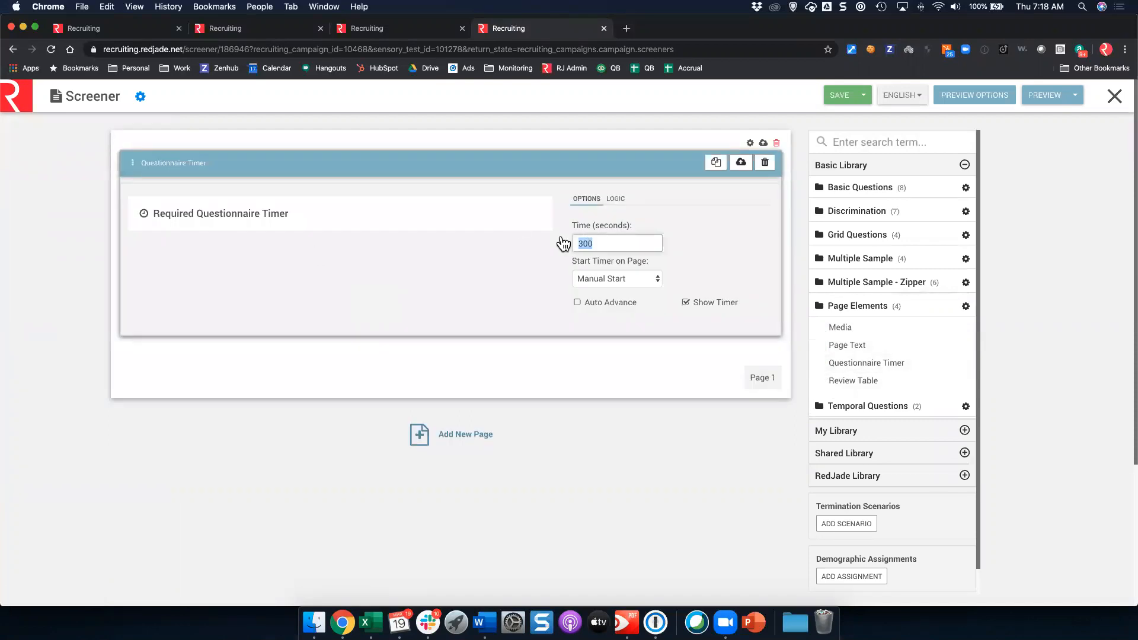
pyautogui.click(599, 276)
pyautogui.click(599, 269)
pyautogui.click(594, 303)
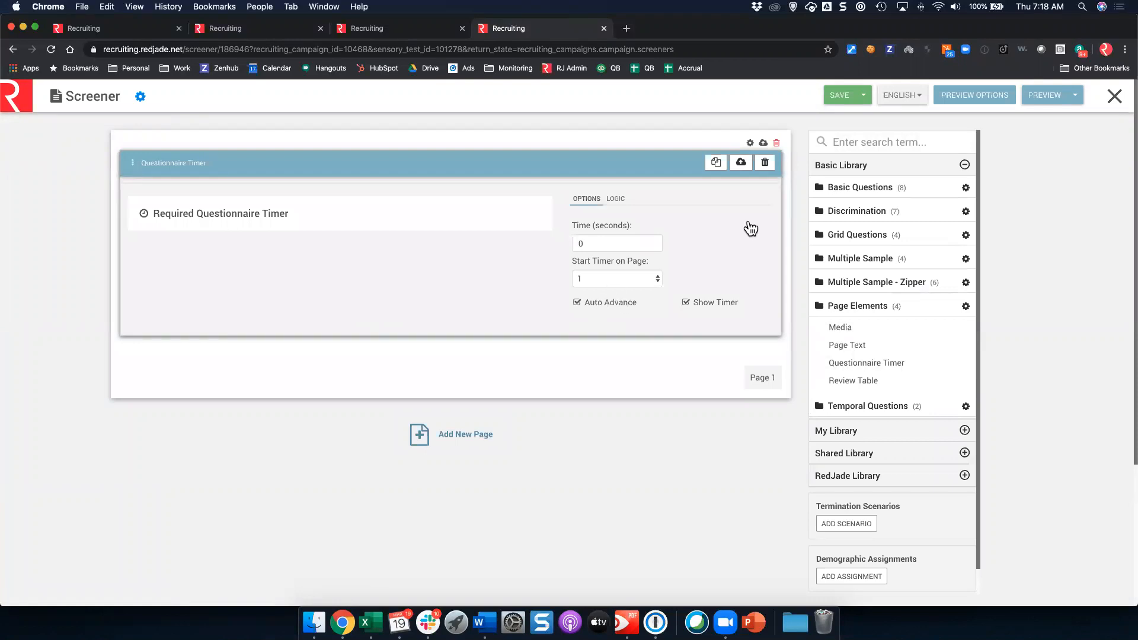
# Step: Add single-selection question 'Are you available for the new test dates on March 21st?' with answers Yes/No
pyautogui.click(844, 191)
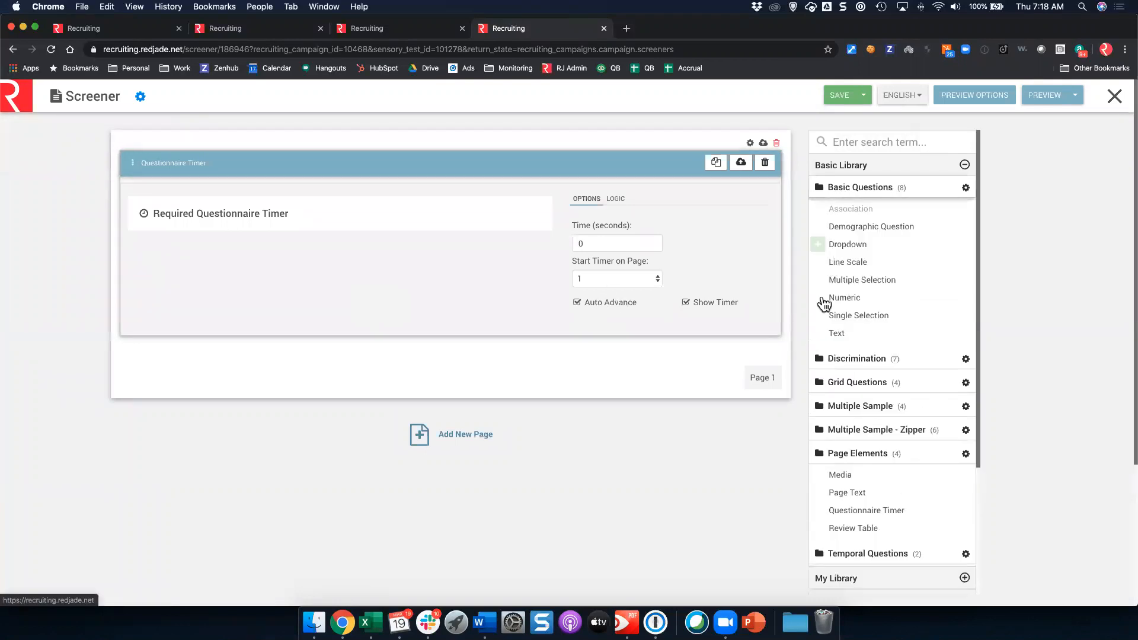
pyautogui.moveTo(124, 396); pyautogui.dragTo(173, 356)
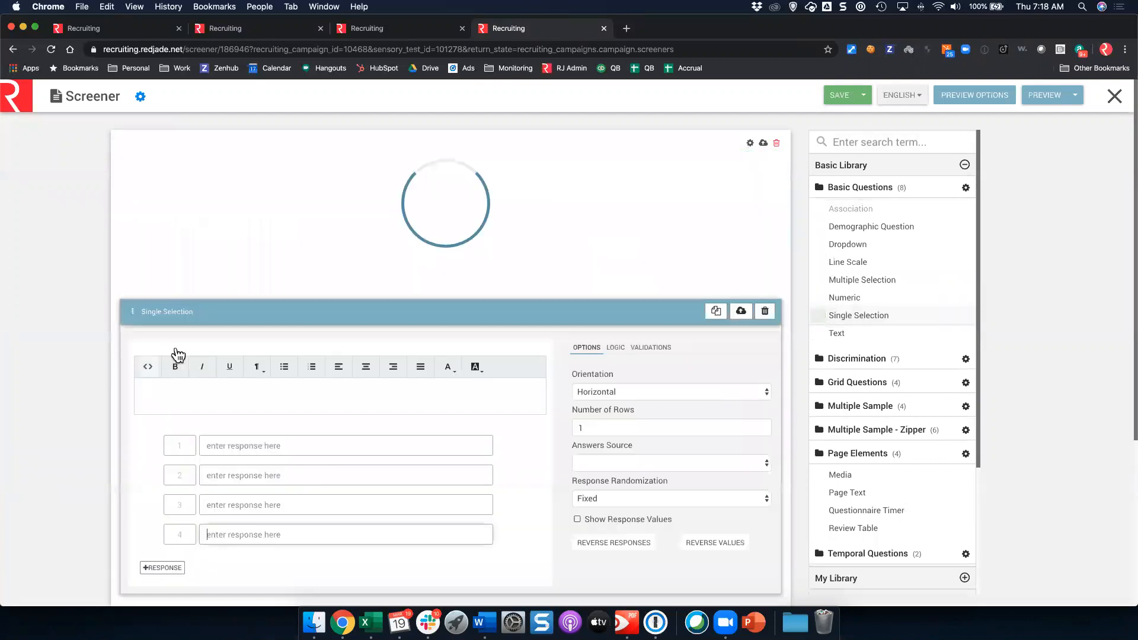
pyautogui.write('Are you available for the')
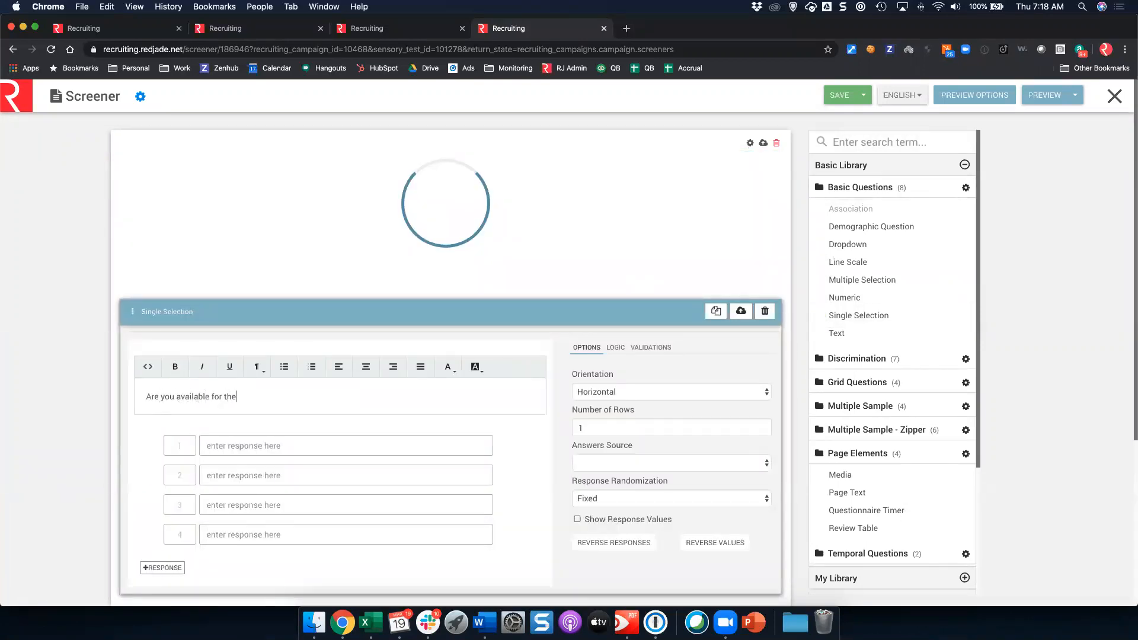
pyautogui.write(' new tests')
pyautogui.write('tes on March 21st?')
pyautogui.click(214, 446)
pyautogui.write('Yes')
pyautogui.press('Tab')
pyautogui.write('No')
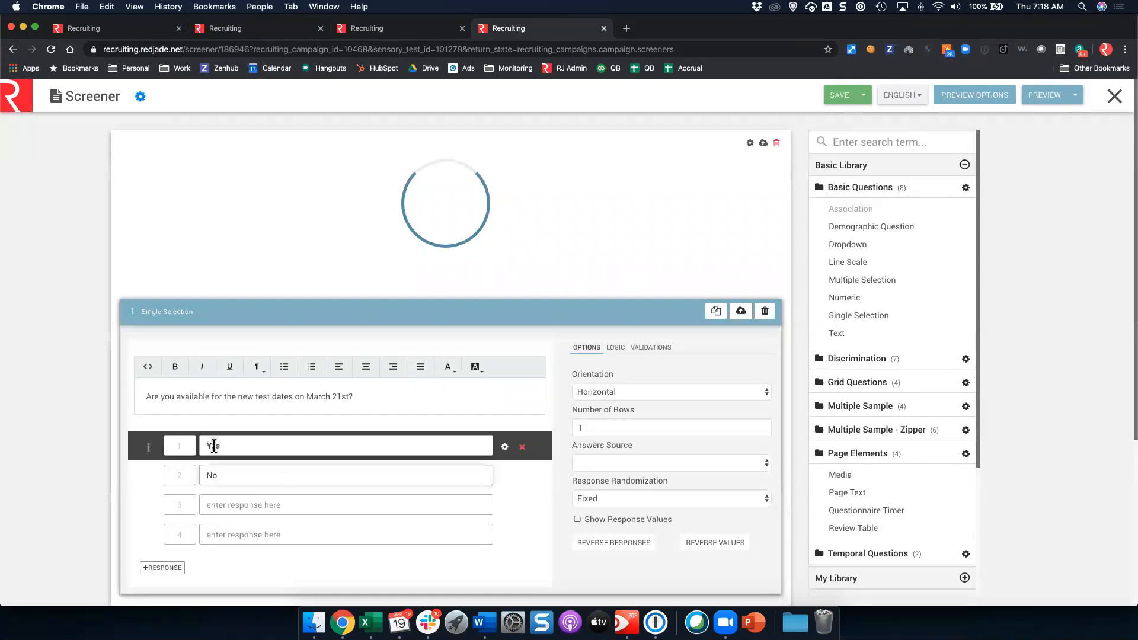
pyautogui.click(522, 506)
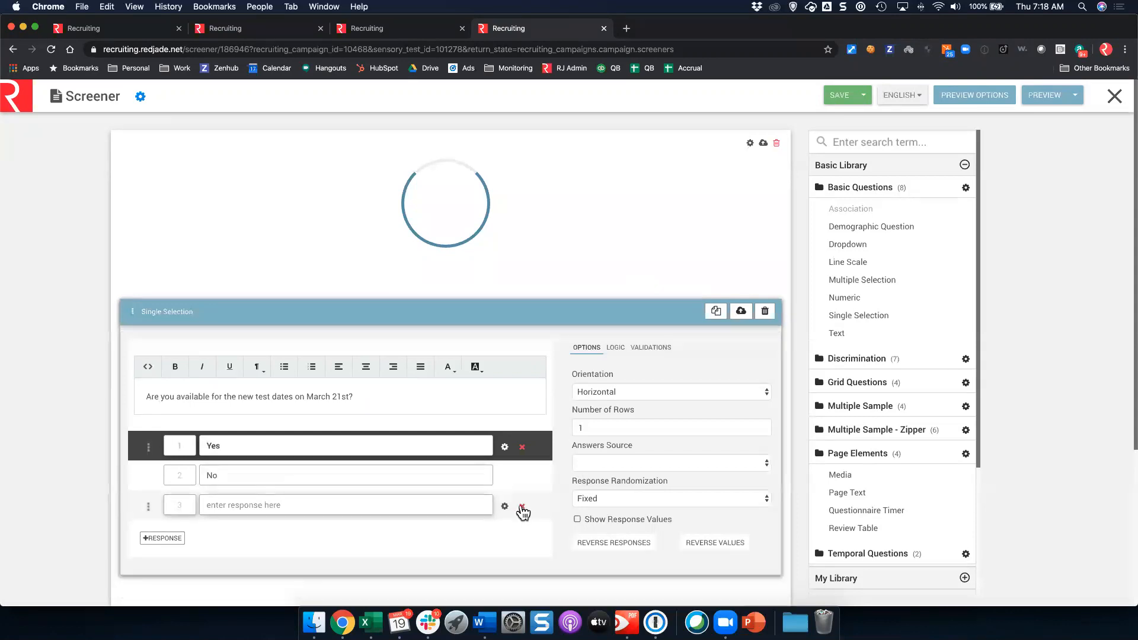
pyautogui.click(522, 506)
# Step: Add a termination scenario triggered by the March 21st availability question
pyautogui.scroll(-1, 862, 472)
pyautogui.scroll(-5, 863, 472)
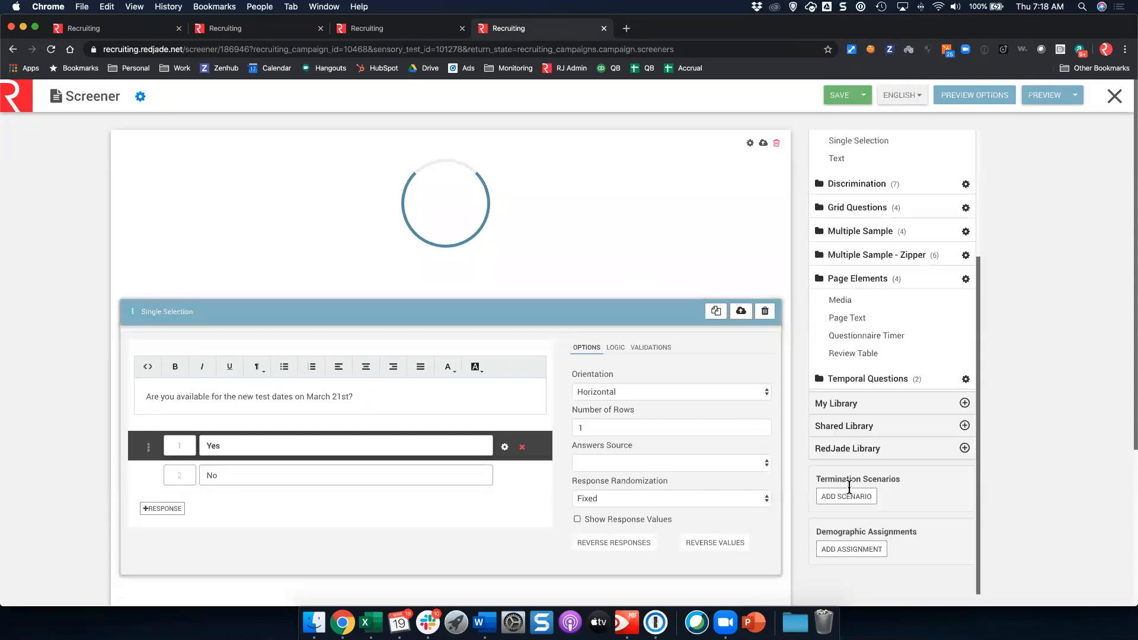
pyautogui.click(851, 499)
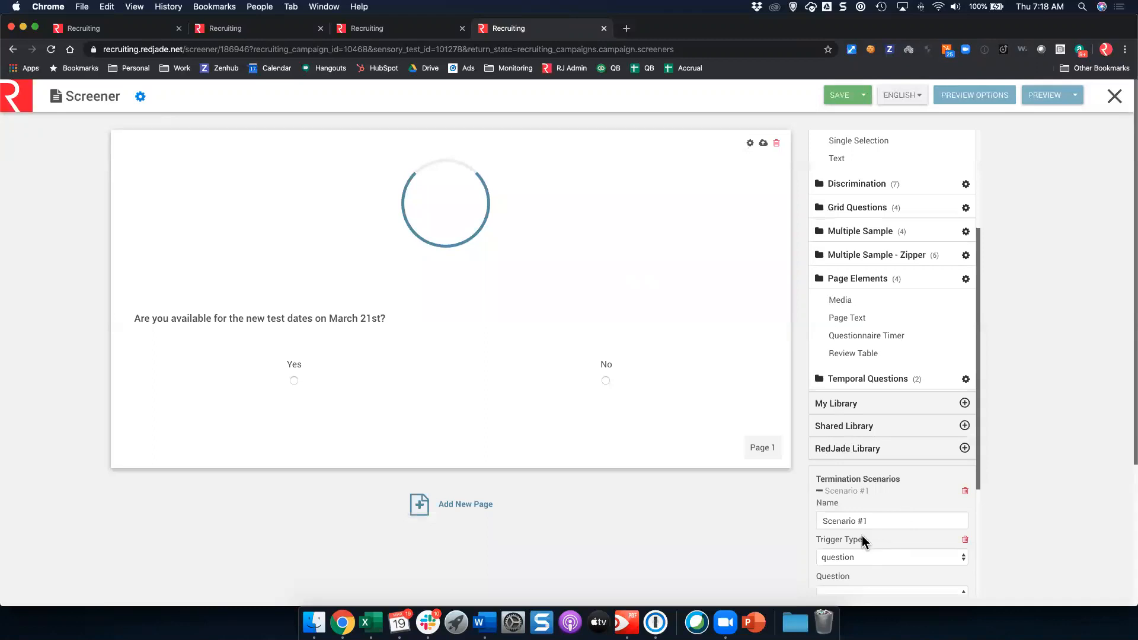
pyautogui.scroll(-8, 863, 535)
pyautogui.click(858, 409)
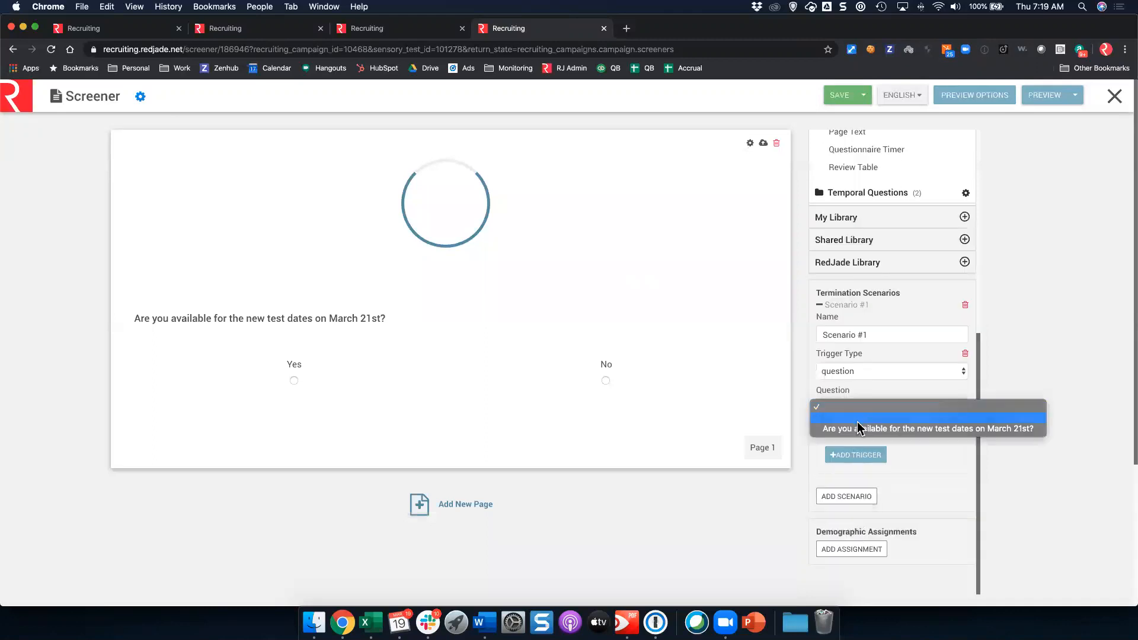
pyautogui.click(857, 428)
# Step: Terminate respondents whose answer includes No, then save and close the screener editor
pyautogui.click(851, 444)
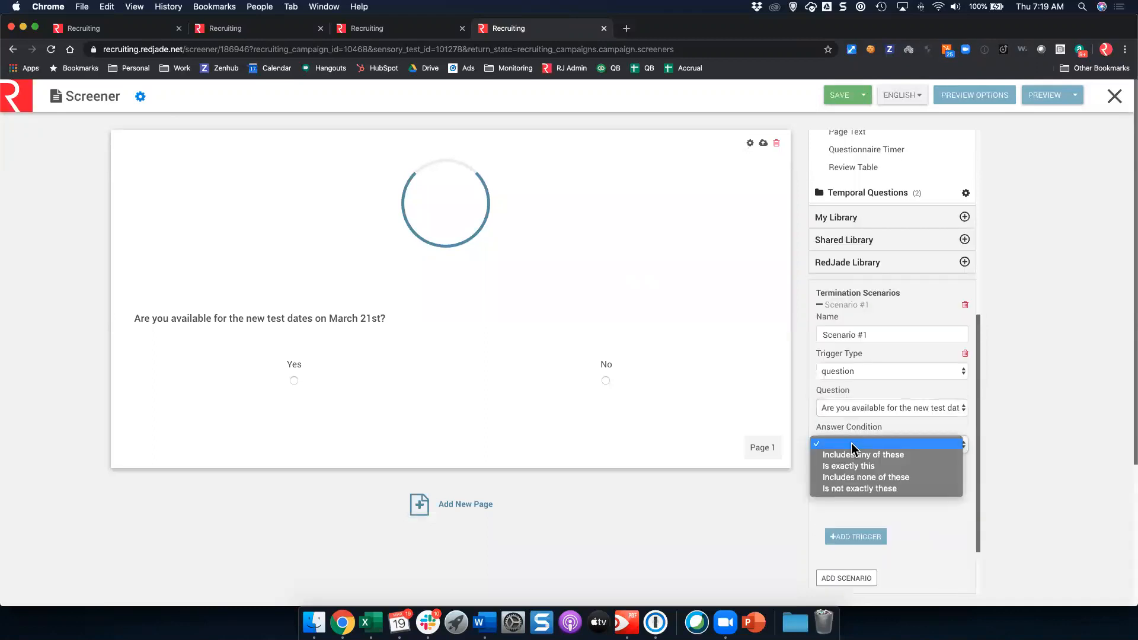
pyautogui.click(851, 452)
pyautogui.click(829, 493)
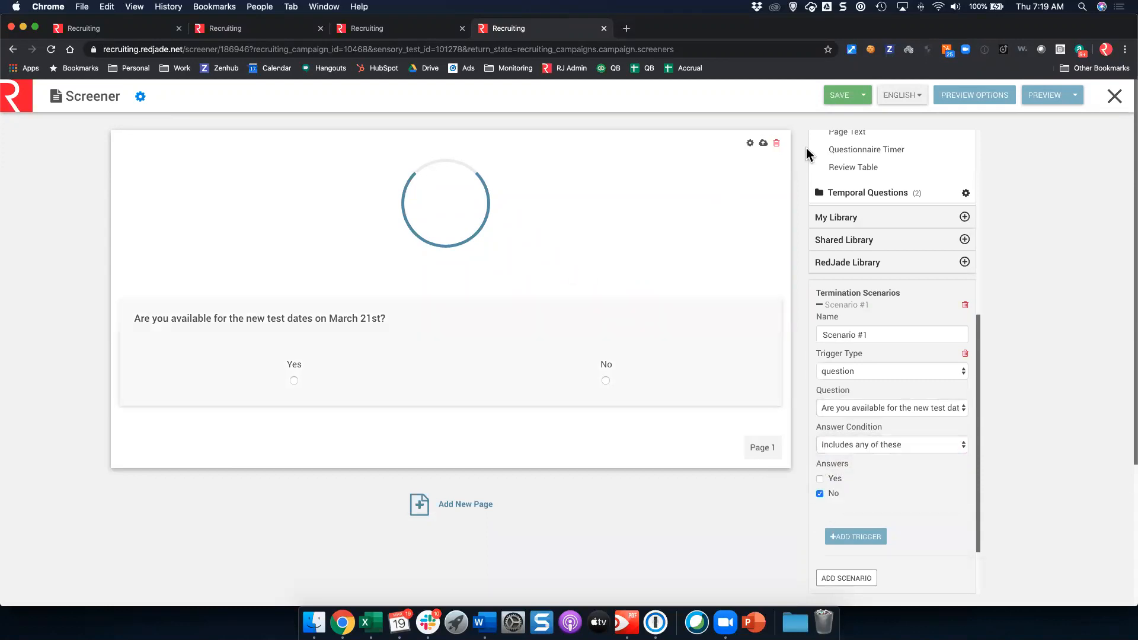
pyautogui.click(854, 98)
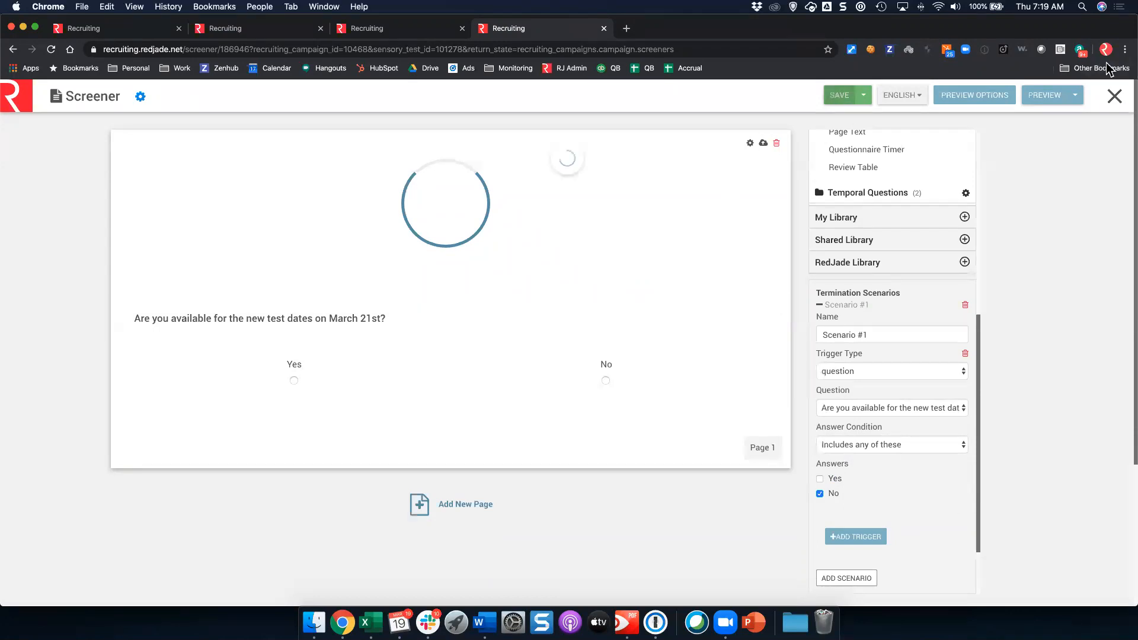
pyautogui.click(1114, 97)
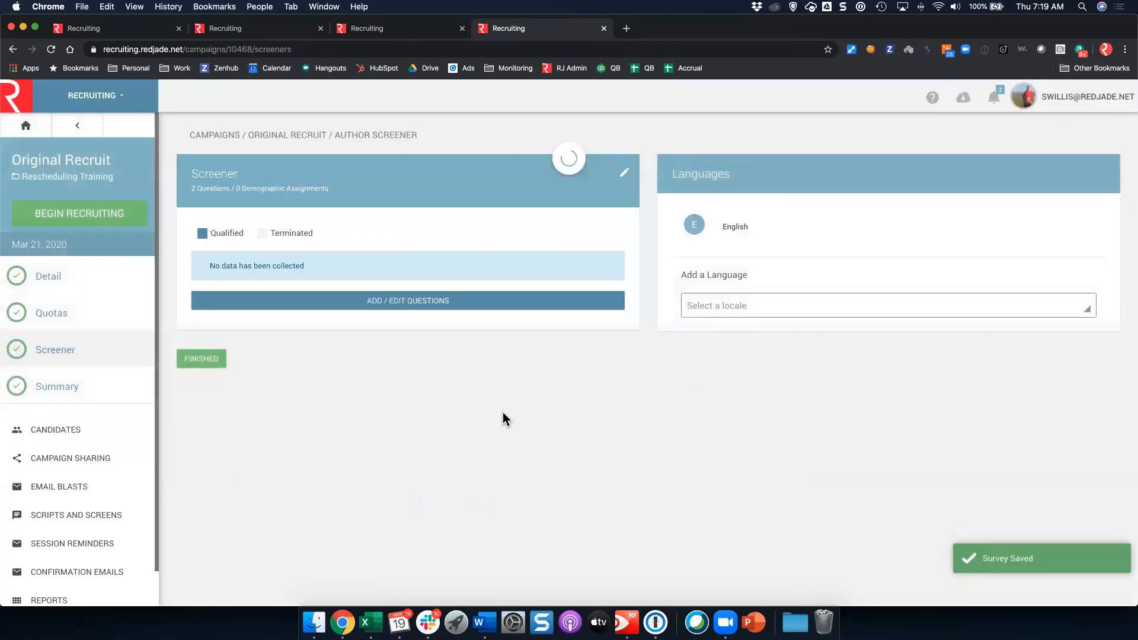
# Step: Finish the screener step and begin recruiting past the quota warning, showing 0 of 130 recruited
pyautogui.click(201, 359)
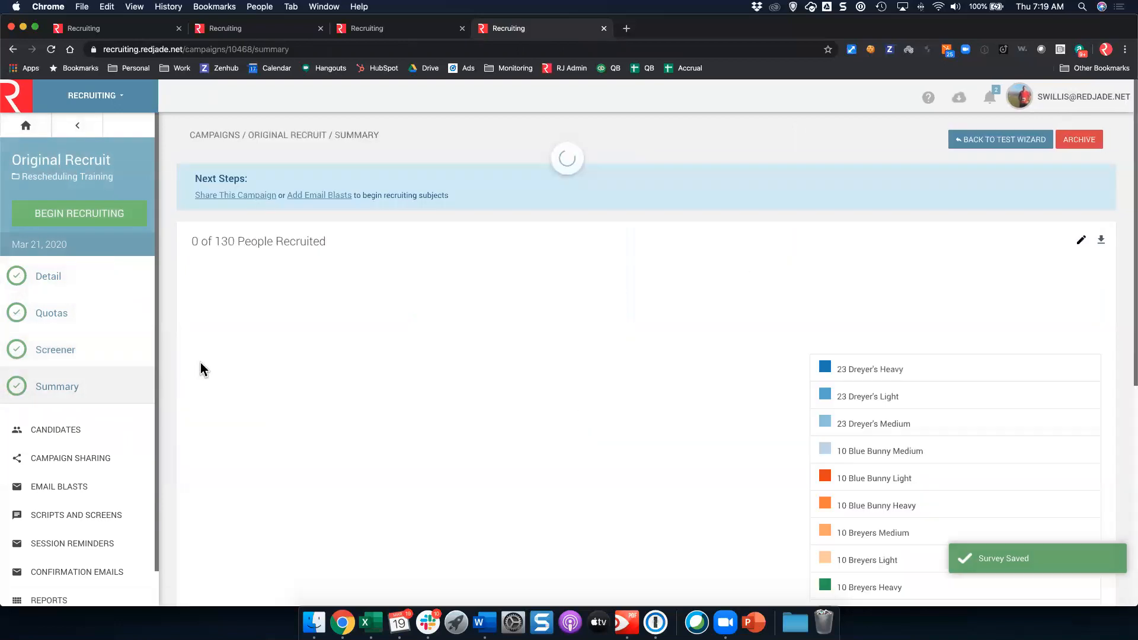
pyautogui.click(104, 221)
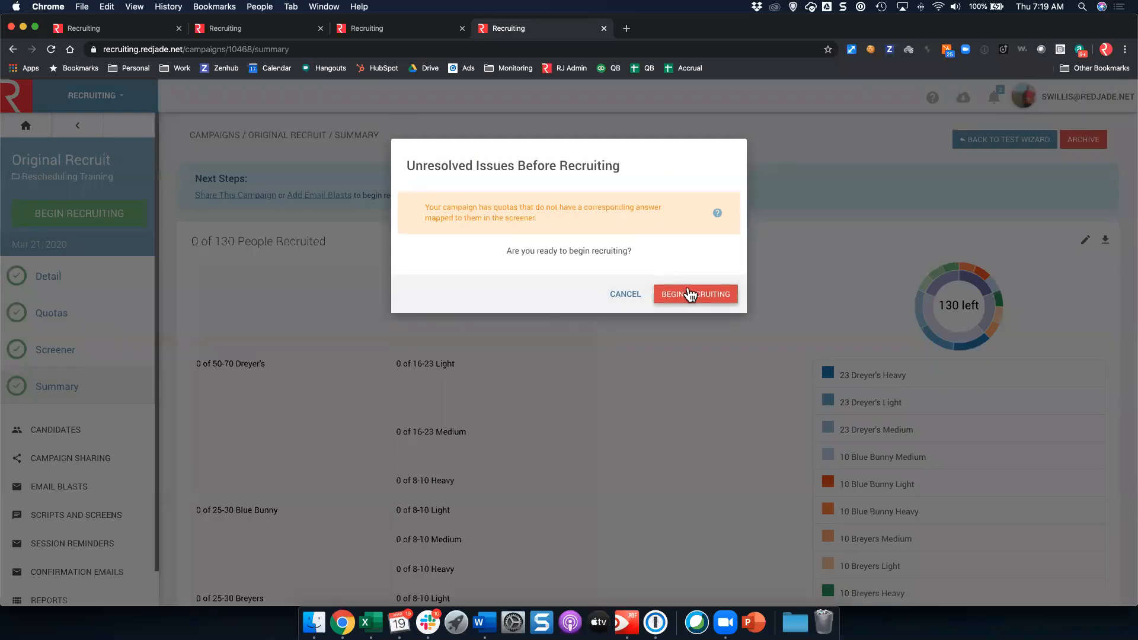
pyautogui.click(689, 295)
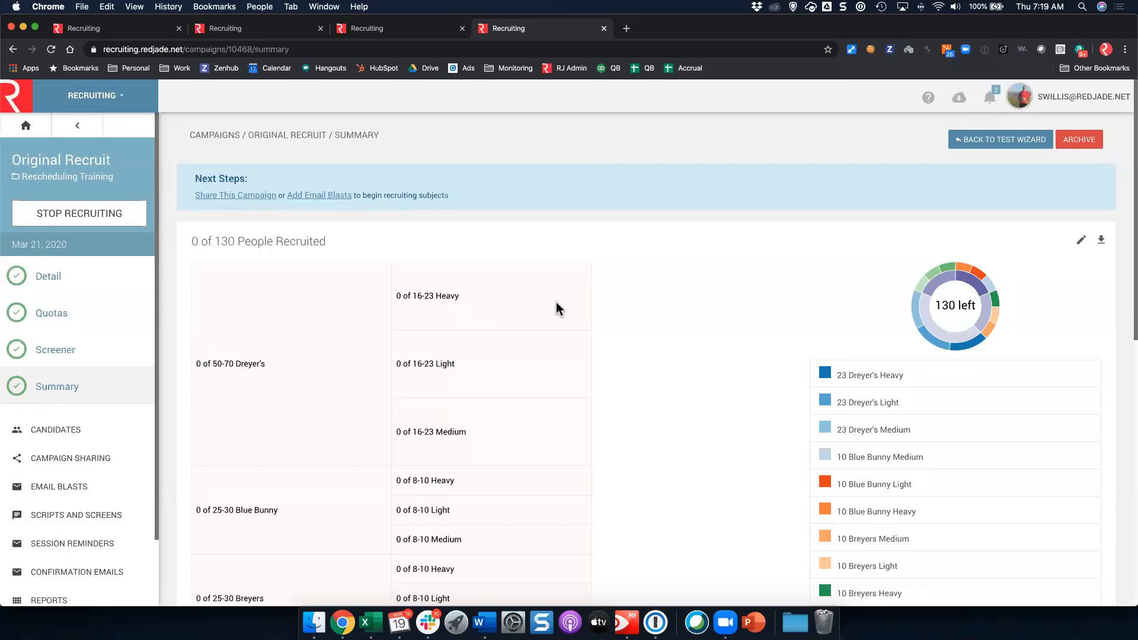
pyautogui.scroll(-1, 167, 443)
pyautogui.scroll(-1, 127, 451)
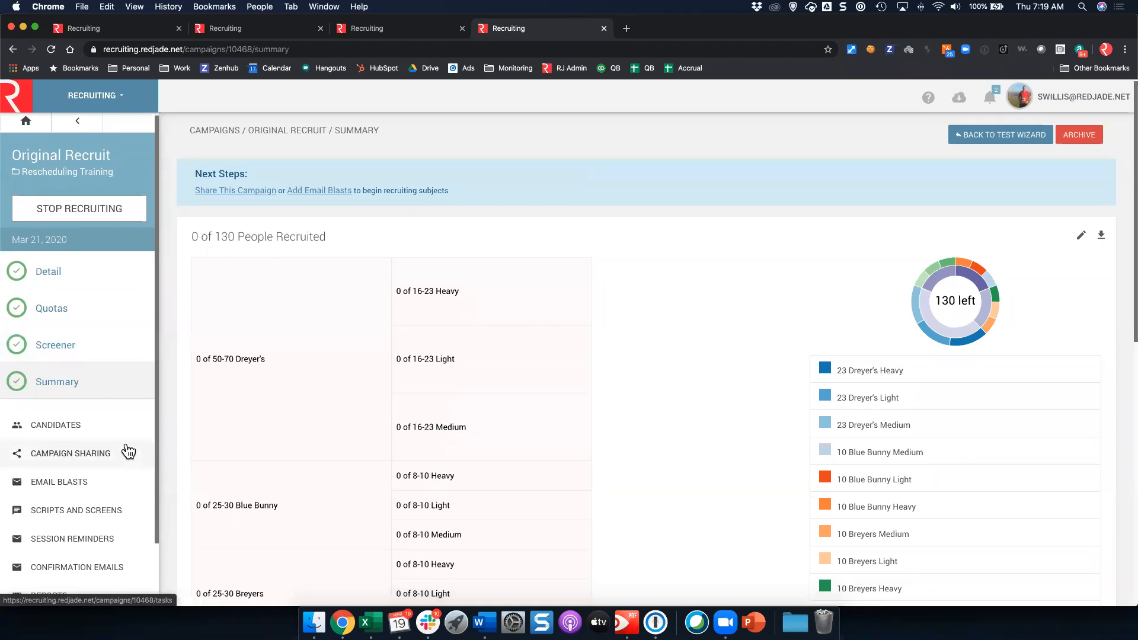
pyautogui.scroll(-3, 127, 448)
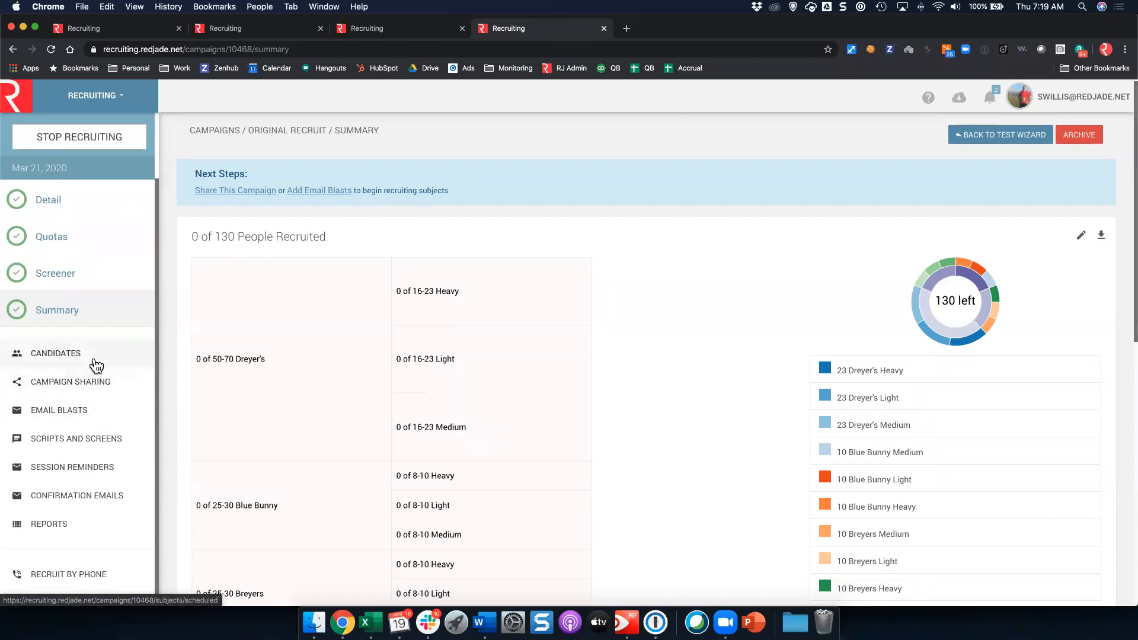
# Step: Open the campaign's candidates and browse the possible subjects list
pyautogui.click(97, 366)
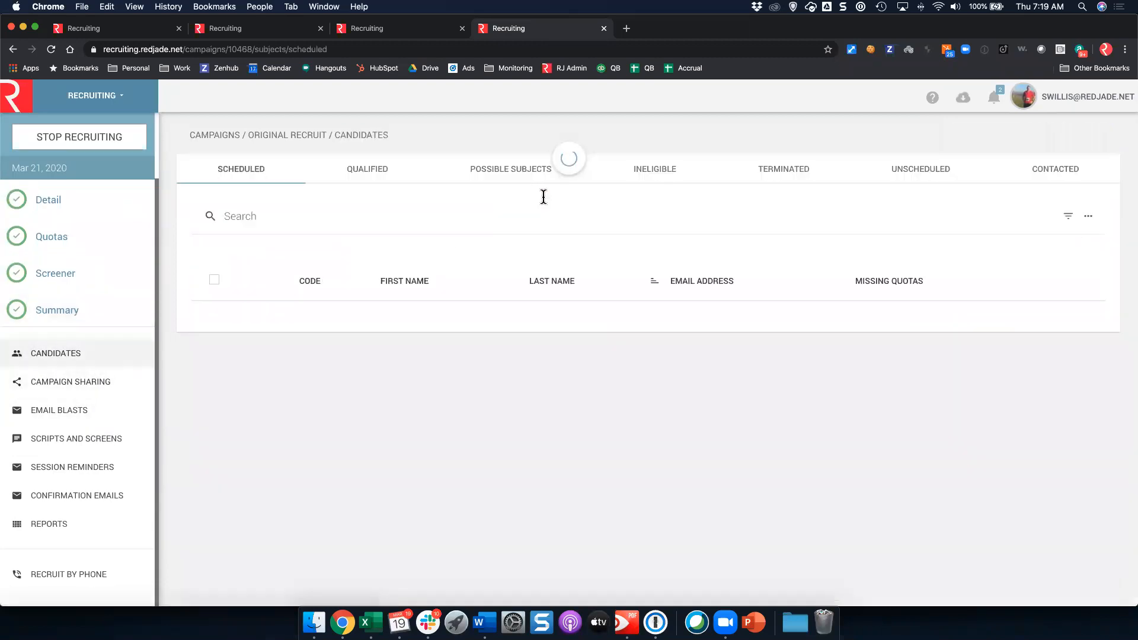
pyautogui.click(526, 178)
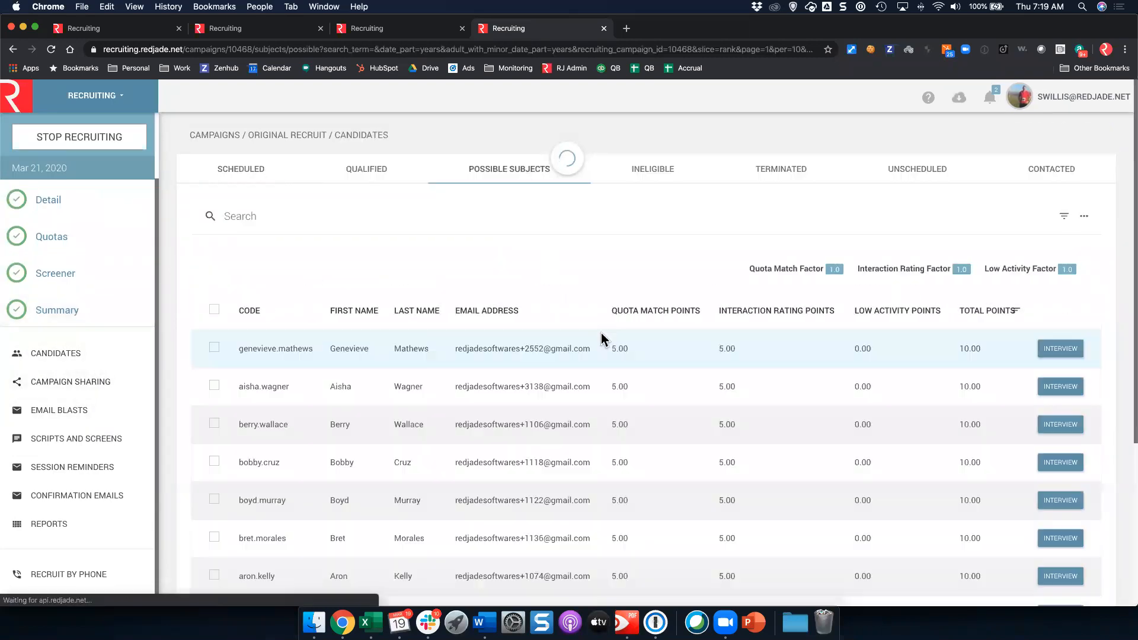
pyautogui.scroll(-5, 673, 255)
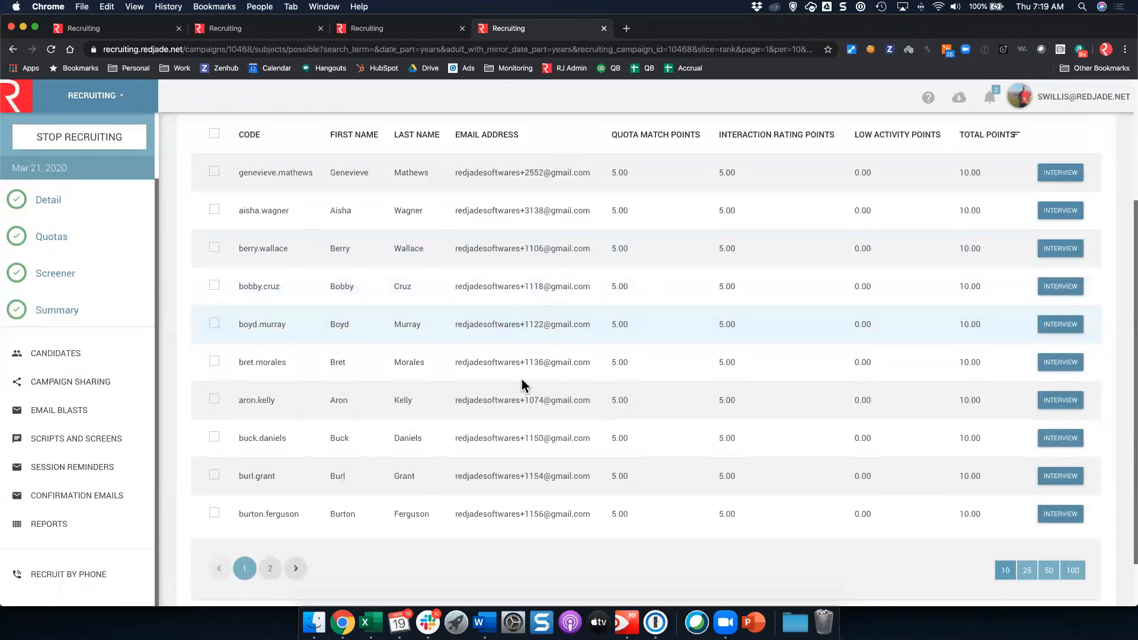
pyautogui.scroll(2, 510, 332)
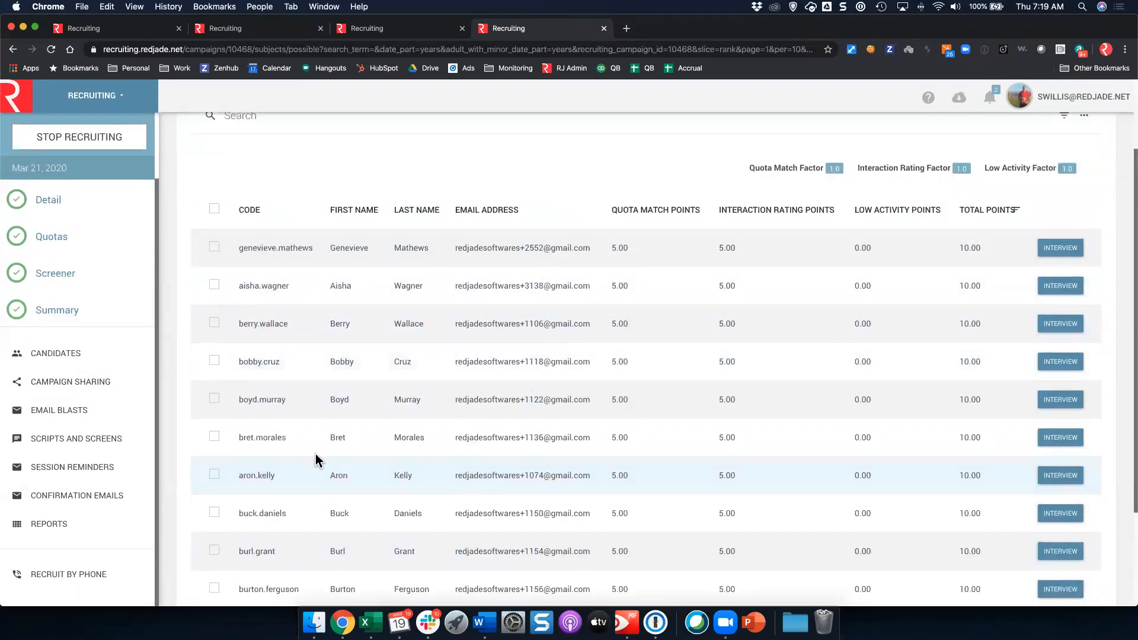
# Step: Start a blank email blast, then return to the Candidates page's Scheduled list
pyautogui.click(37, 409)
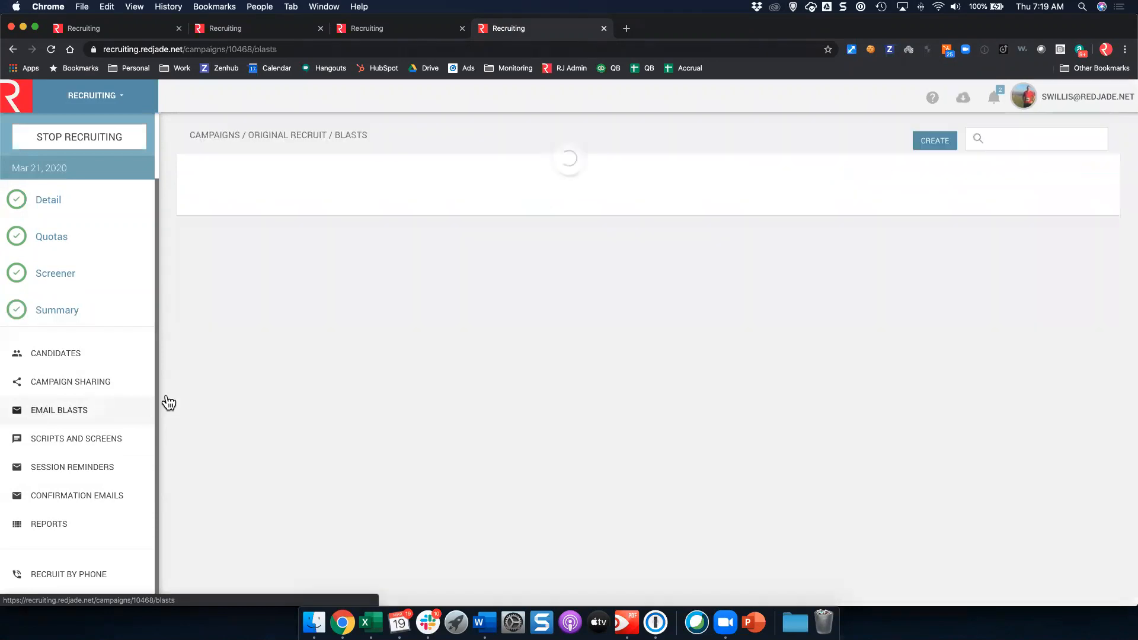
pyautogui.click(934, 141)
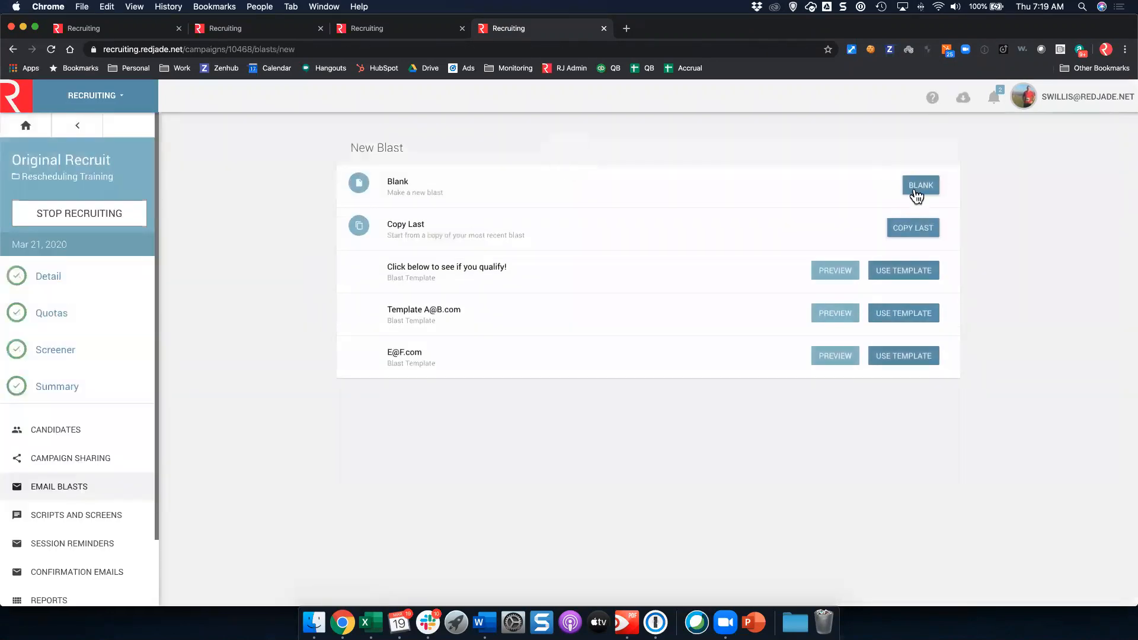
pyautogui.click(916, 194)
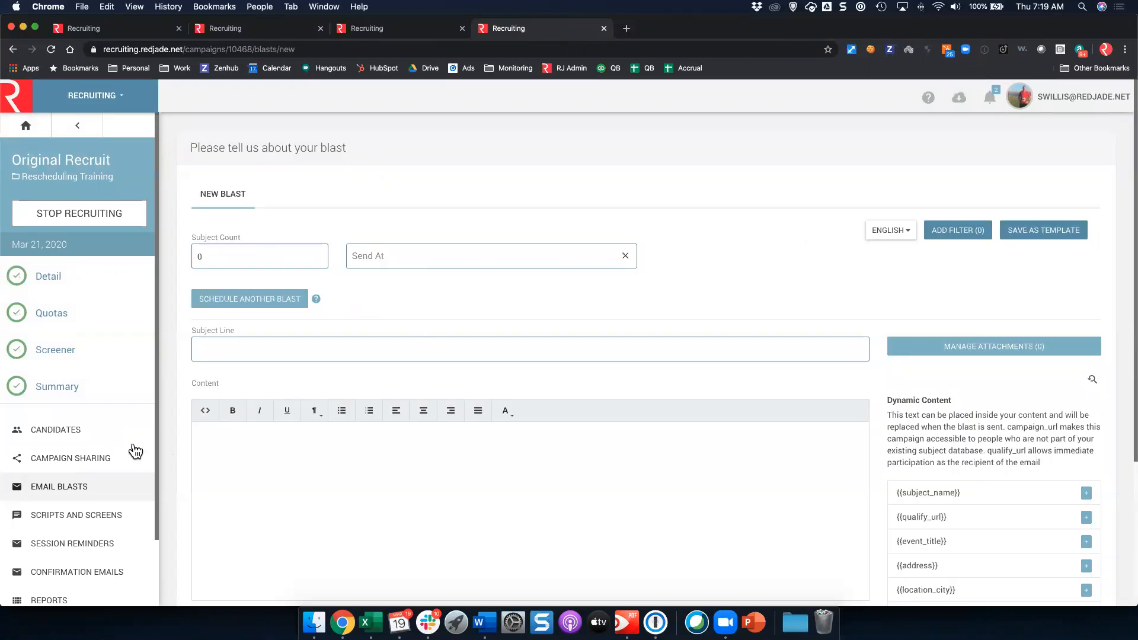
pyautogui.click(92, 433)
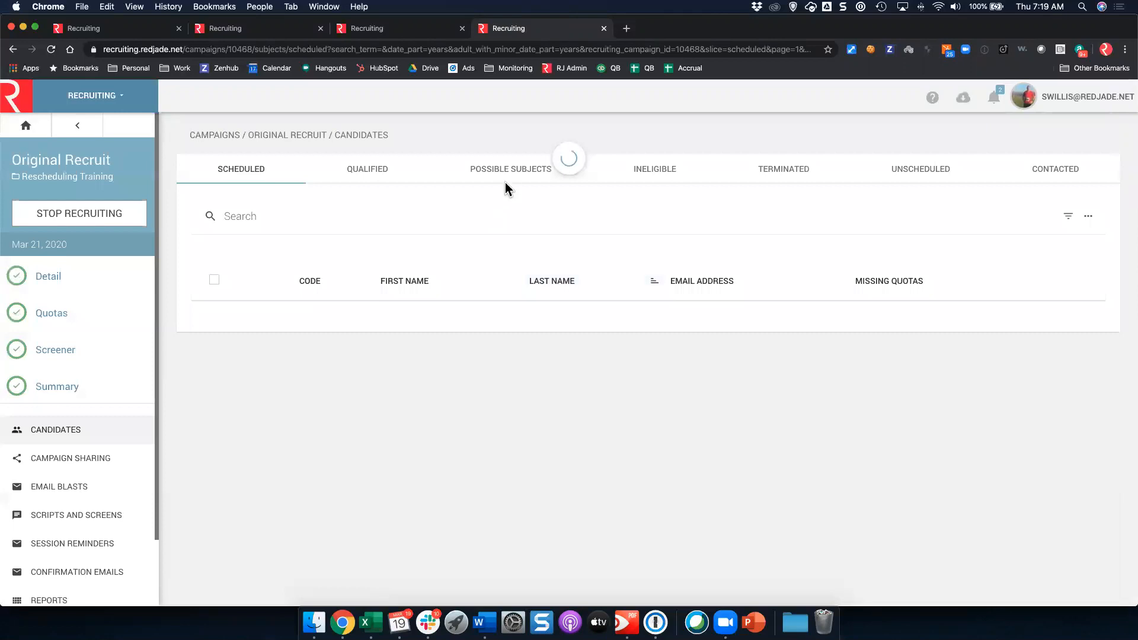
# Step: Interview the top possible subject, answer Yes, and book them into the 07:45–08:45 AM Mar 21 session
pyautogui.click(505, 179)
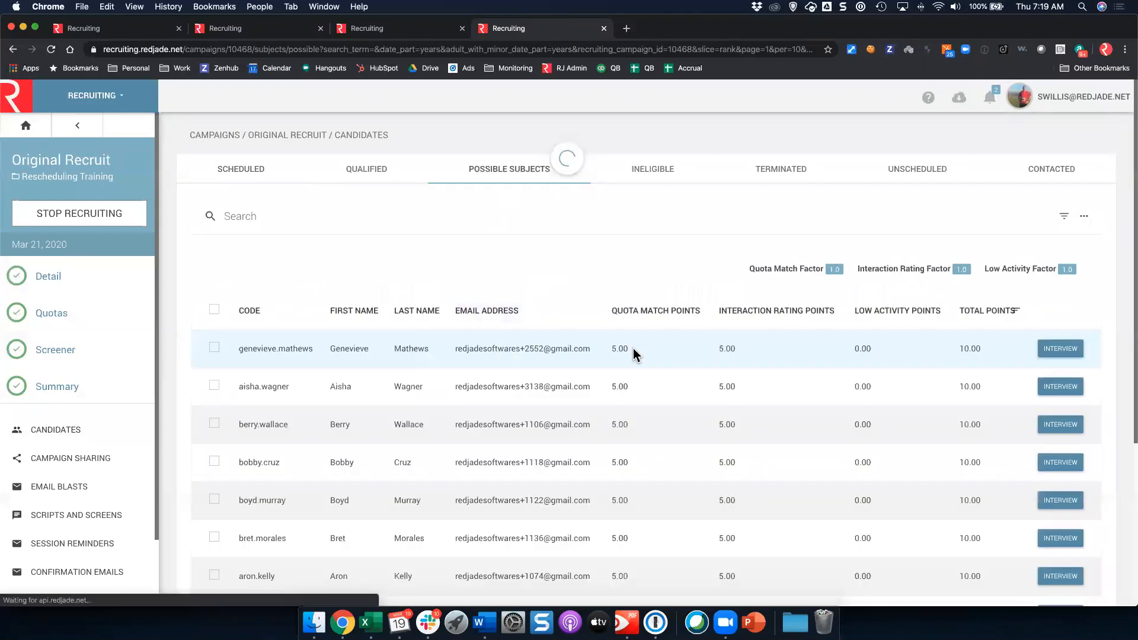
pyautogui.click(1077, 349)
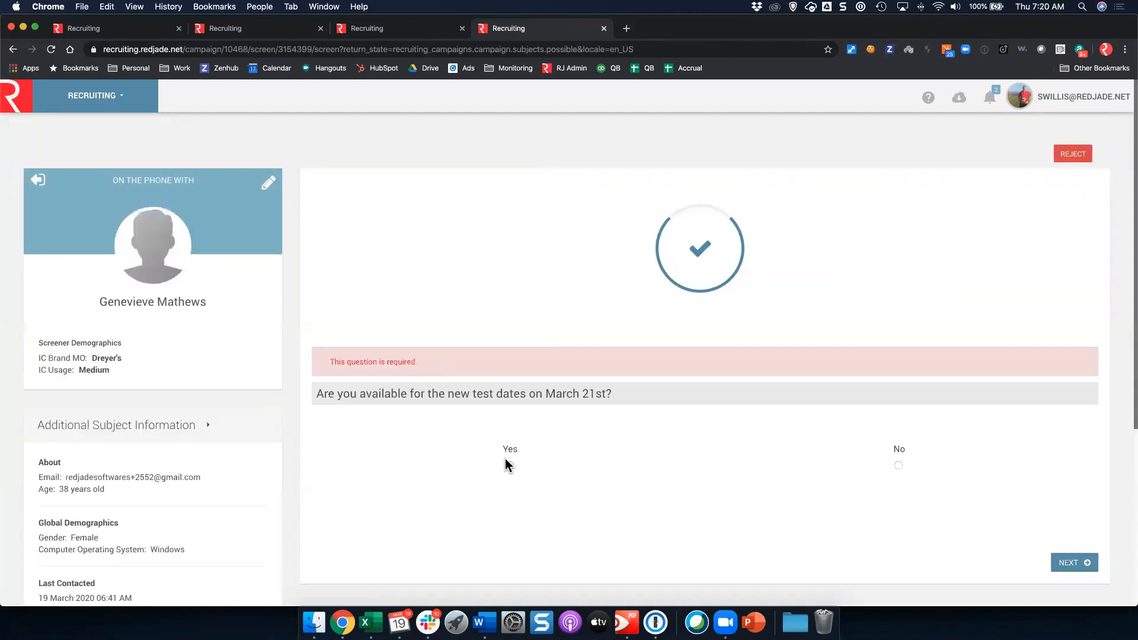
pyautogui.click(508, 456)
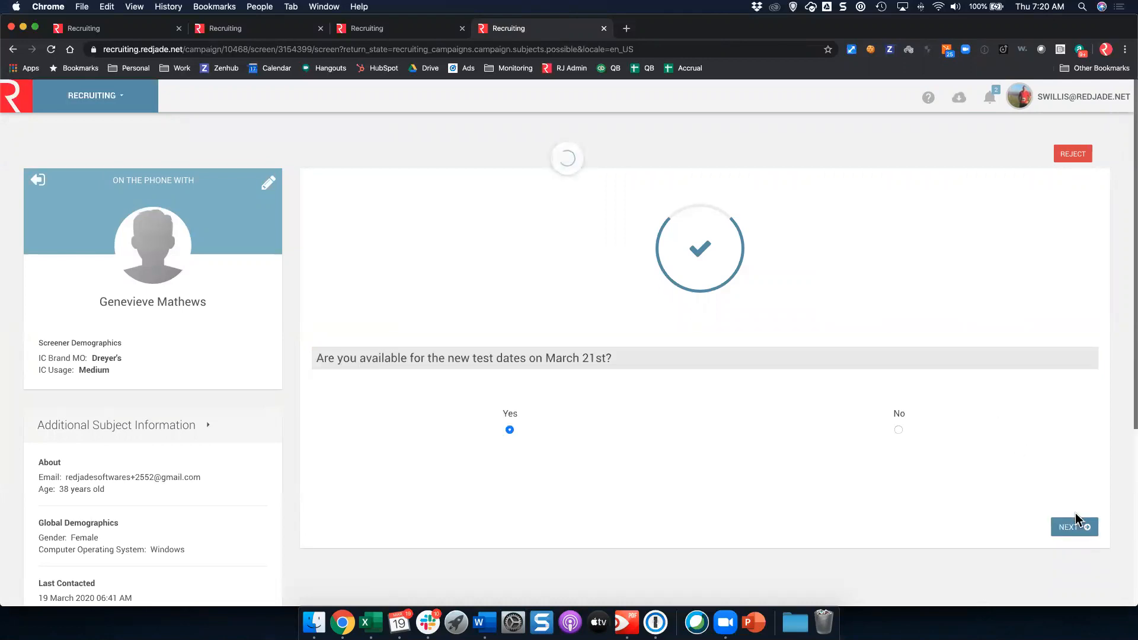
pyautogui.click(1067, 530)
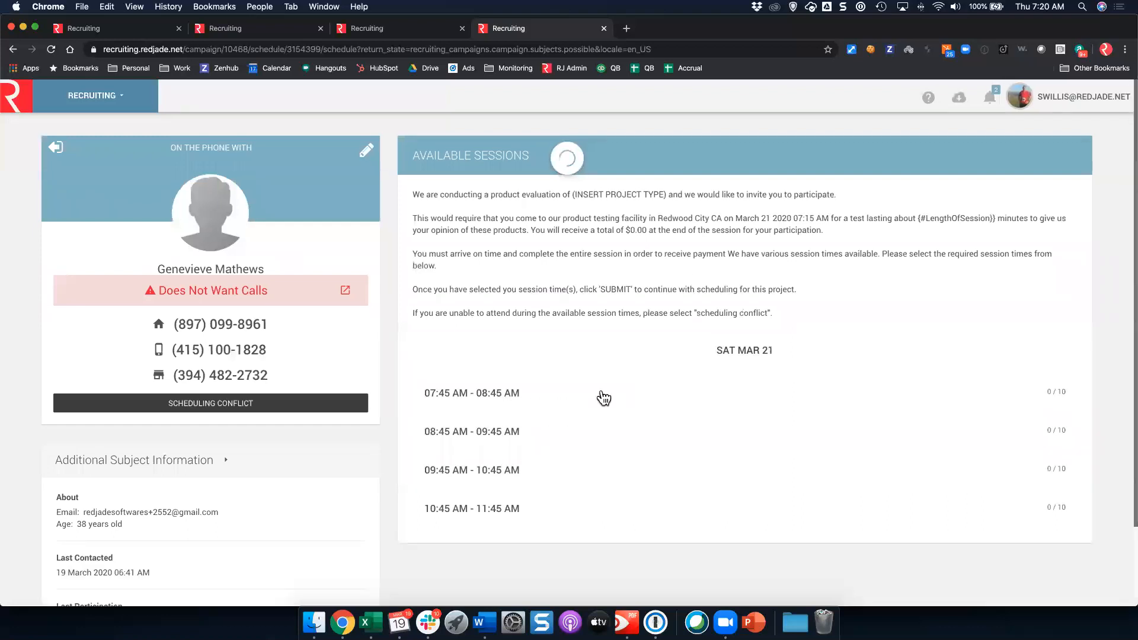
pyautogui.scroll(-2, 605, 397)
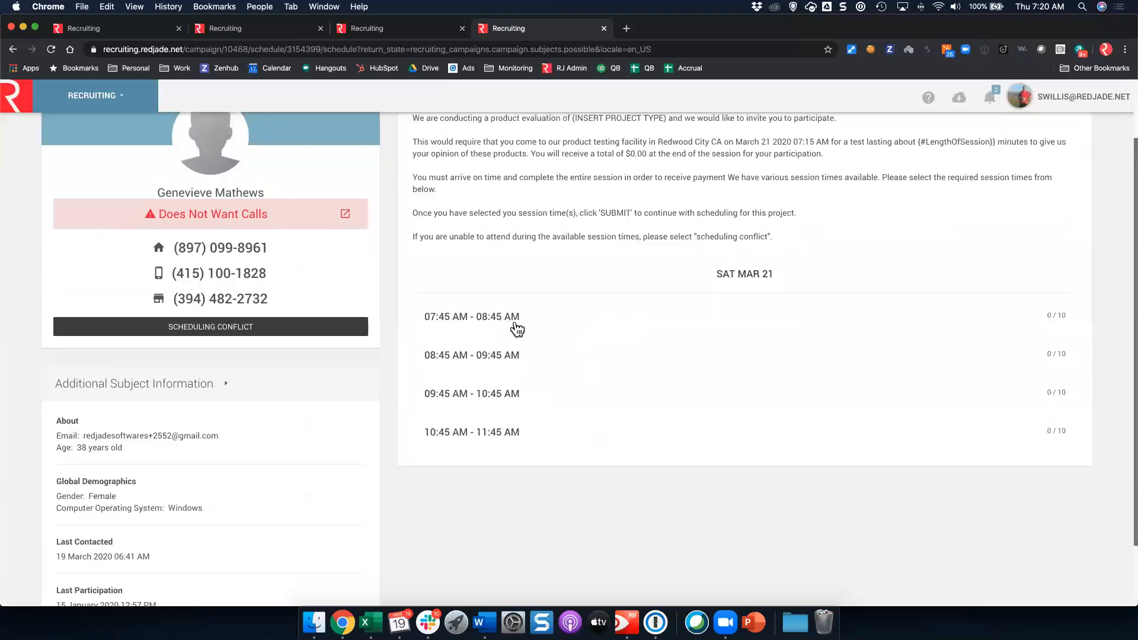
pyautogui.click(517, 324)
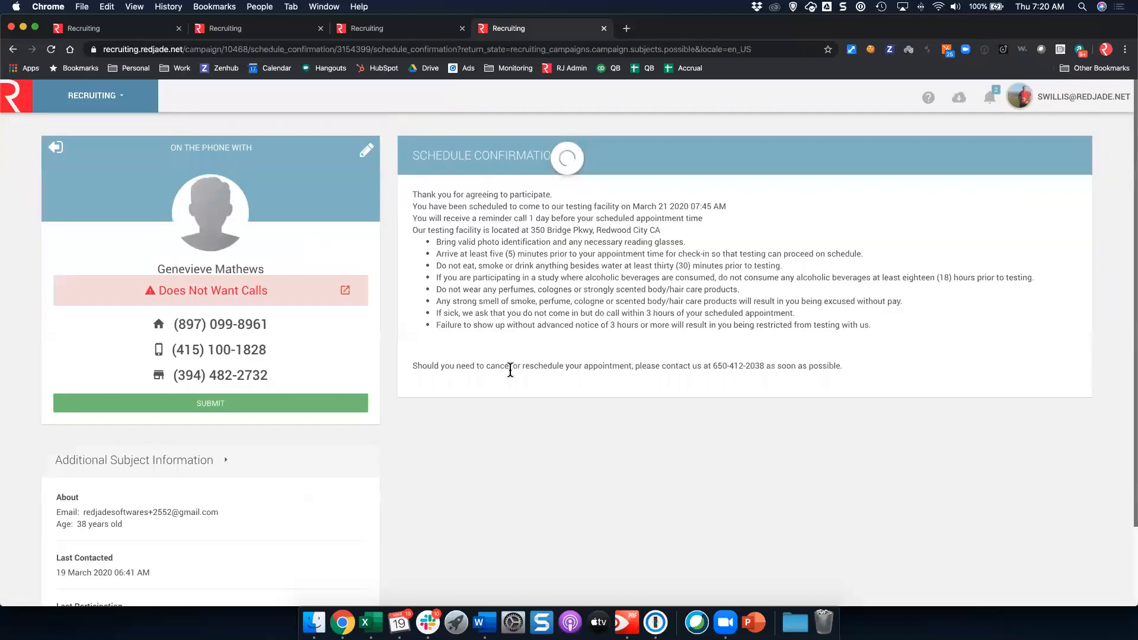
pyautogui.click(348, 403)
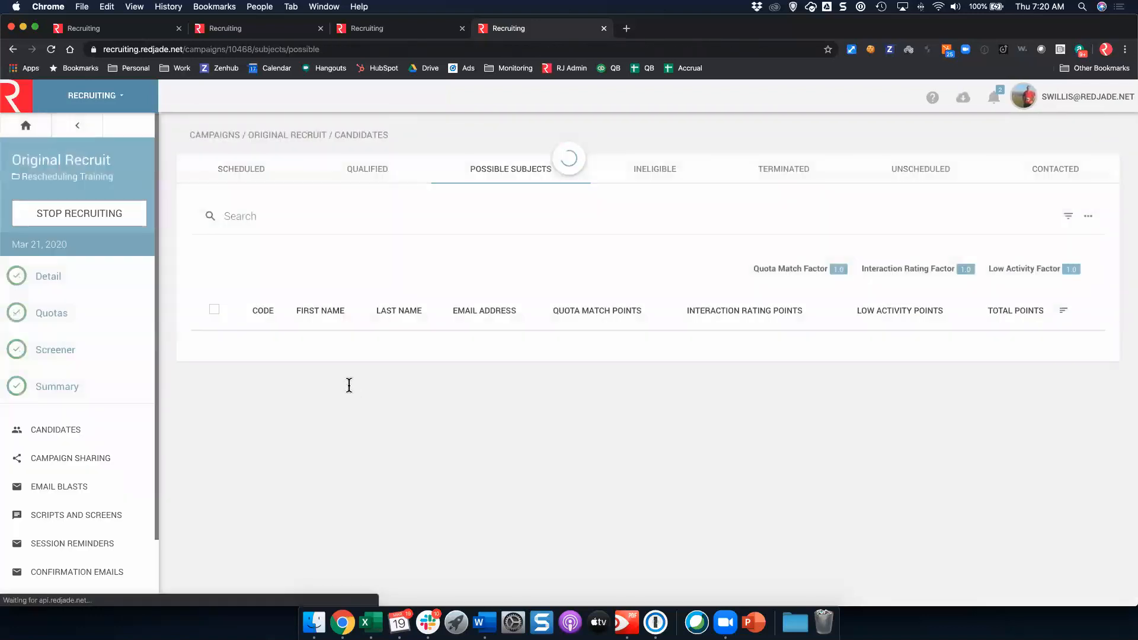
pyautogui.click(256, 170)
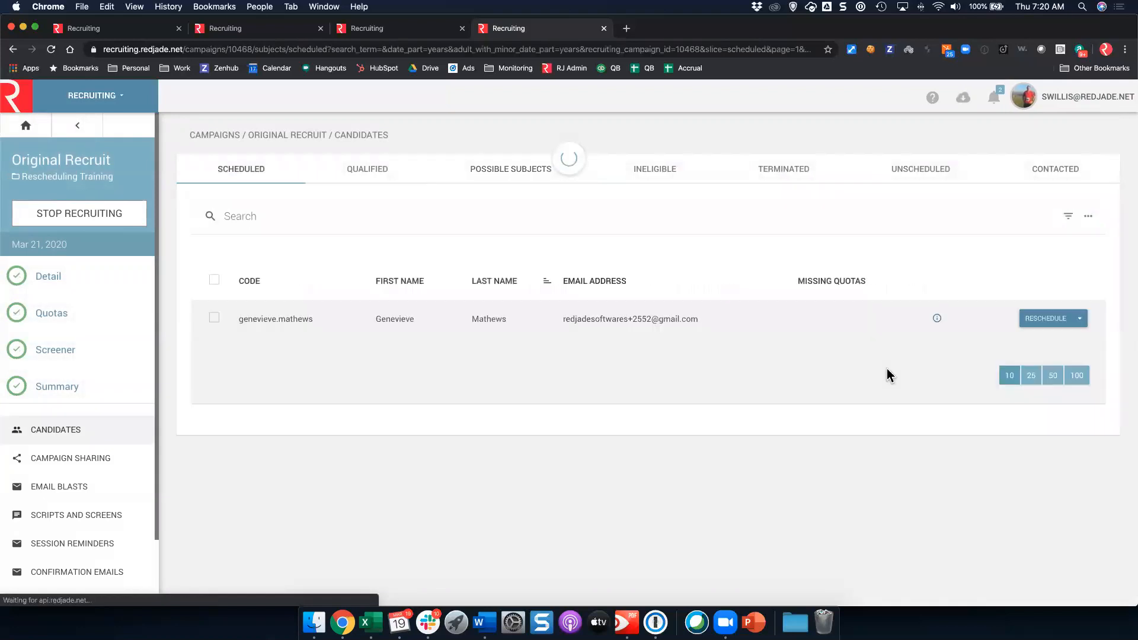
# Step: Show the scheduled candidate's details: 07:45–08:45 AM session, IC Usage Medium, not checked in
pyautogui.moveTo(937, 323)
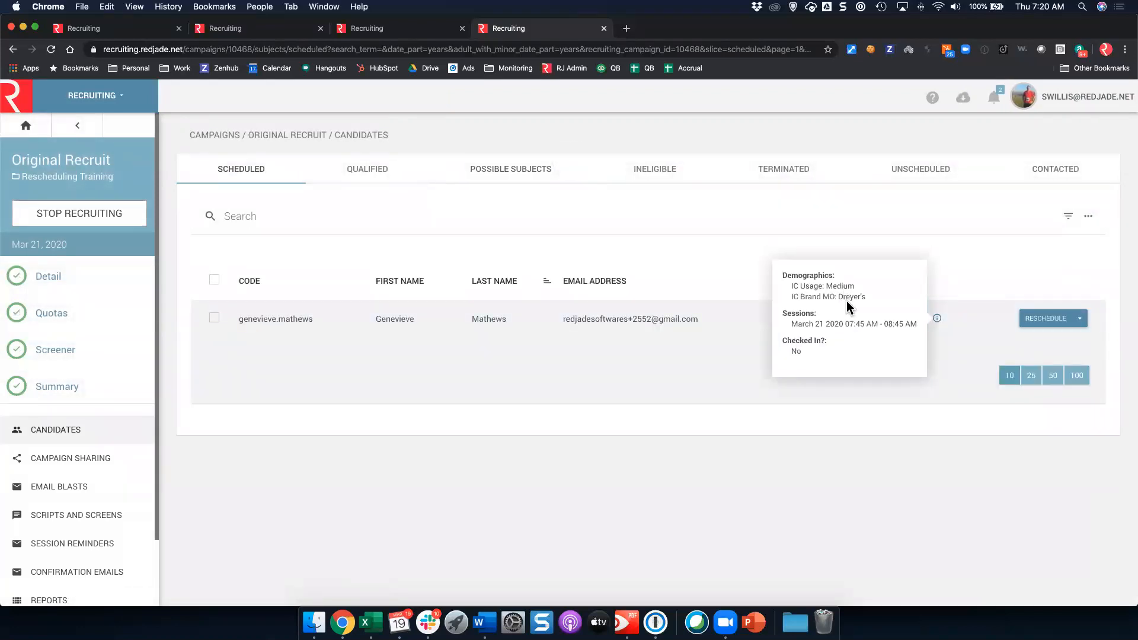